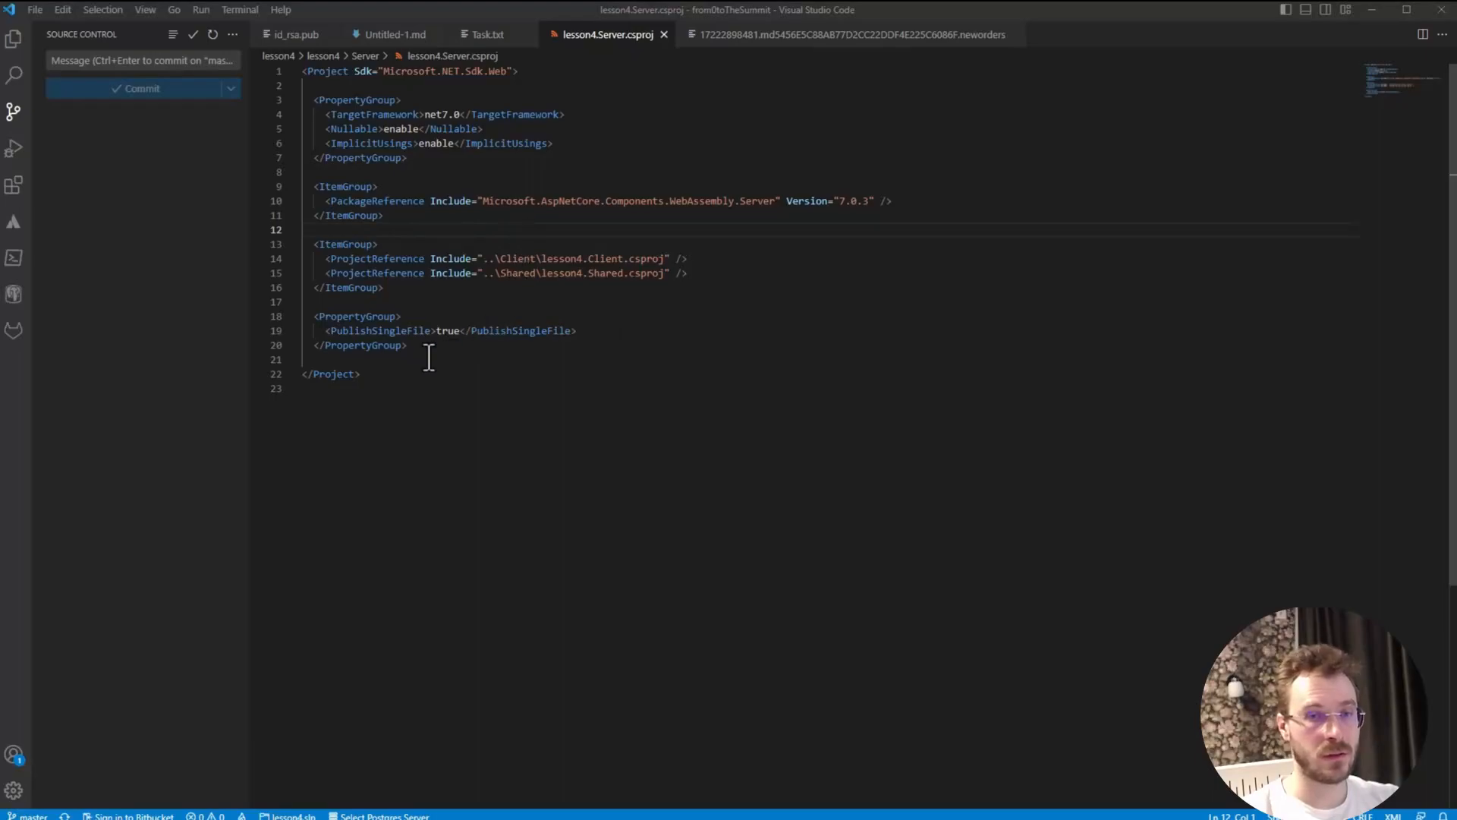
- Switch to Azure DevOps and create a pipeline from the Azure Repos Git repository from0toTheSummit with the ASP.NET template
drag(349, 331, 582, 334)
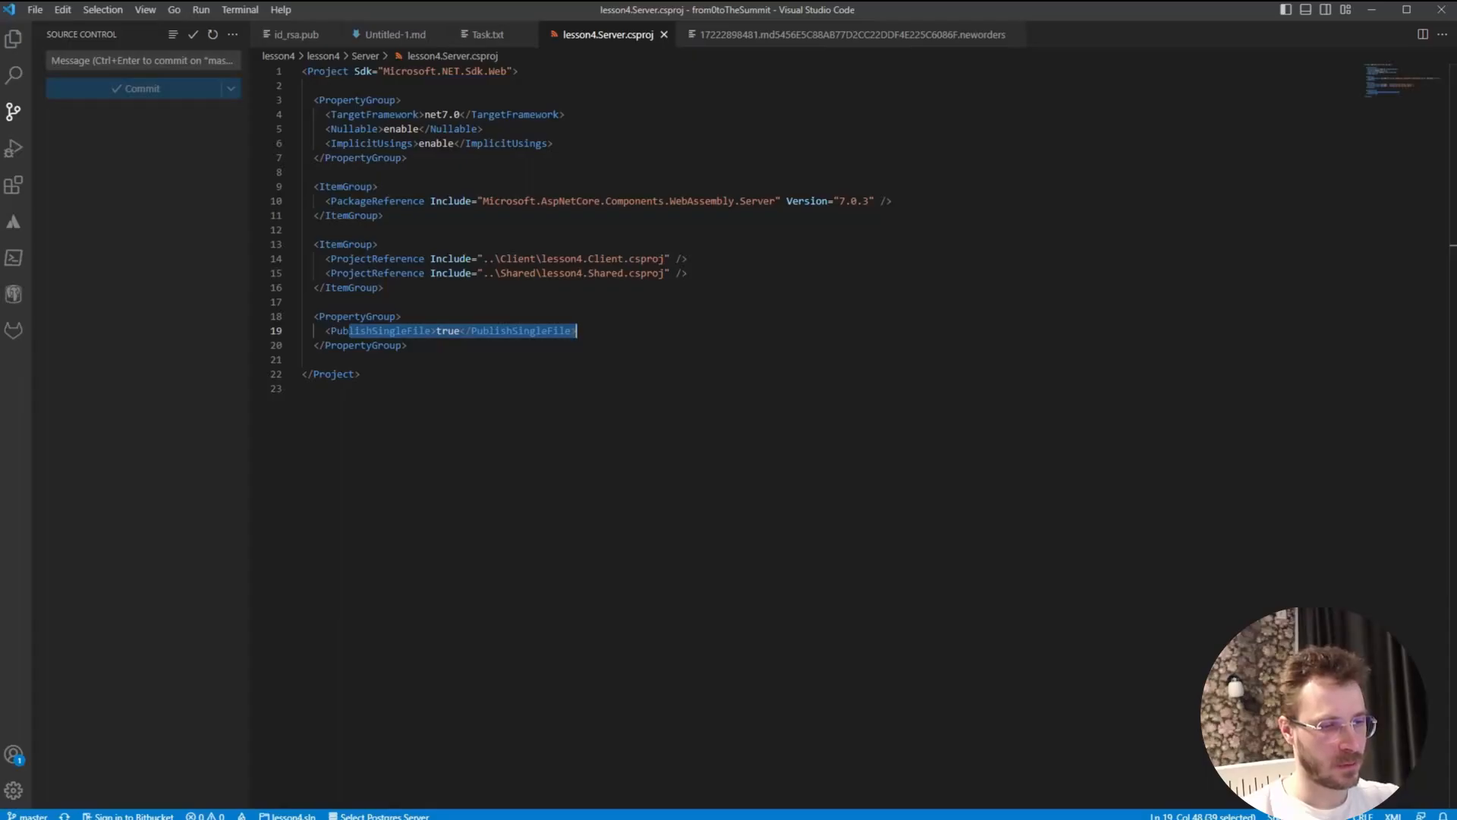
key(alt+Tab)
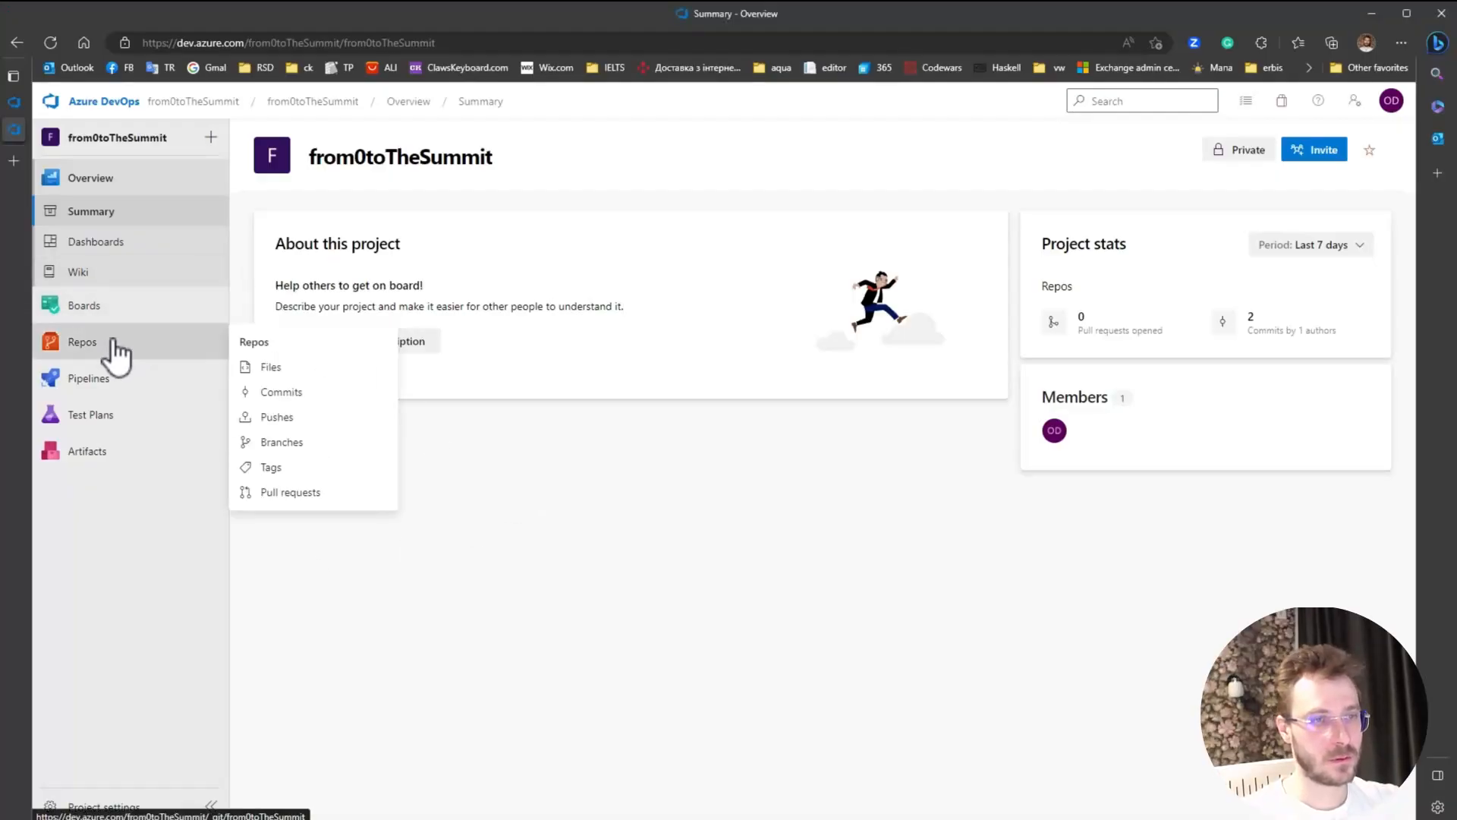
click(99, 379)
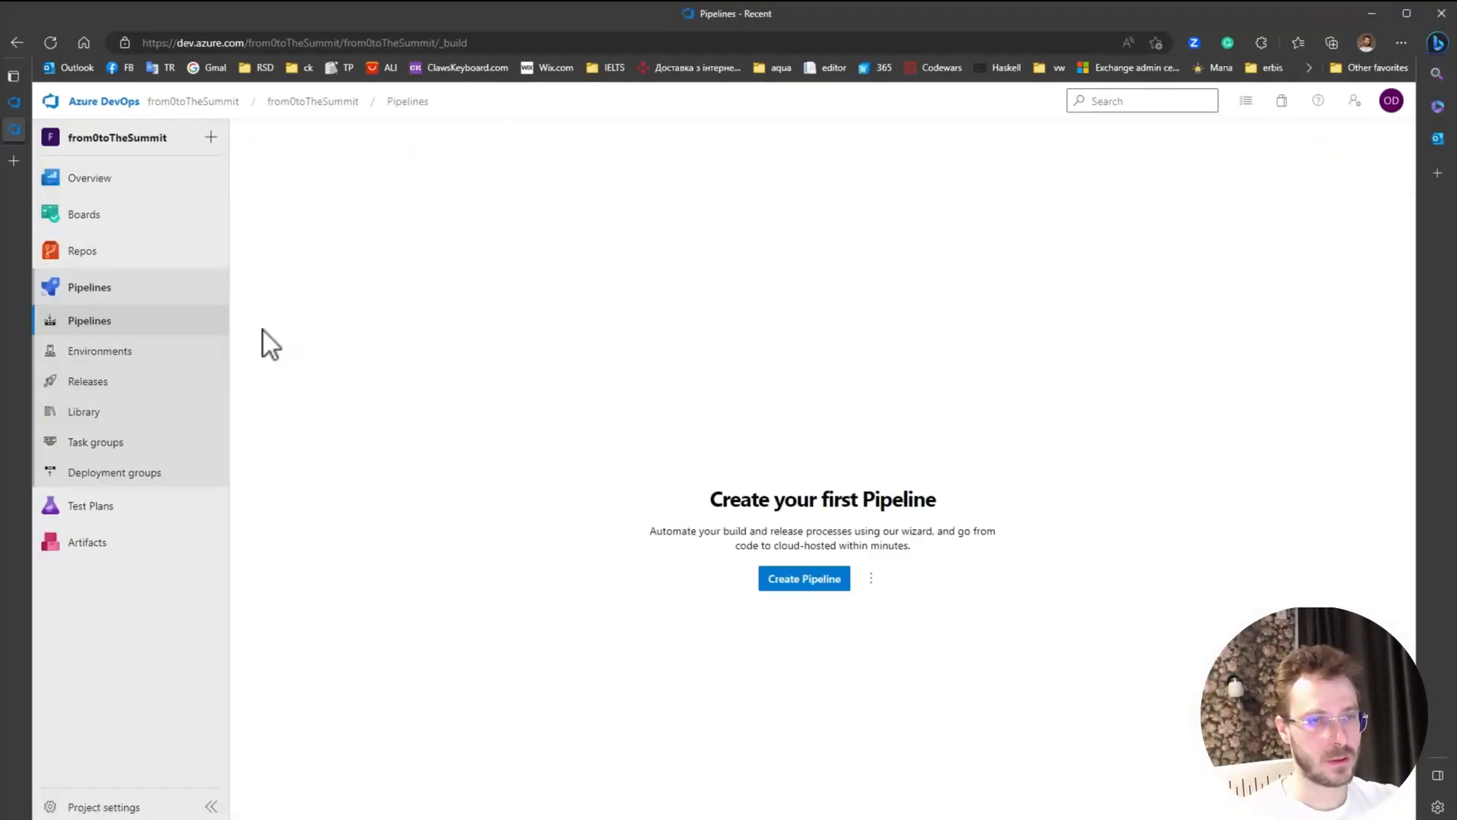
click(793, 586)
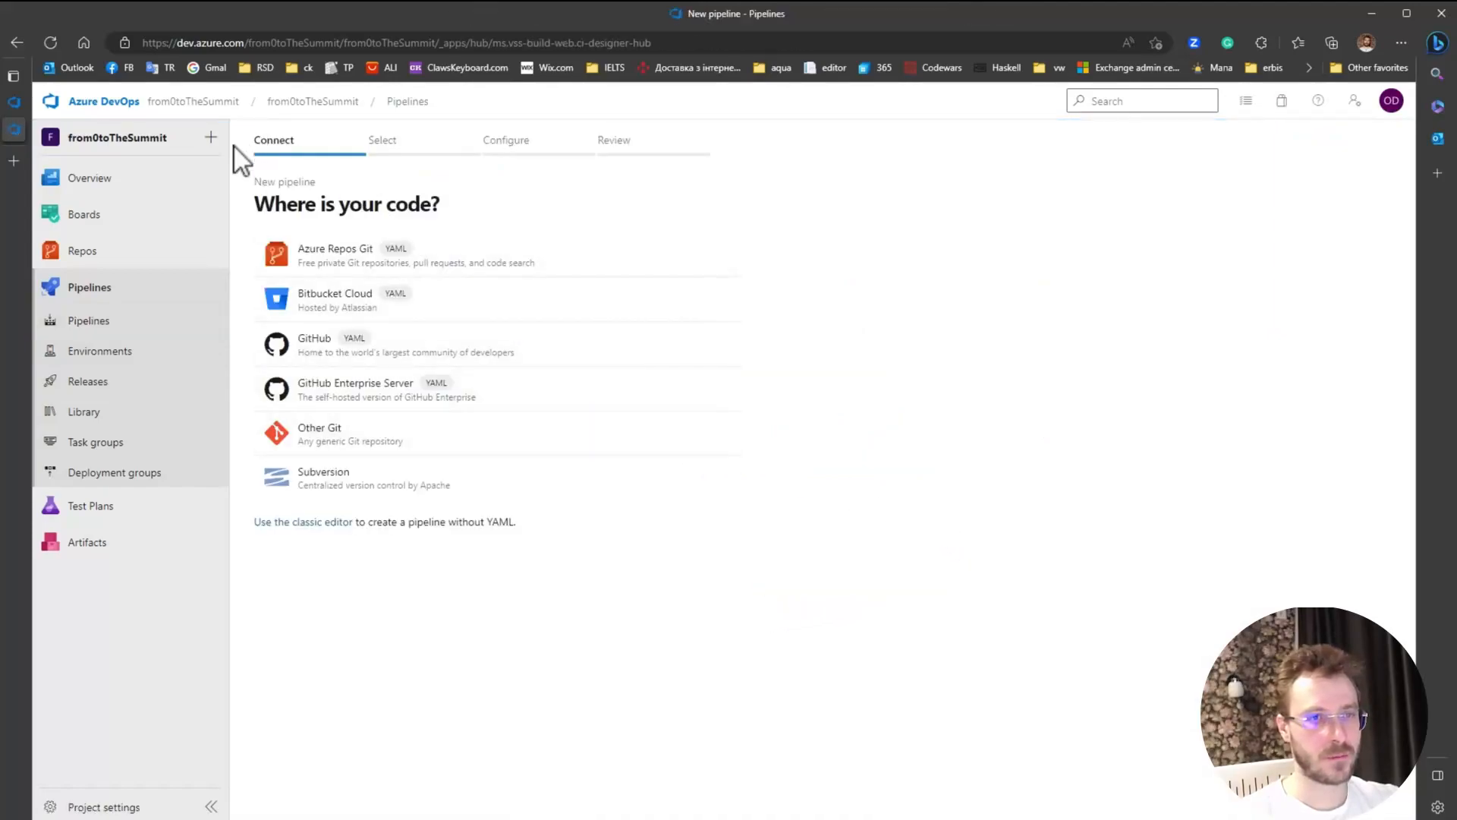
click(348, 262)
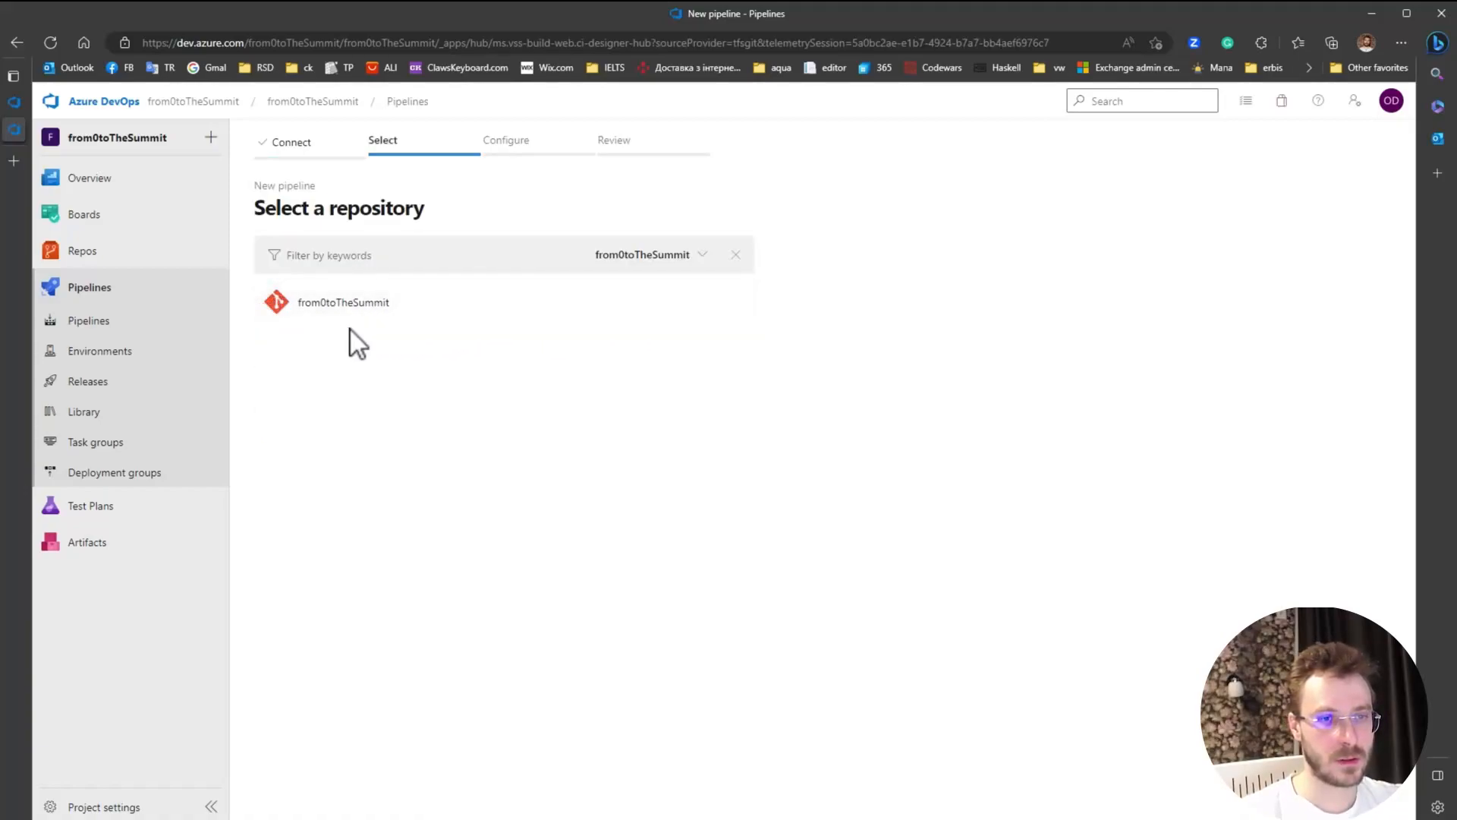
click(385, 307)
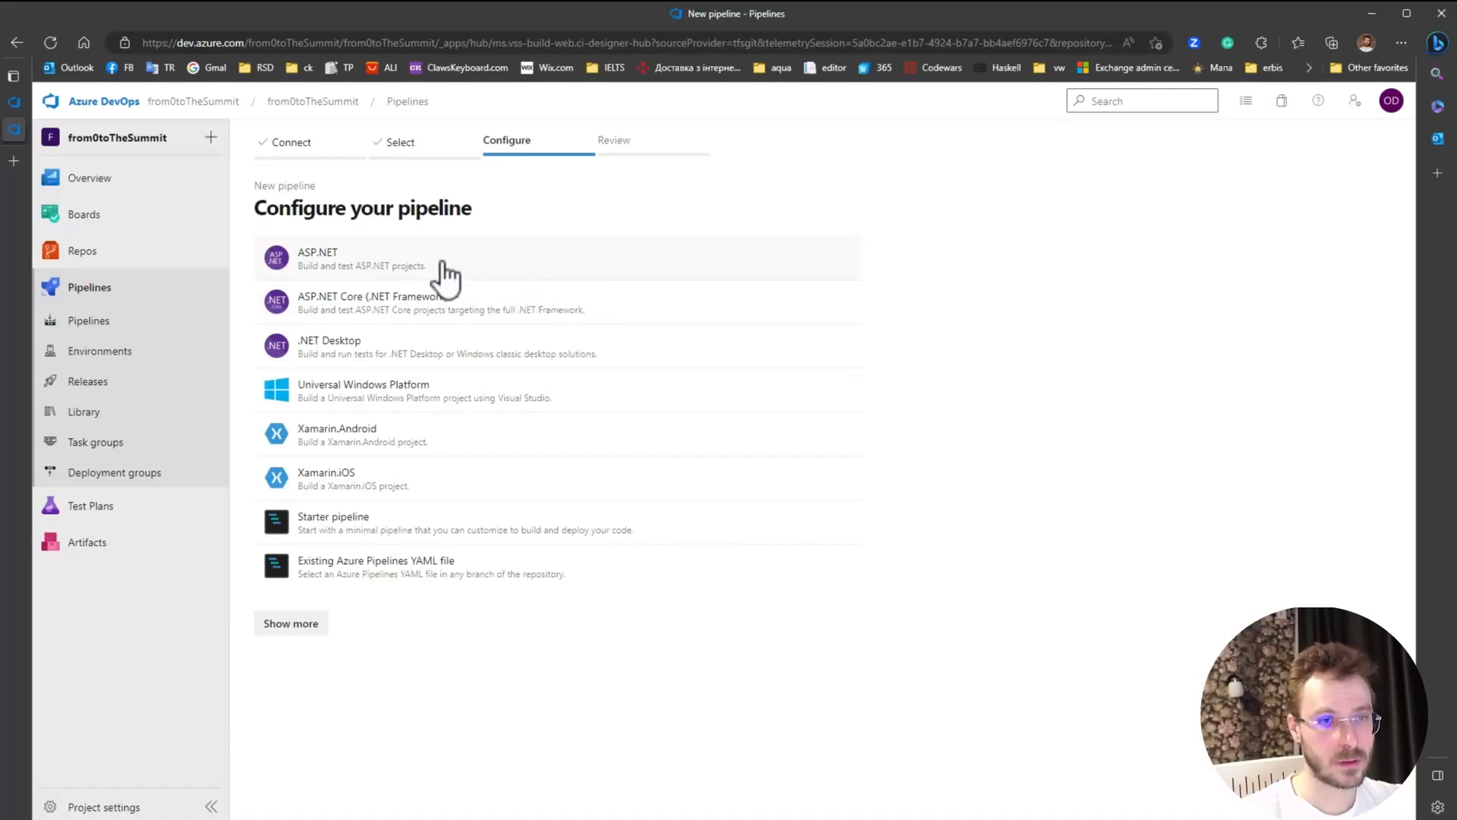
click(415, 264)
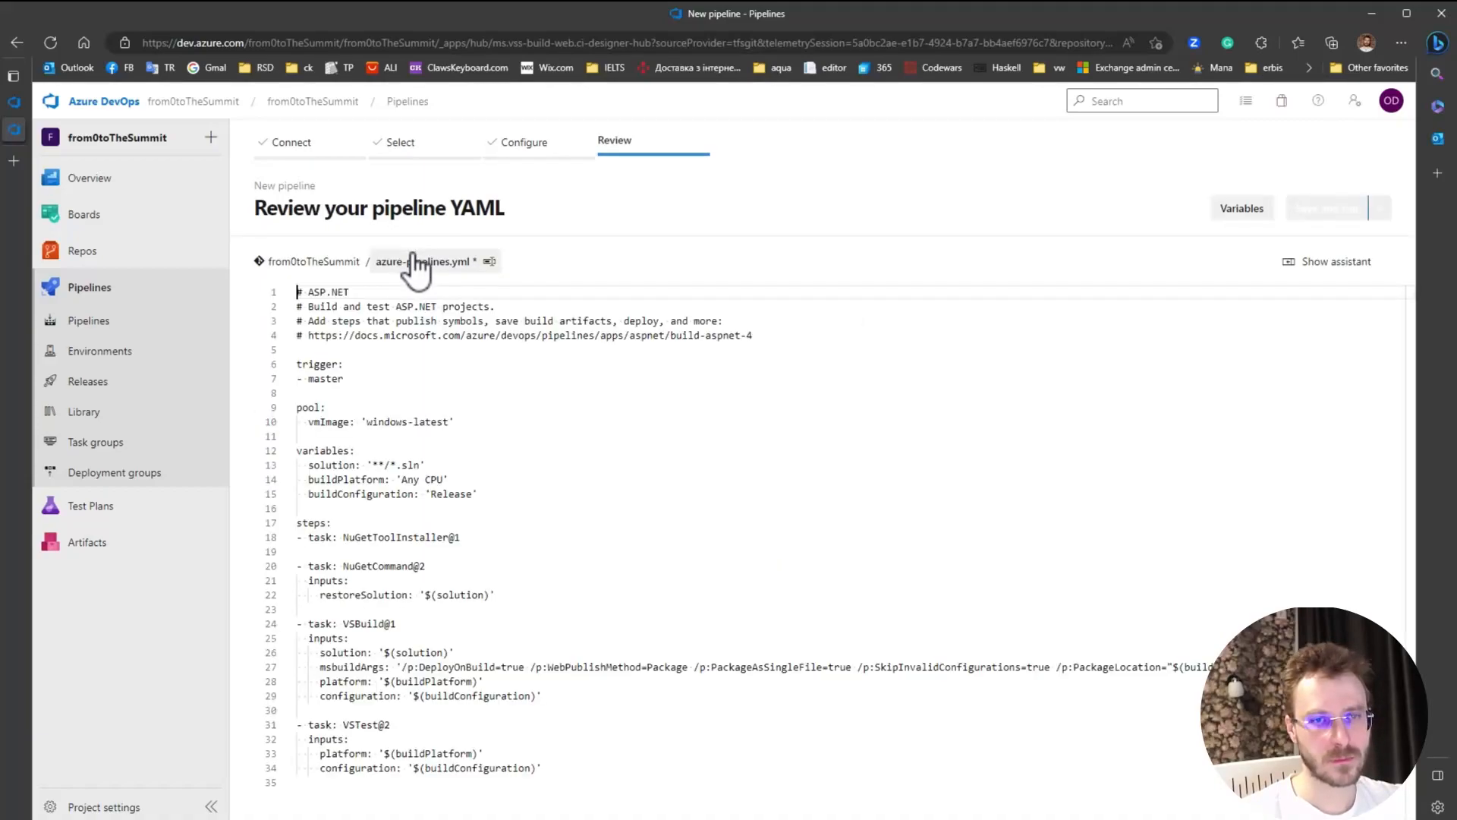
- Examine the generated azure-pipelines.yml, including the vmImage, the solution variable, and the NuGetToolInstaller, NuGetCommand and VSBuild tasks
scroll(555, 388, down, 1)
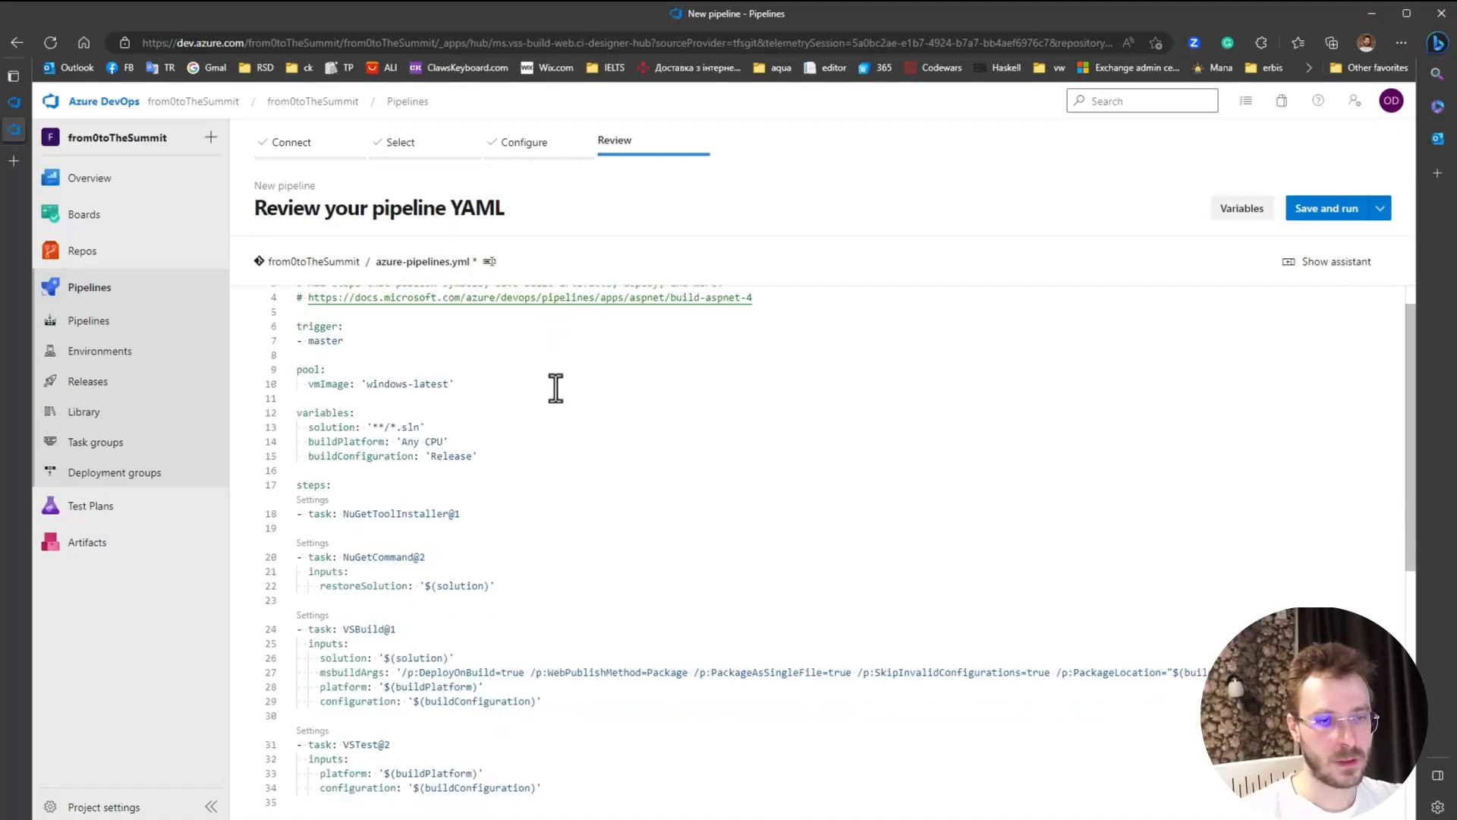
scroll(556, 387, down, 1)
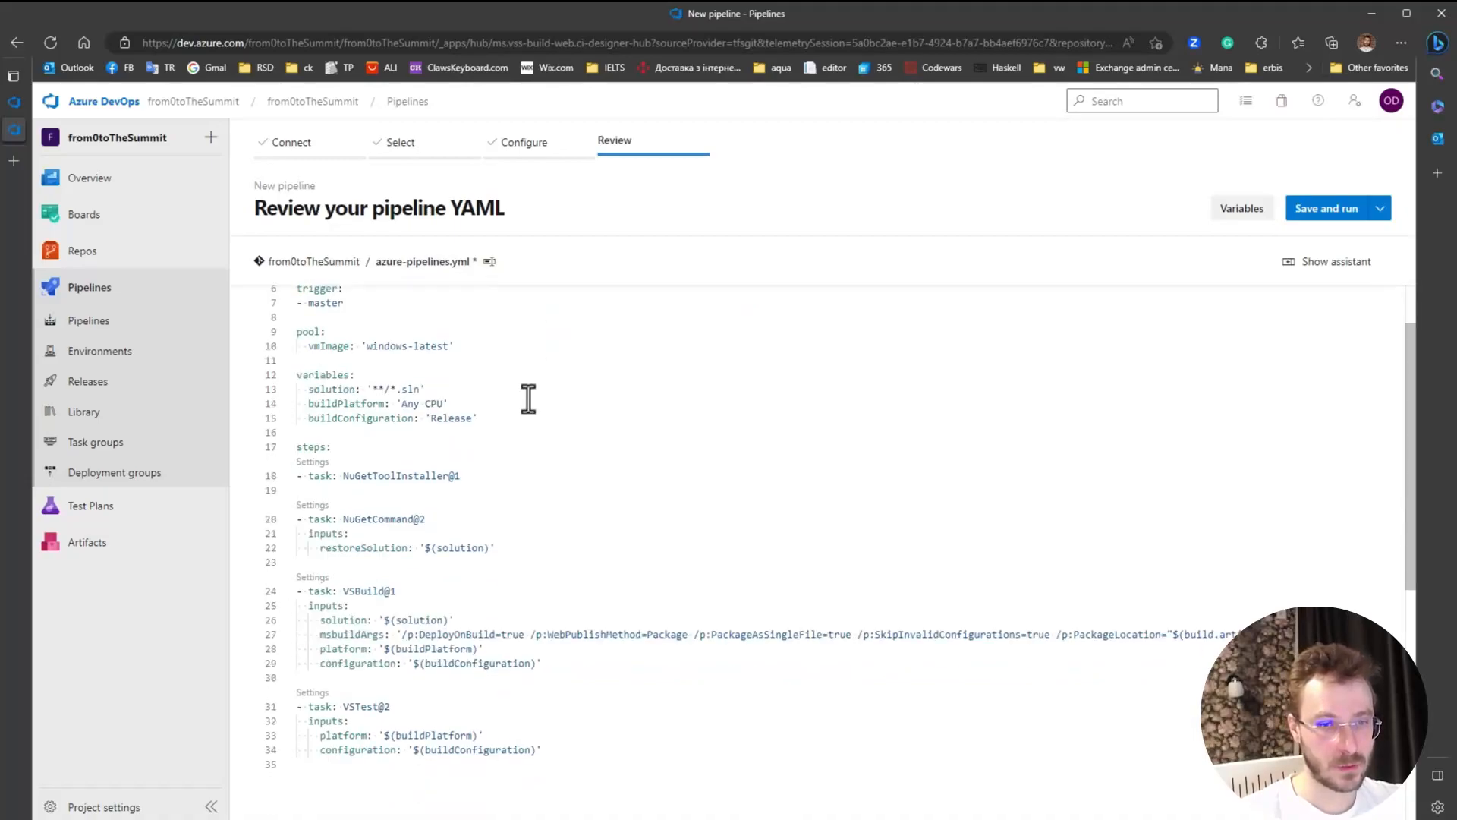
scroll(616, 294, up, 1)
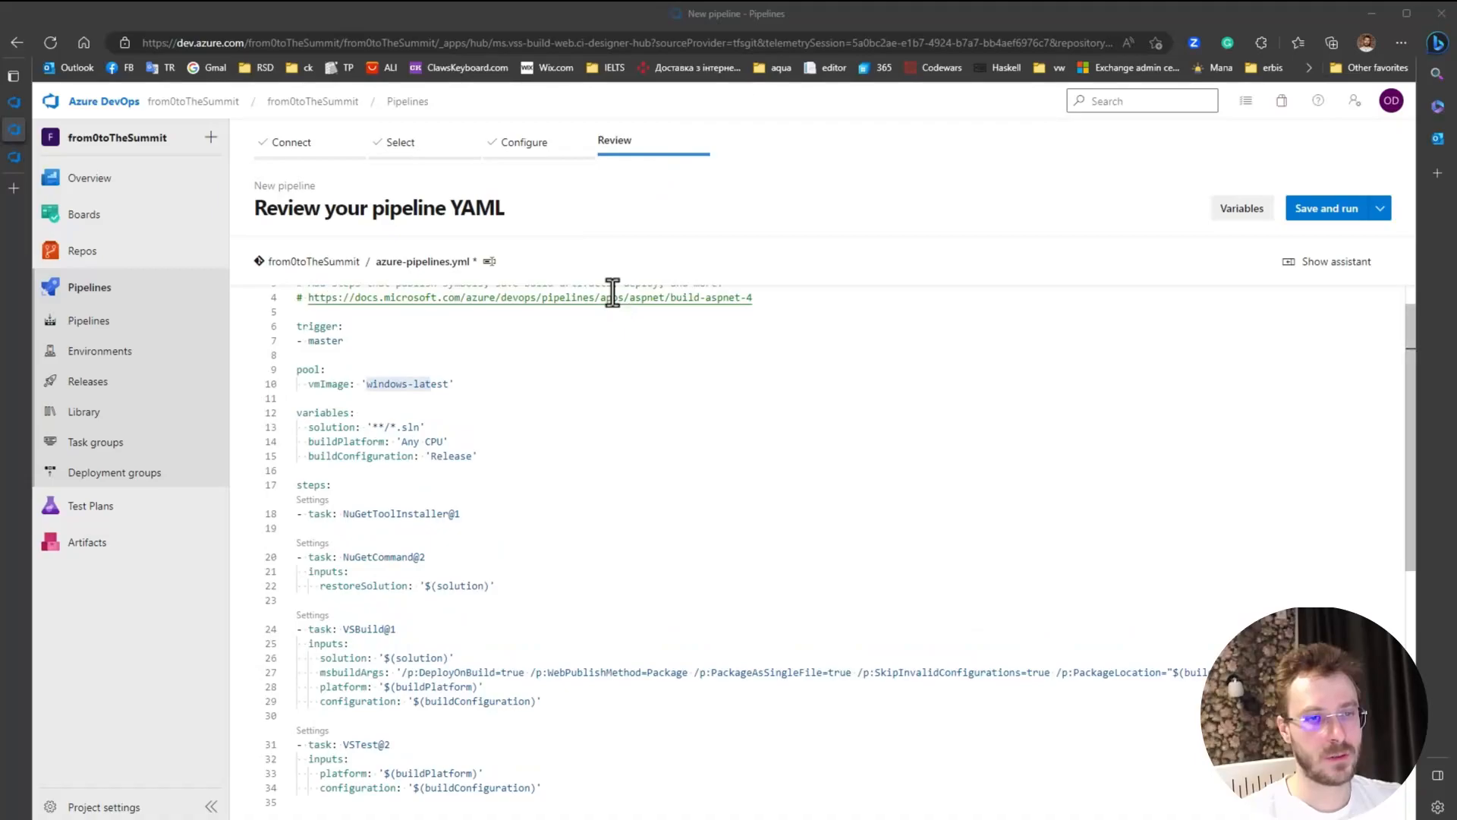
click(375, 385)
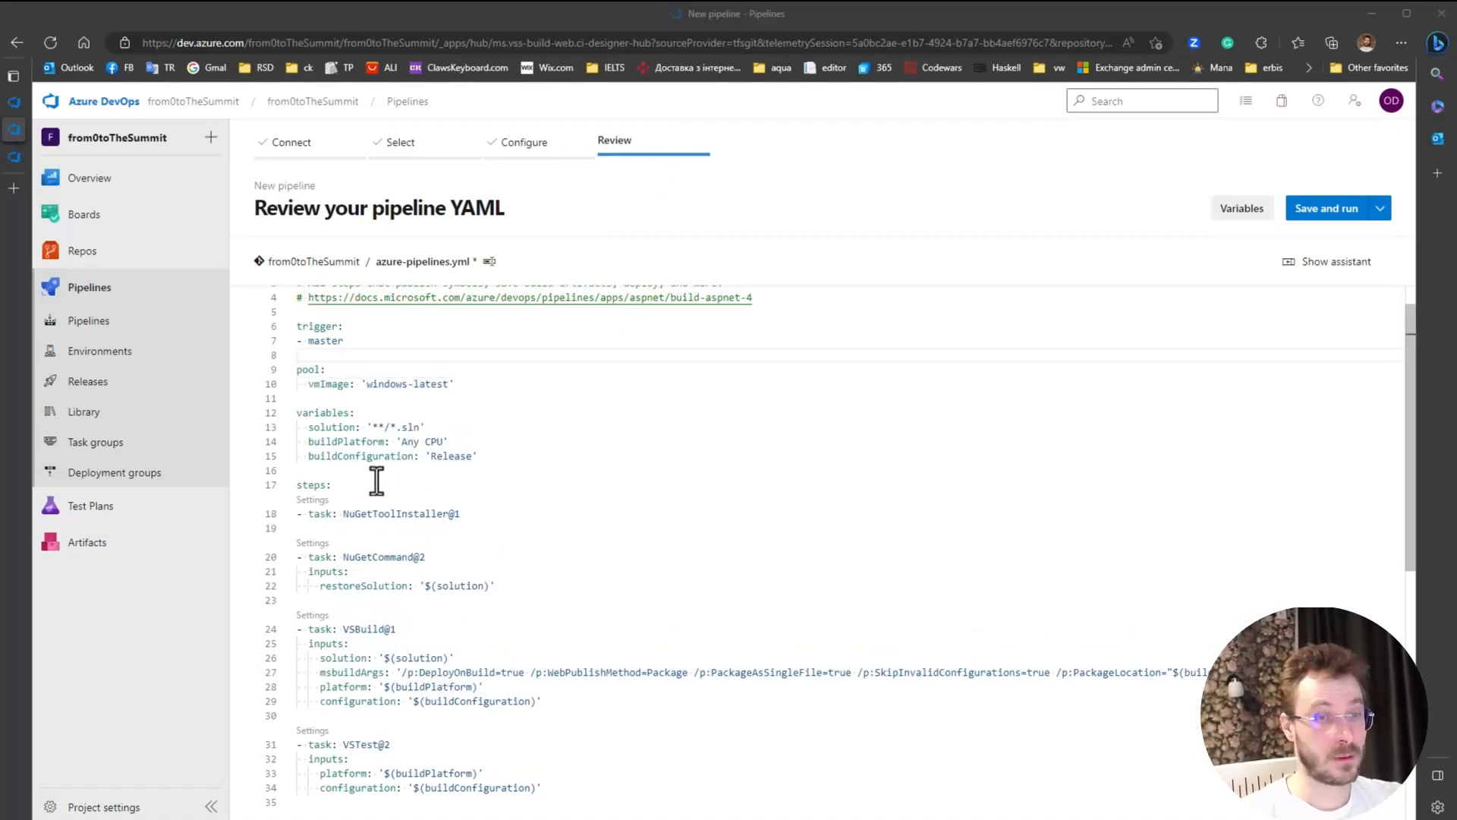
drag(308, 426, 375, 431)
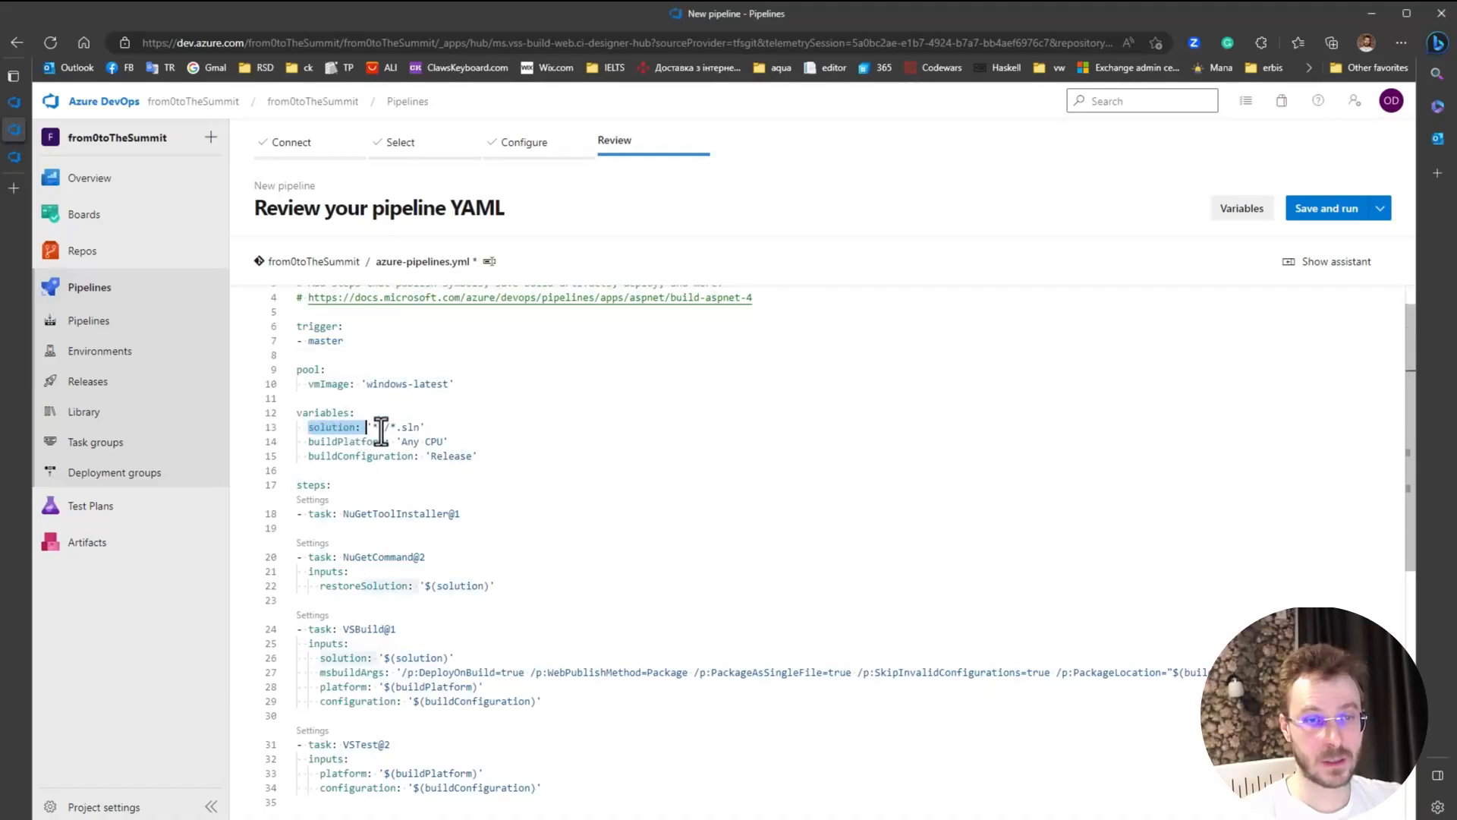
click(386, 429)
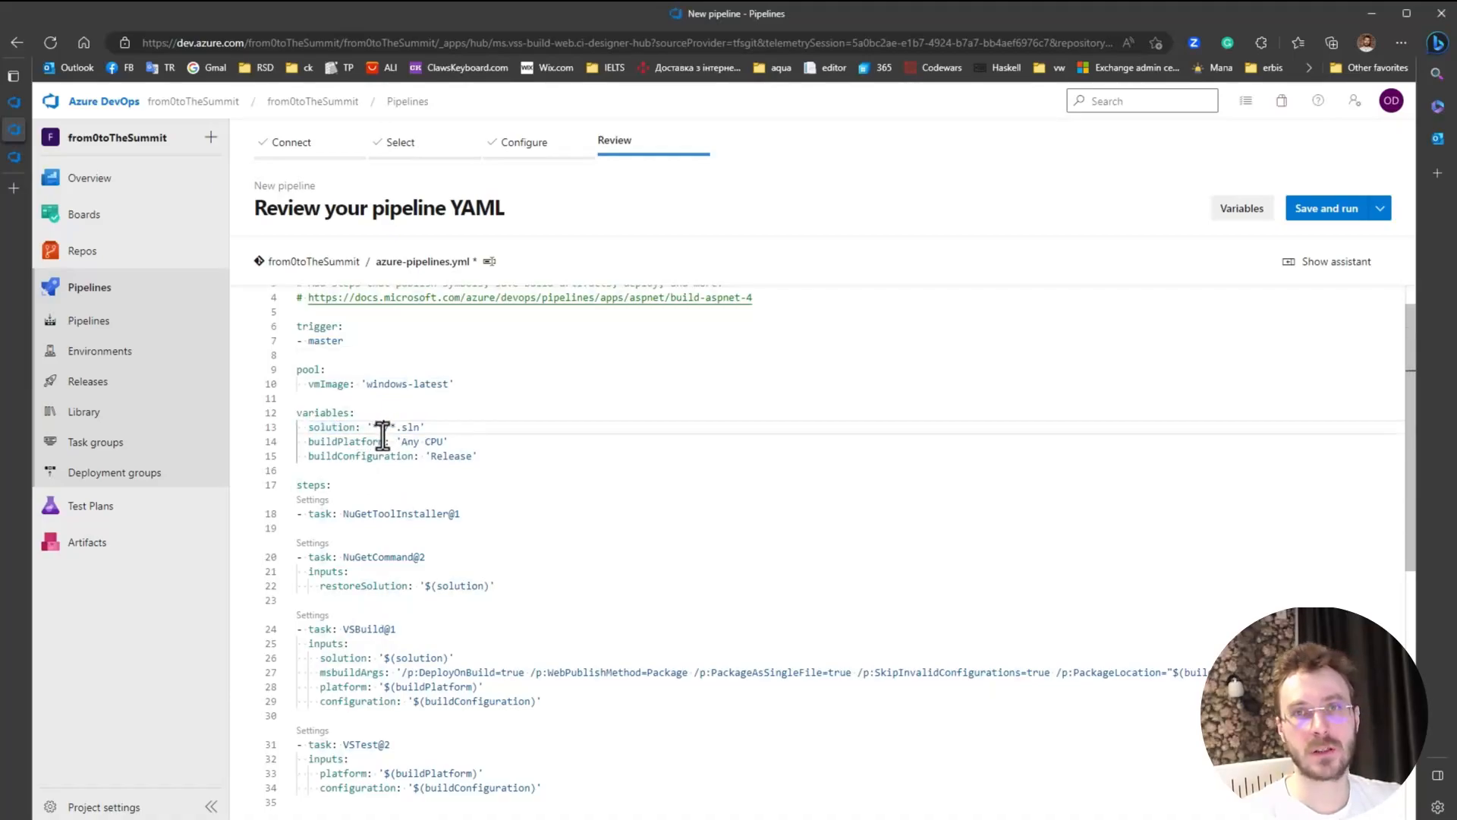
double_click(411, 426)
scroll(458, 455, down, 1)
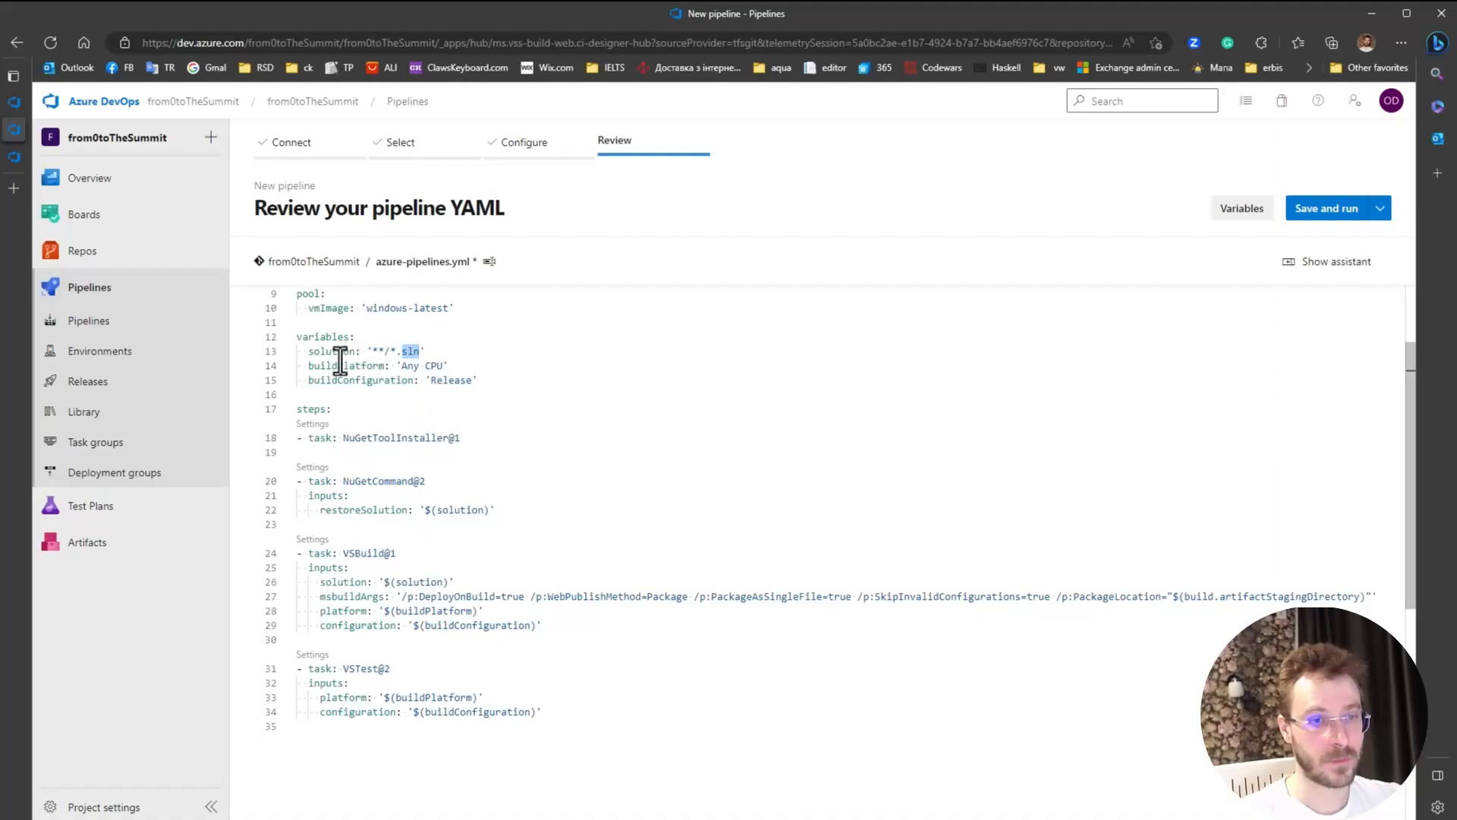
click(352, 437)
drag(352, 437, 450, 439)
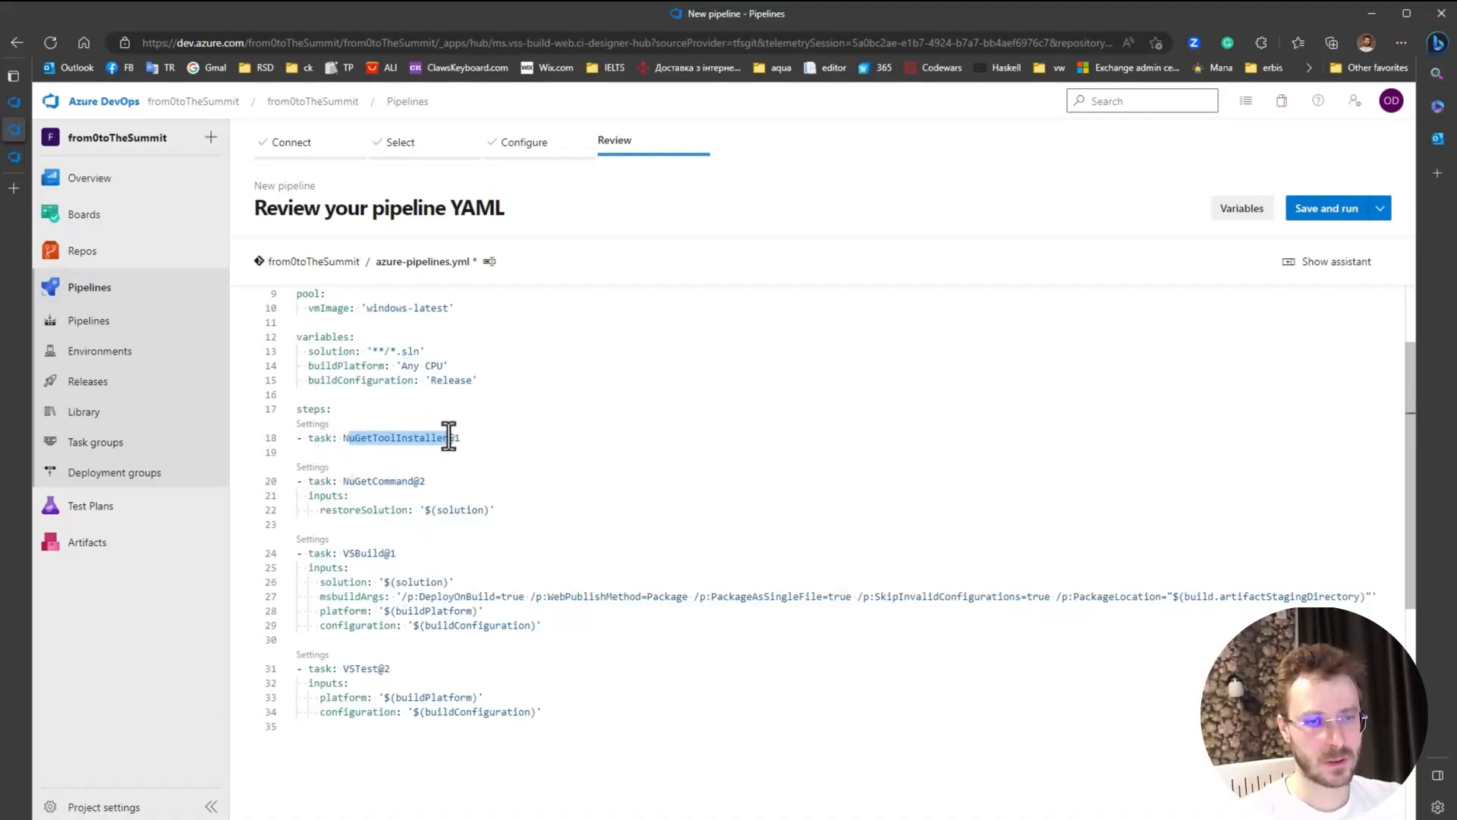
drag(348, 481, 389, 482)
scroll(400, 534, down, 1)
drag(329, 524, 523, 521)
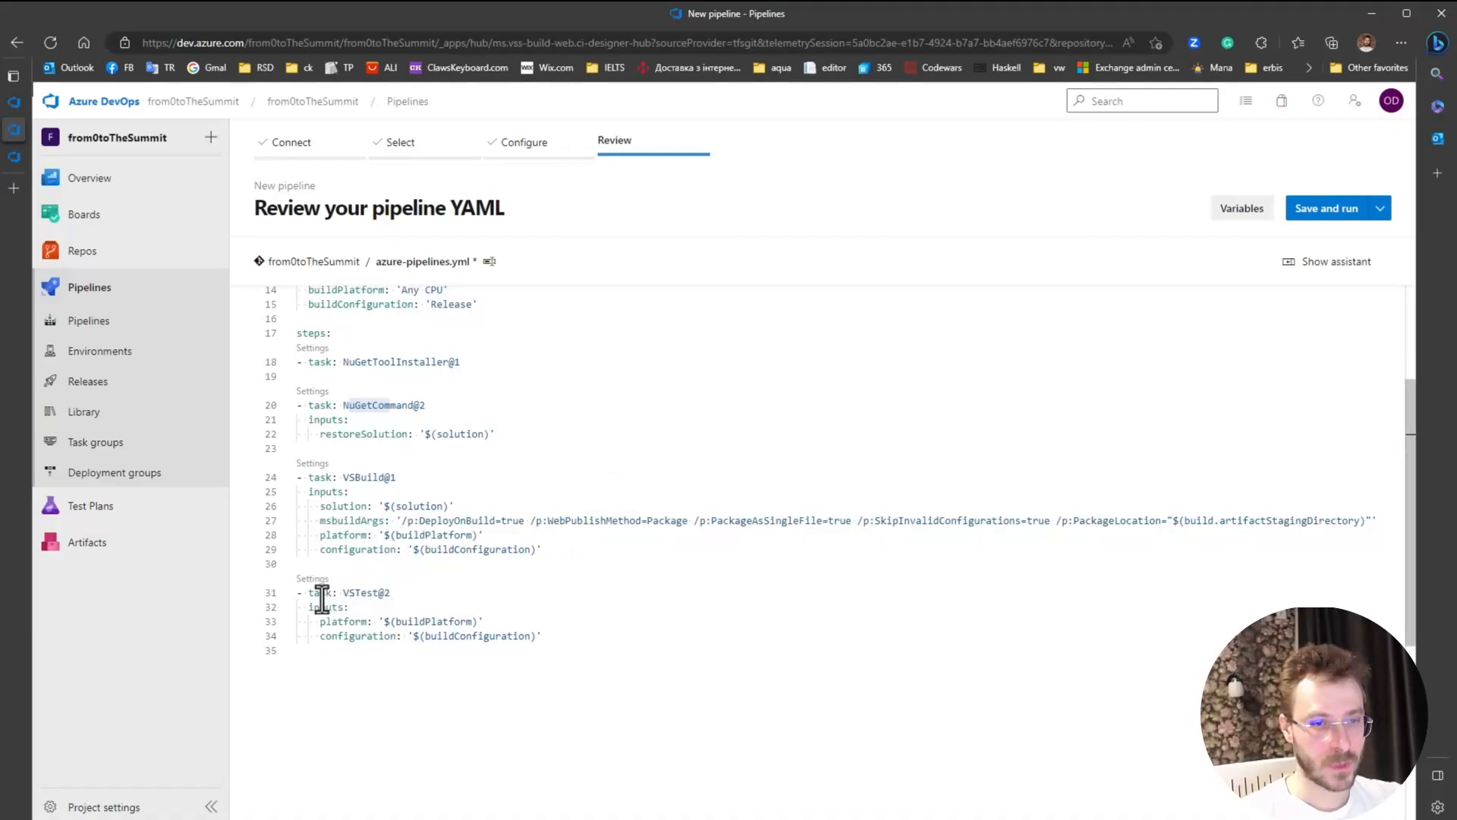
- Delete the VSTest@2 task and its inputs from the end of the pipeline YAML, and save and run the pipeline
drag(539, 637, 282, 607)
key(Delete)
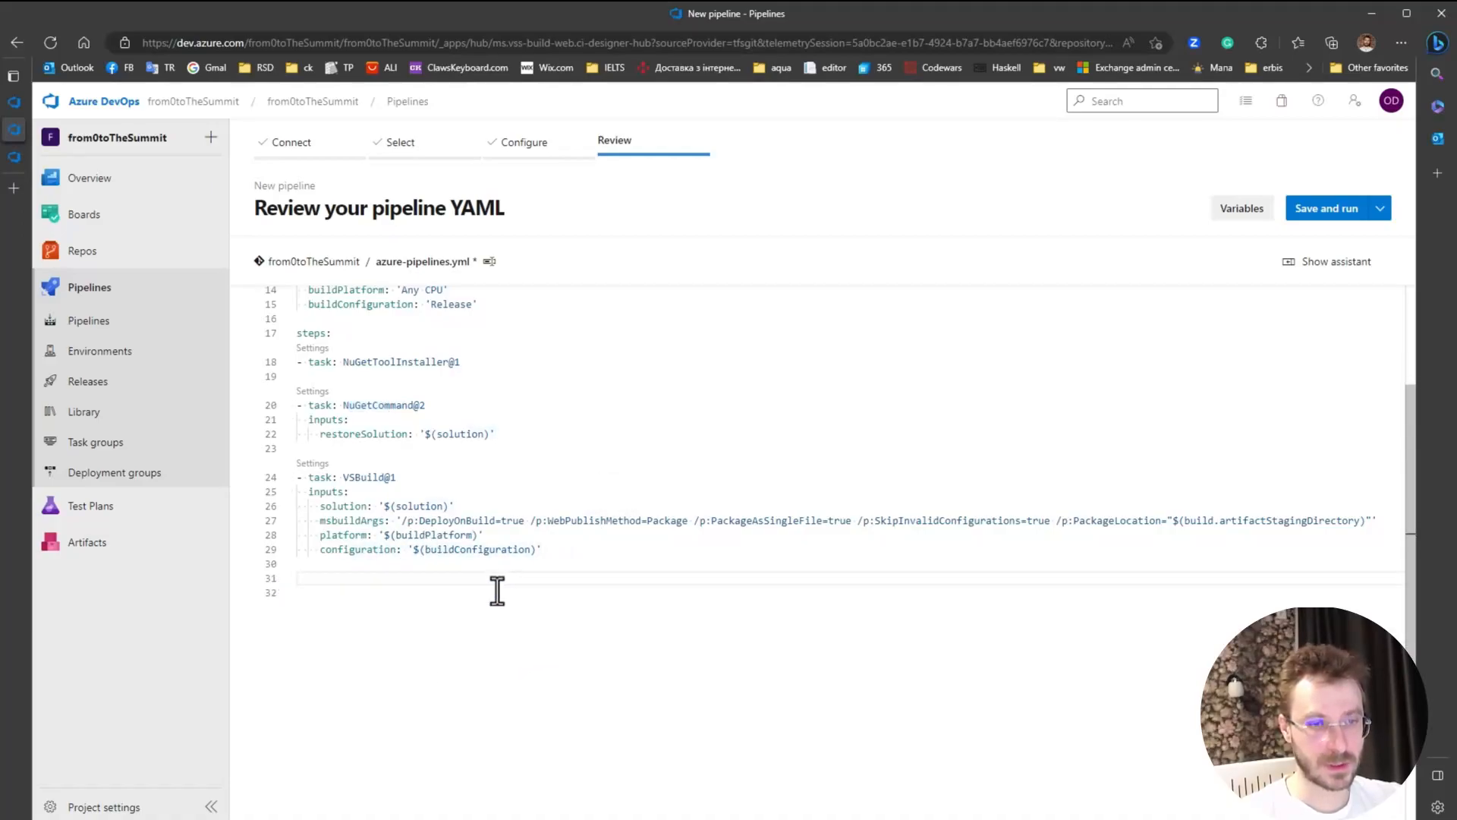
key(BackSpace)
key(BackSpace)
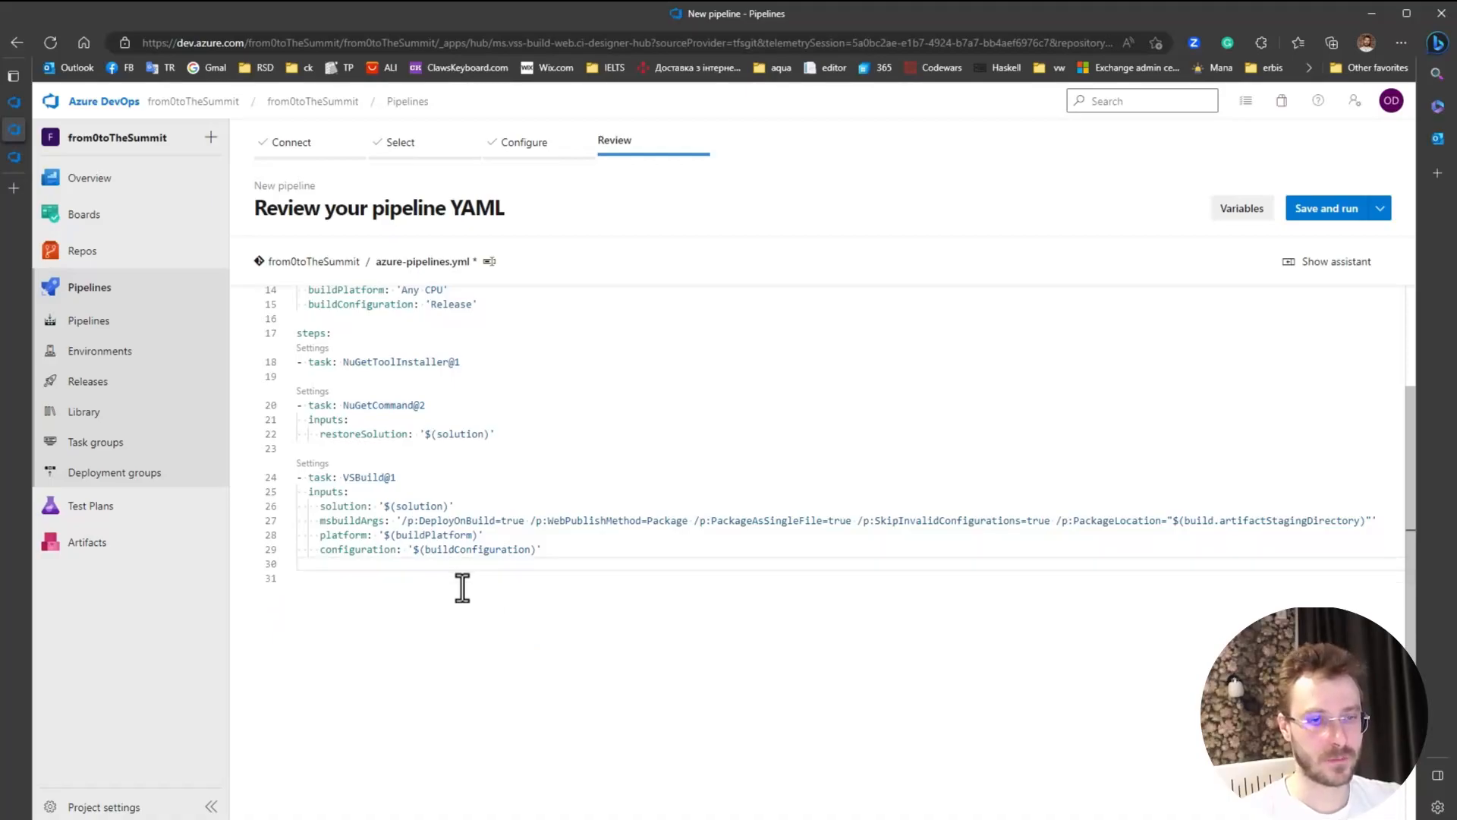
click(1325, 214)
click(1348, 788)
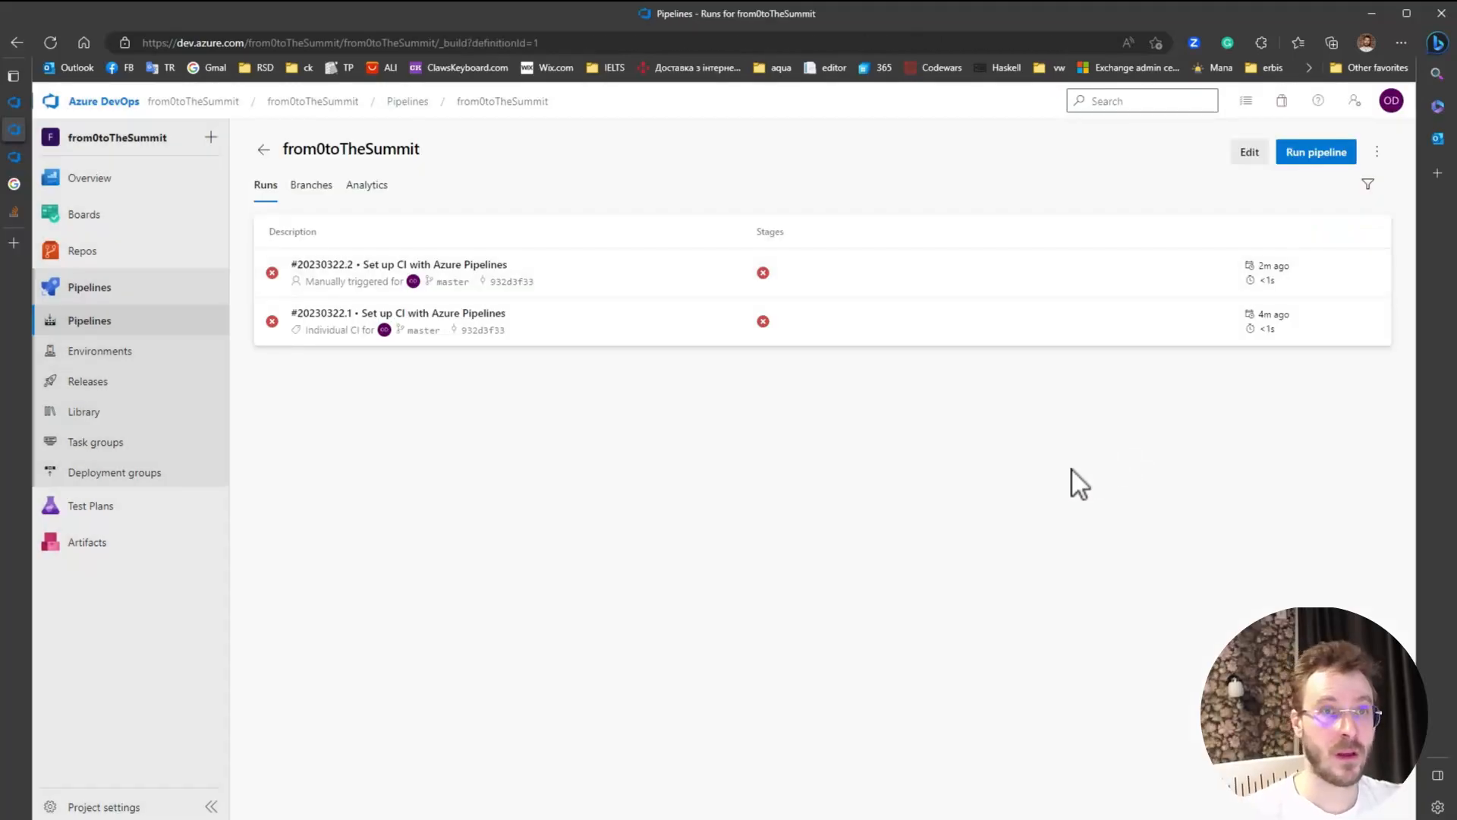
- Open run #20230322.2 and select the parallelism request form link in the error line of the job log
click(603, 273)
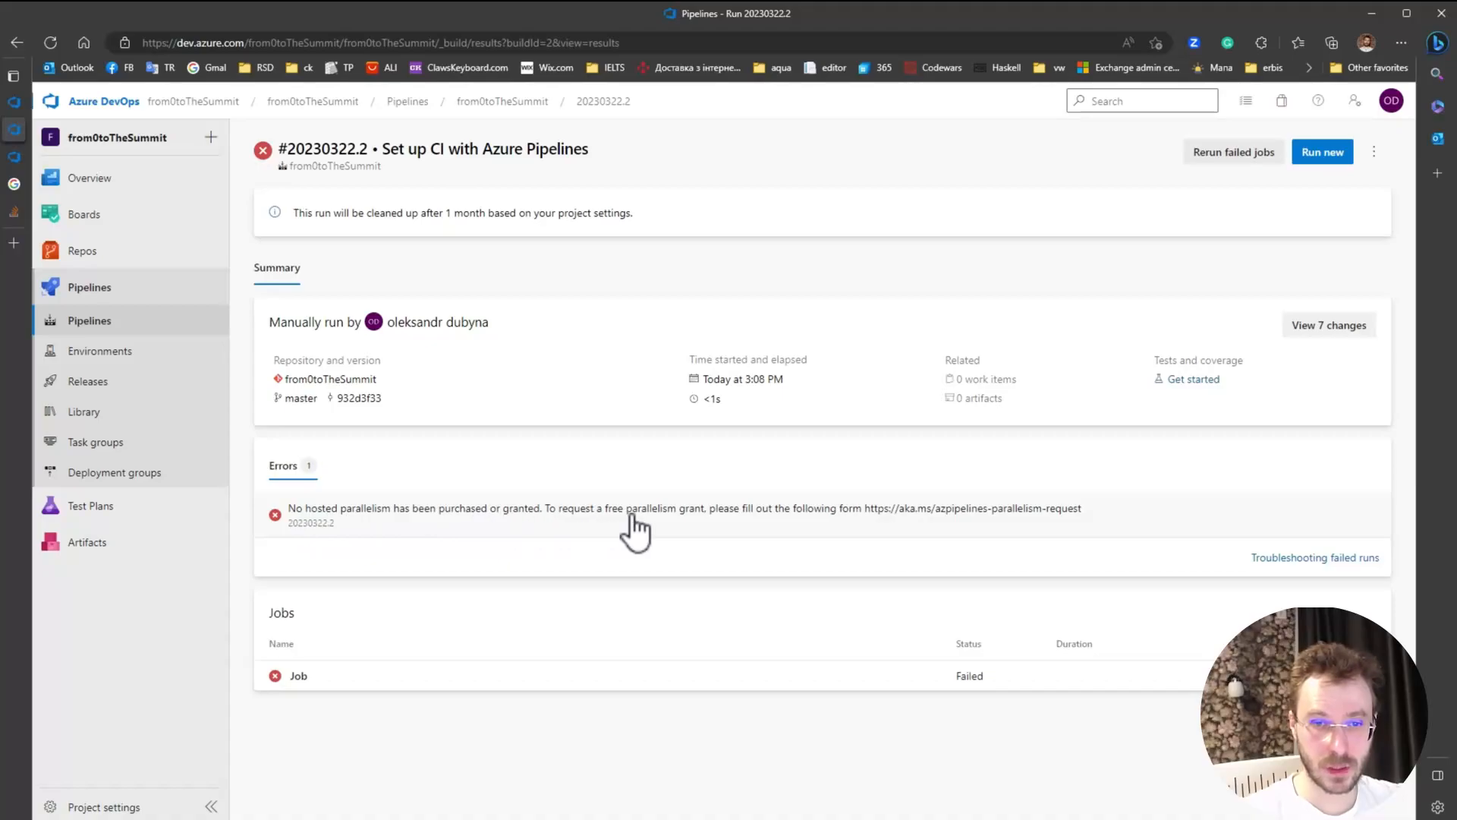
drag(1090, 510, 863, 531)
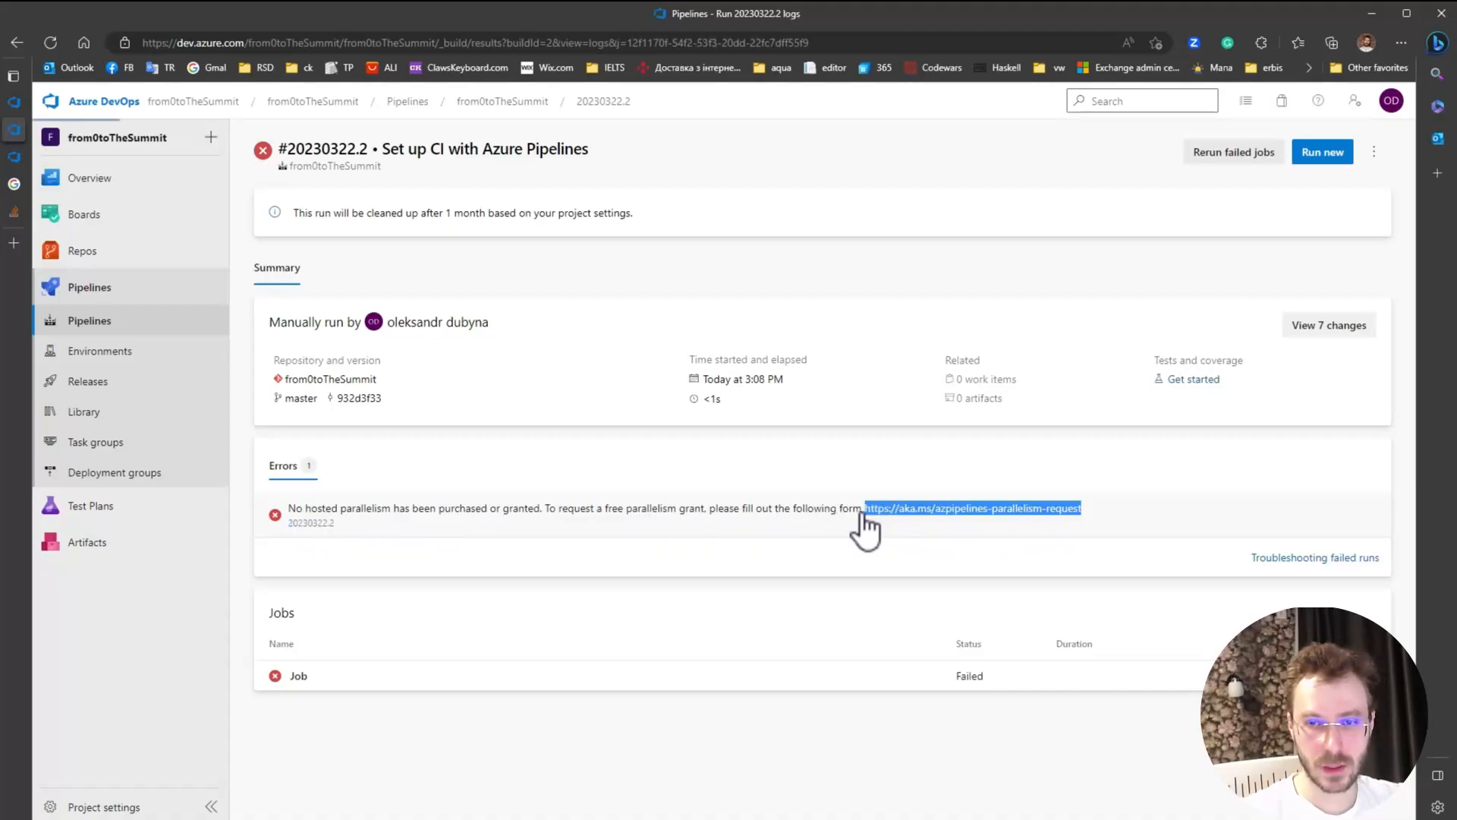
click(862, 531)
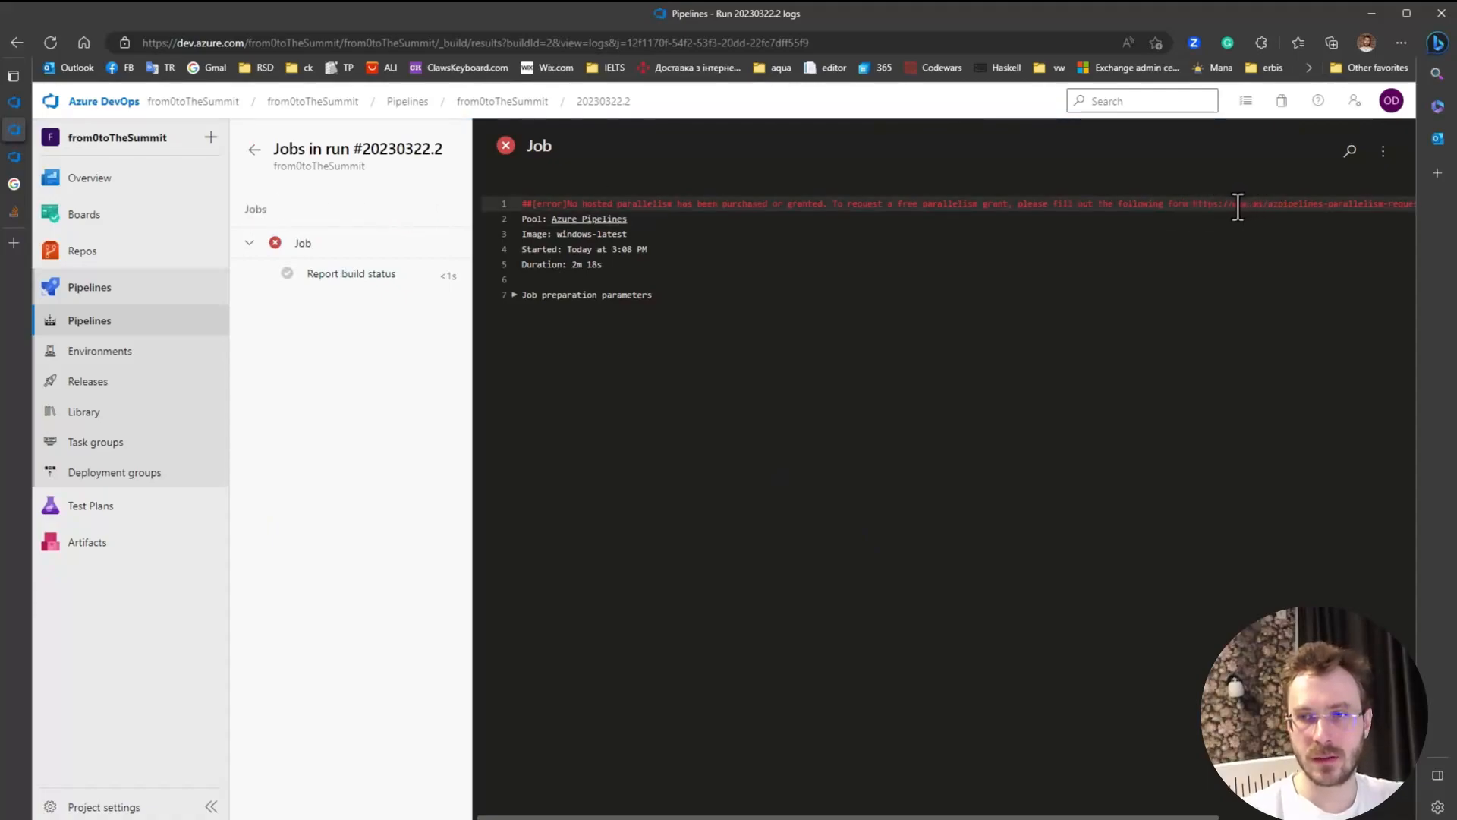
drag(1196, 206, 1257, 209)
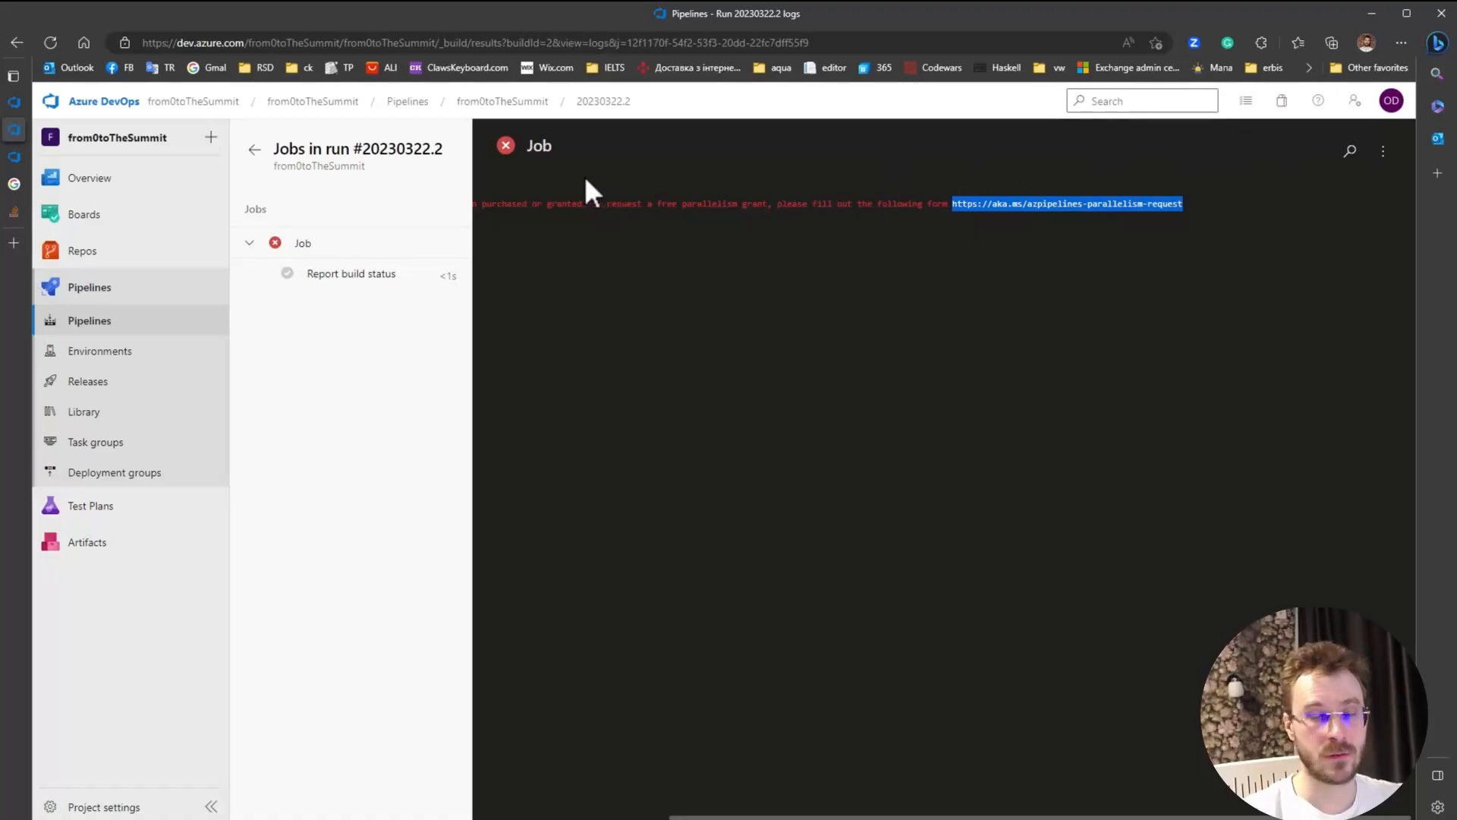
- Search the web in a new tab for "No hosted parallelism has been purchased or granted. To request a free parallelism grant,"
click(13, 243)
text(No hosted parallelism has been purchased or granted. To request a free parallelism grant,)
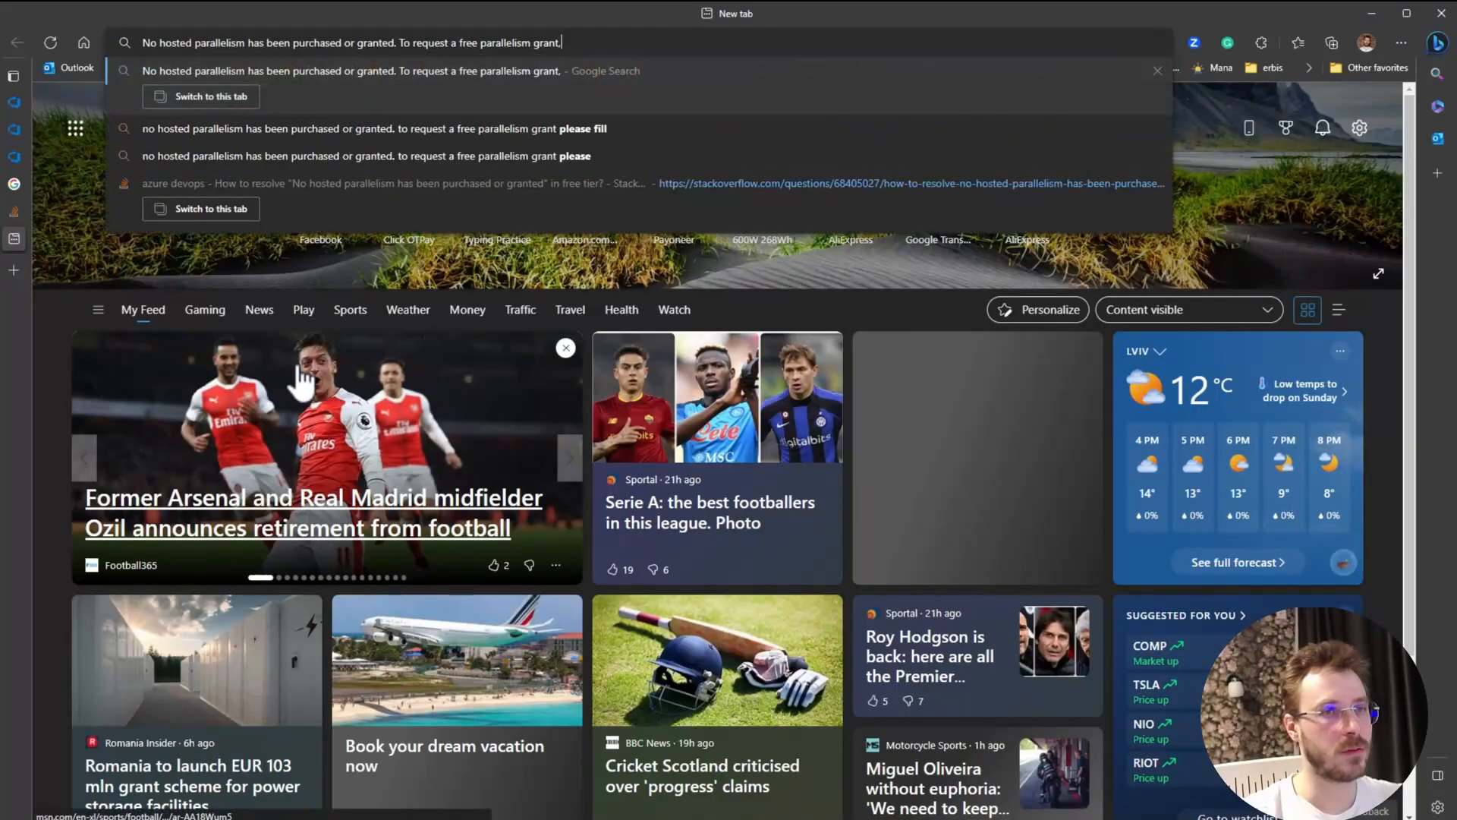
key(Return)
click(14, 129)
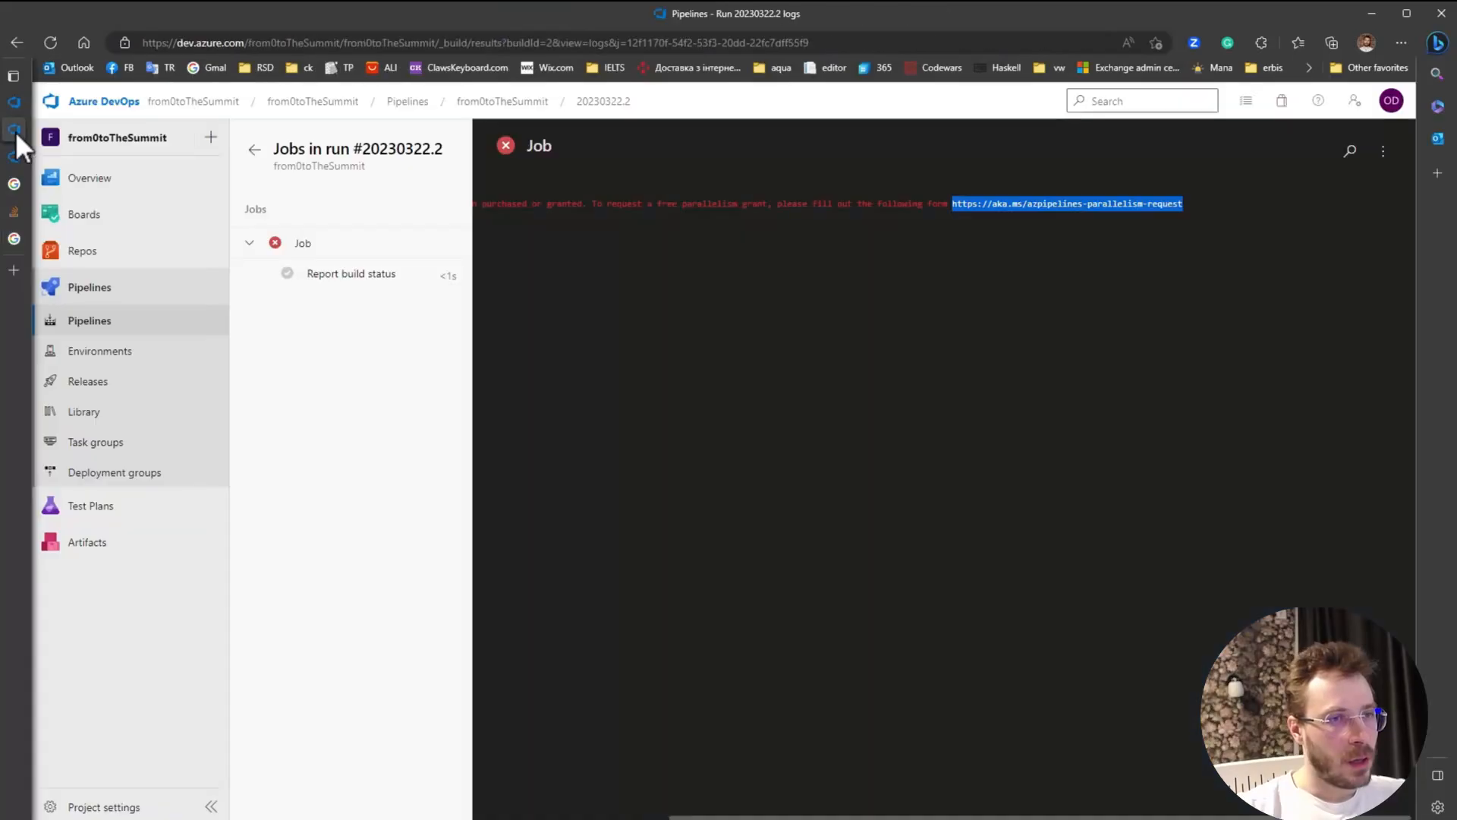
key(ctrl+c)
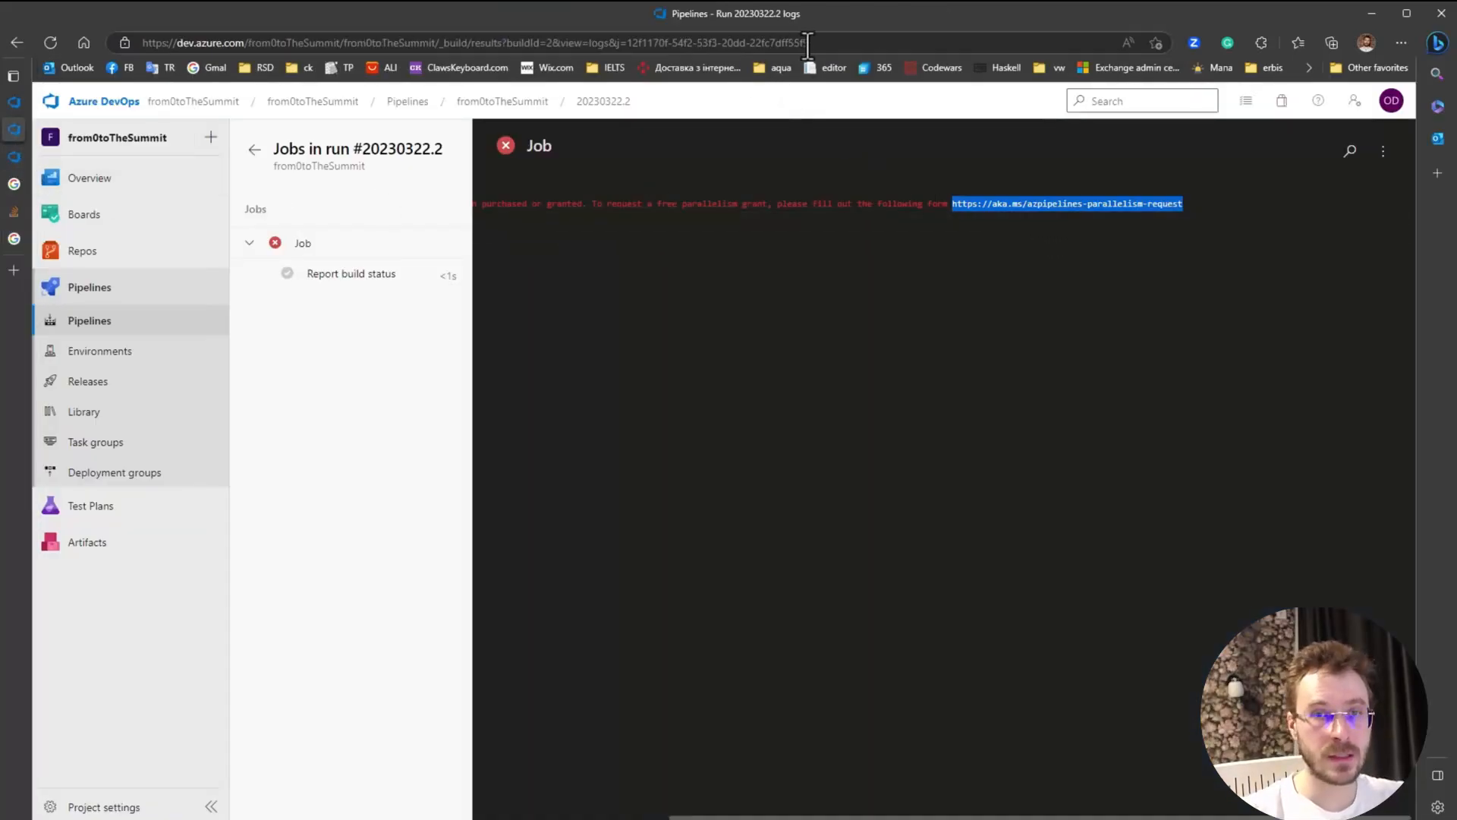
key(ctrl+l)
key(ctrl+v)
key(Return)
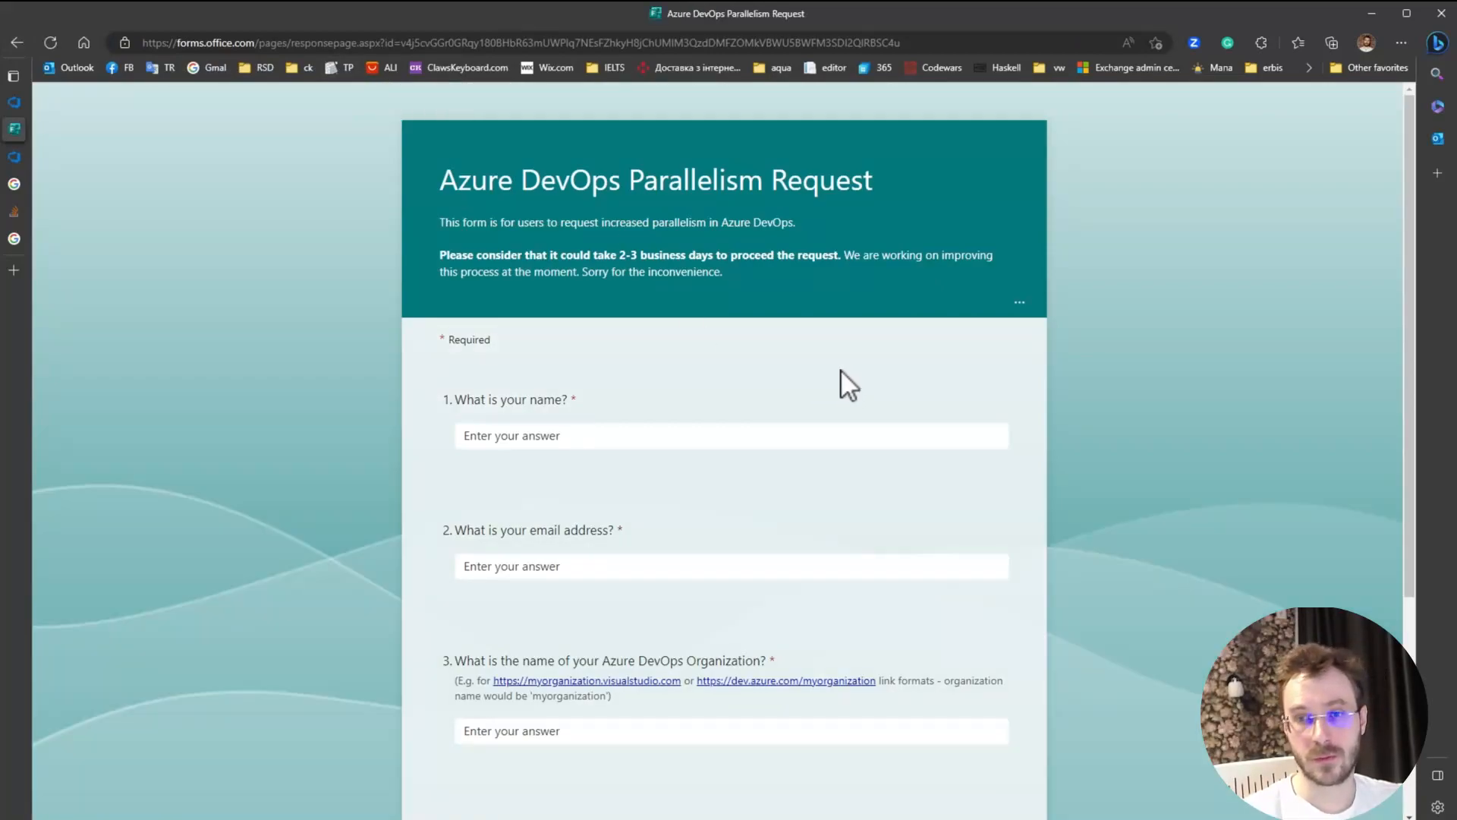
scroll(841, 369, down, 3)
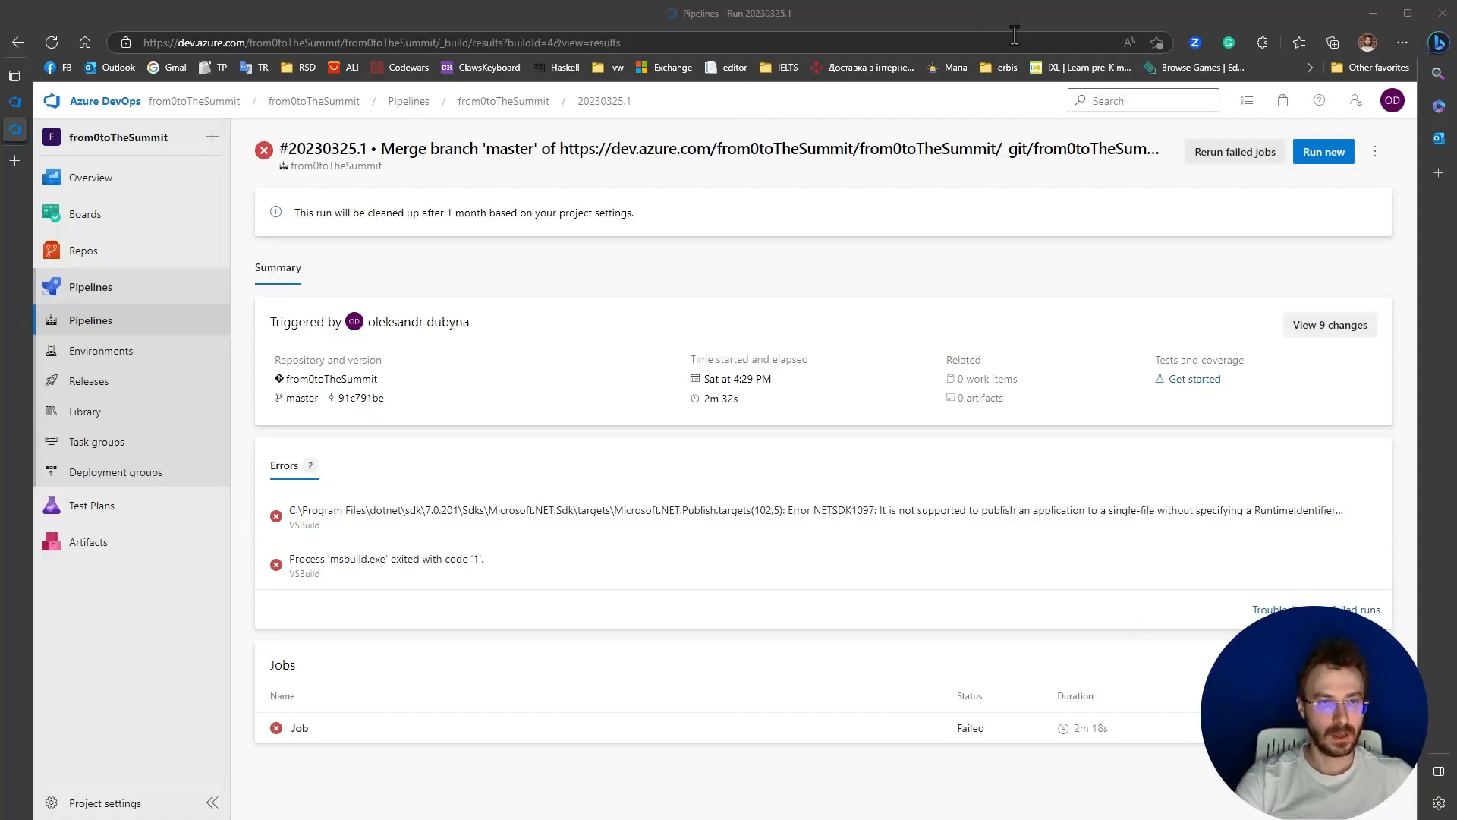
- Read the e-mail about the free tier parallelism request and return to the pipeline run page
click(1, 157)
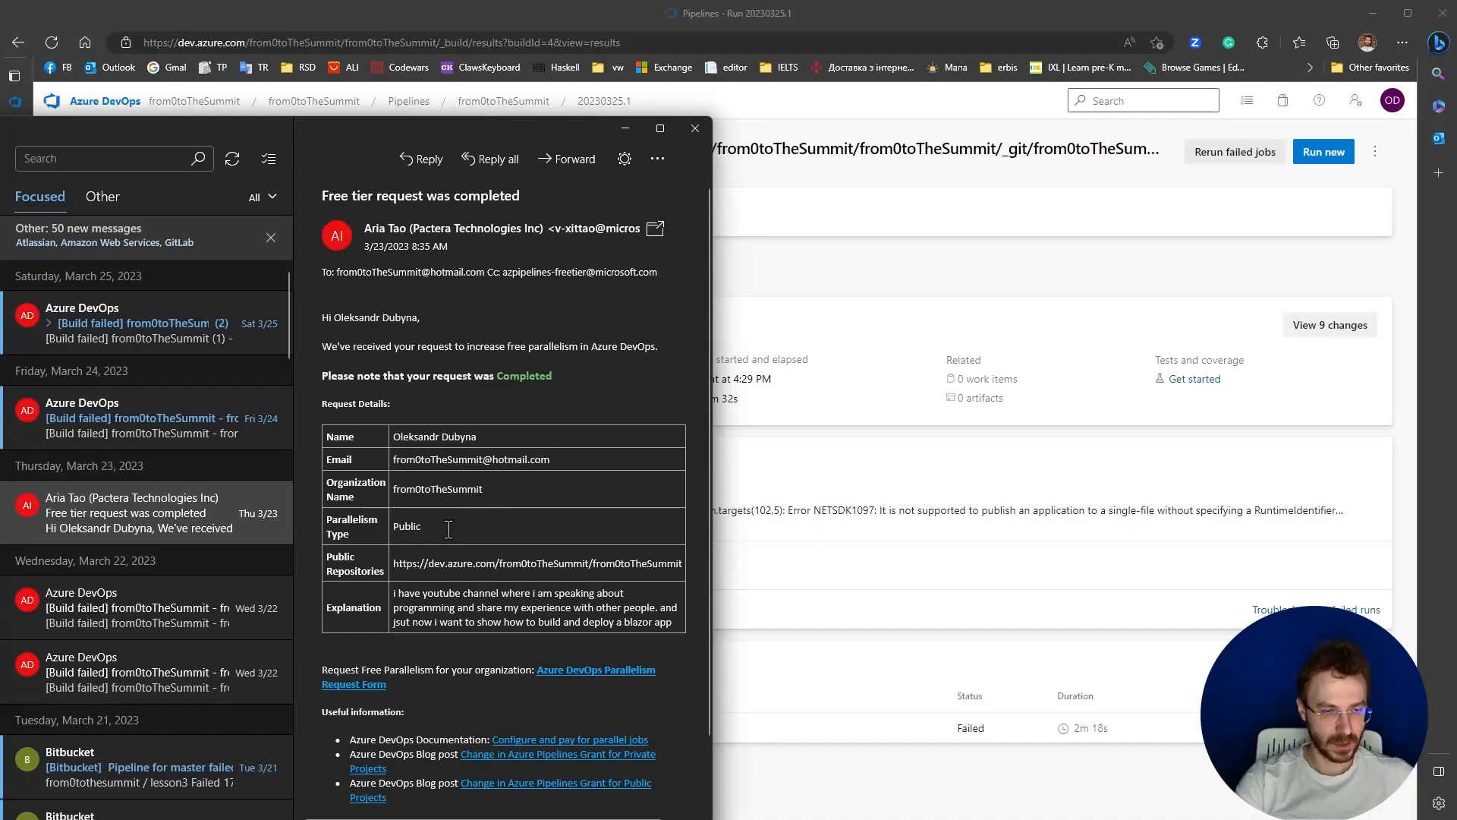
click(953, 278)
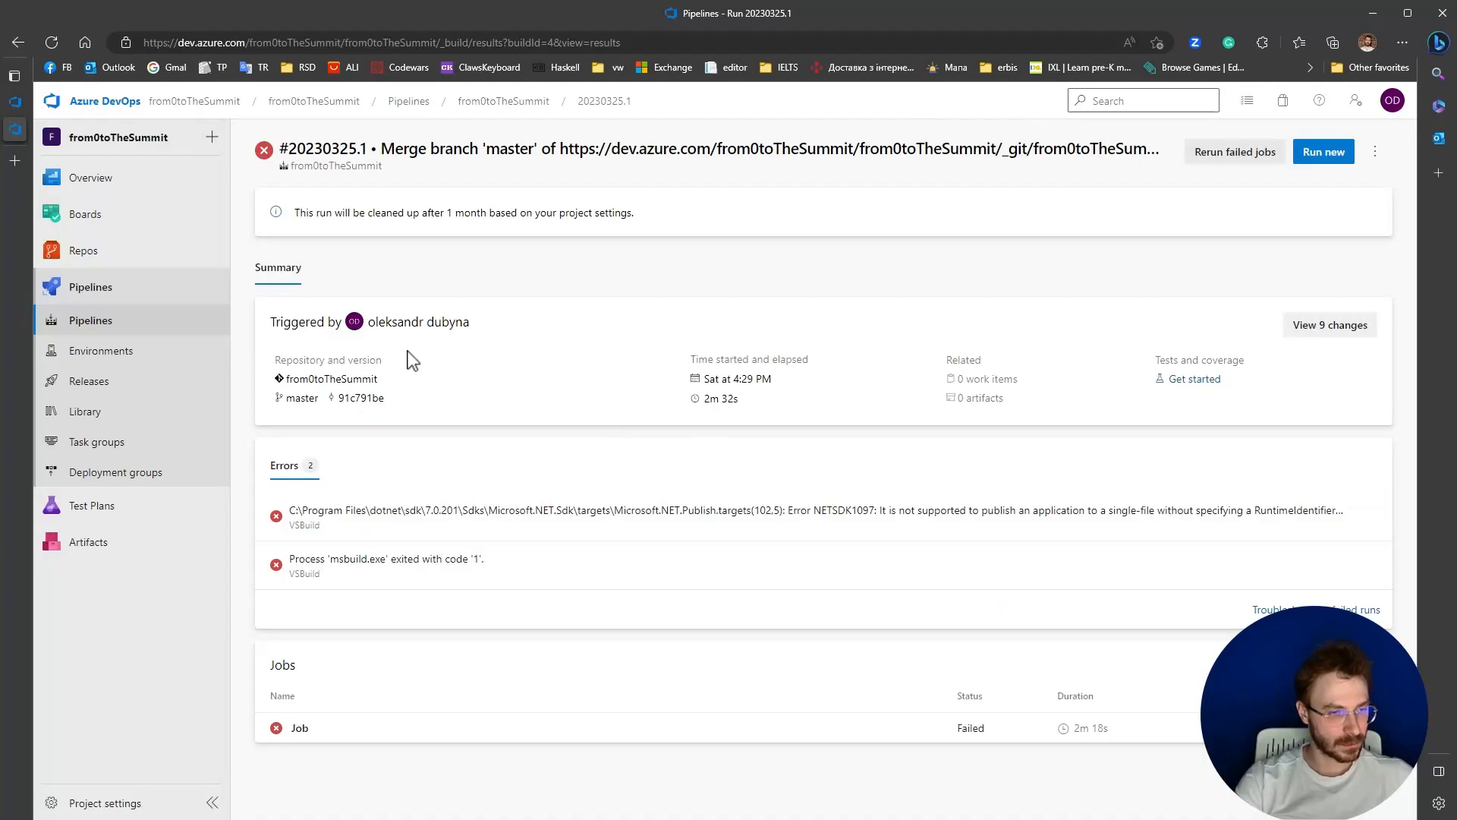
- Open the from0toTheSummit pipeline's YAML for editing and review the msbuildArgs of the VSBuild@1 task
click(95, 325)
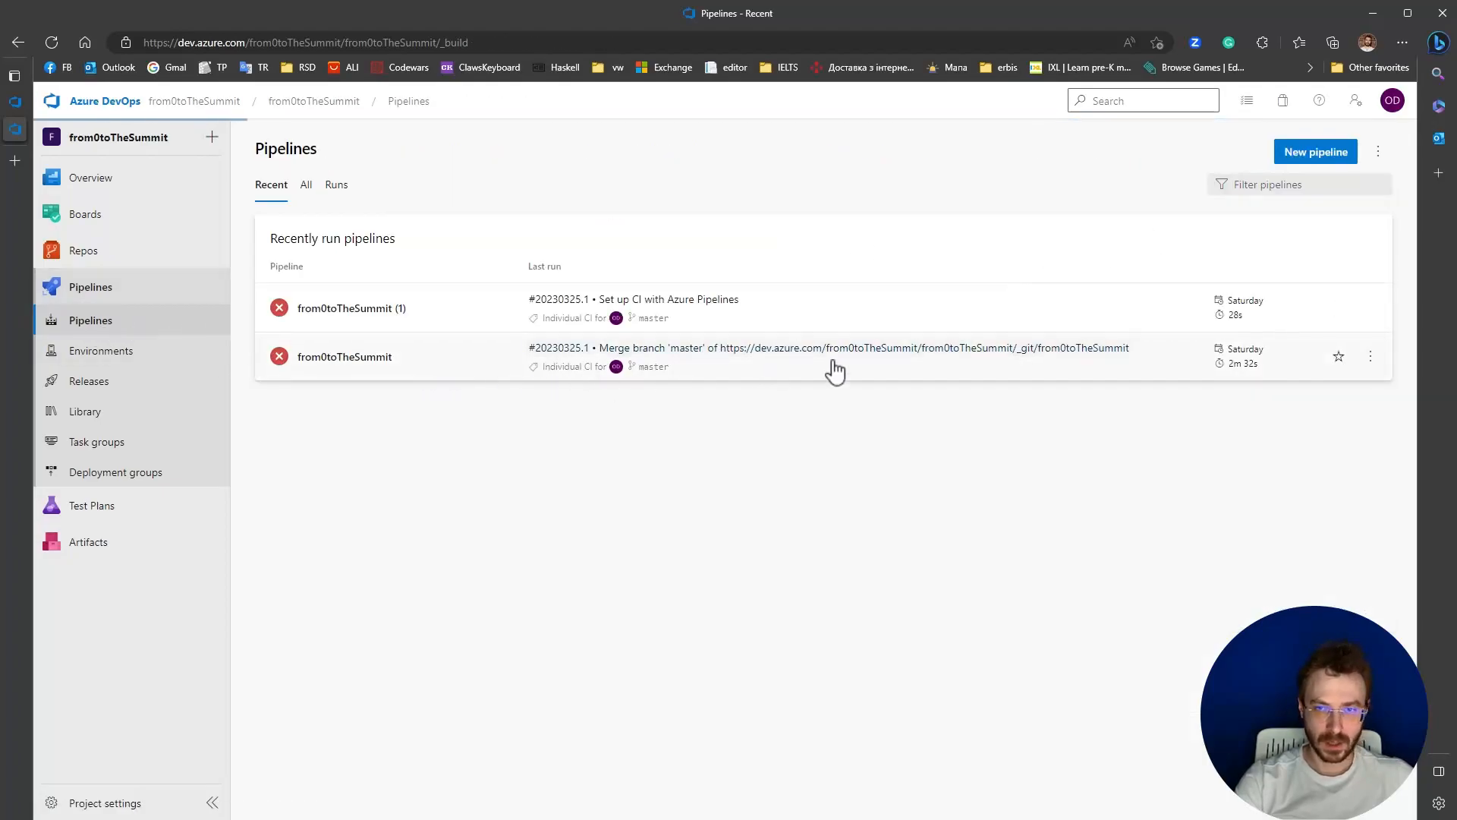
click(767, 372)
click(1251, 152)
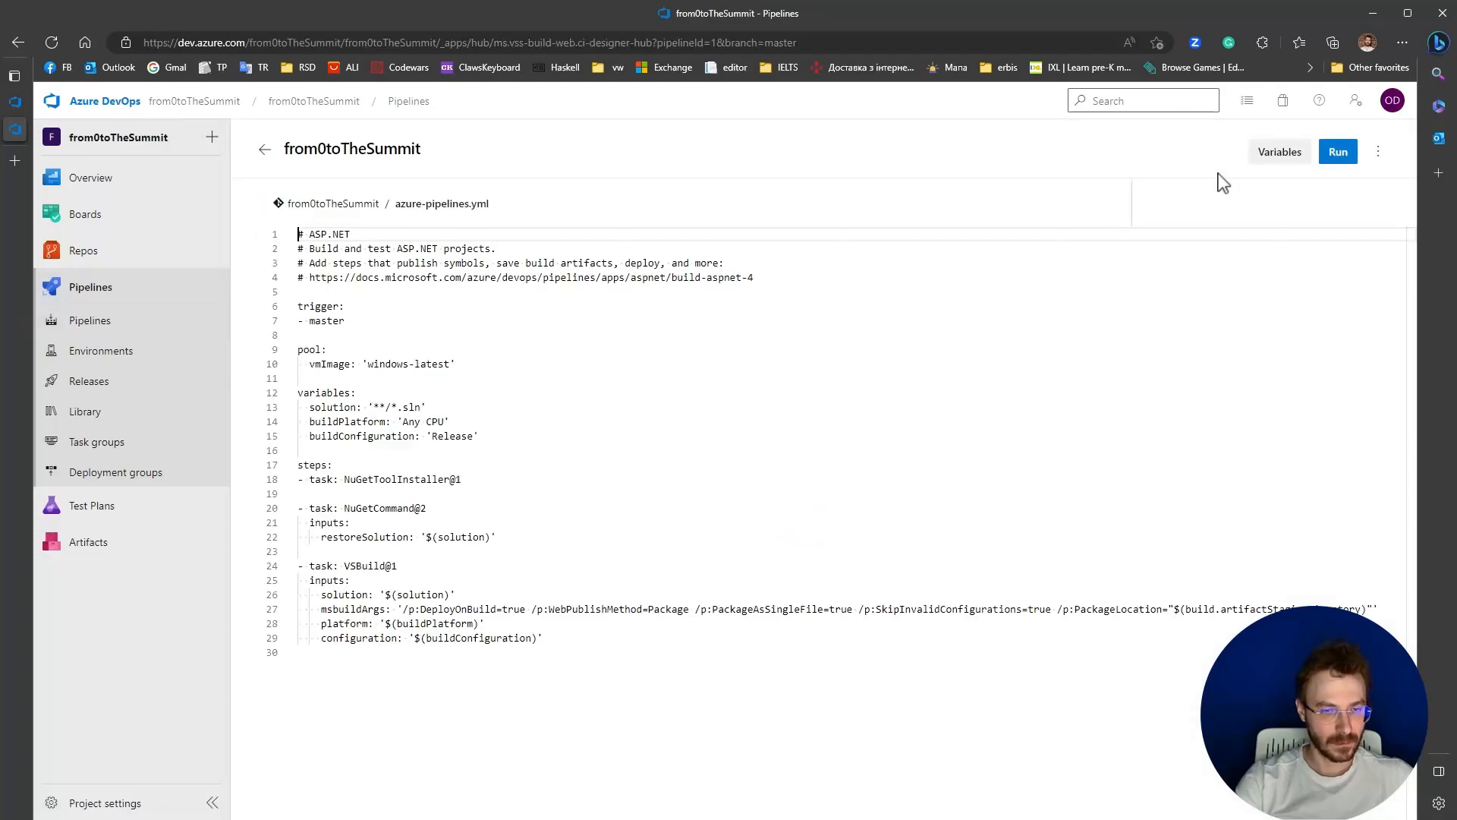
click(902, 654)
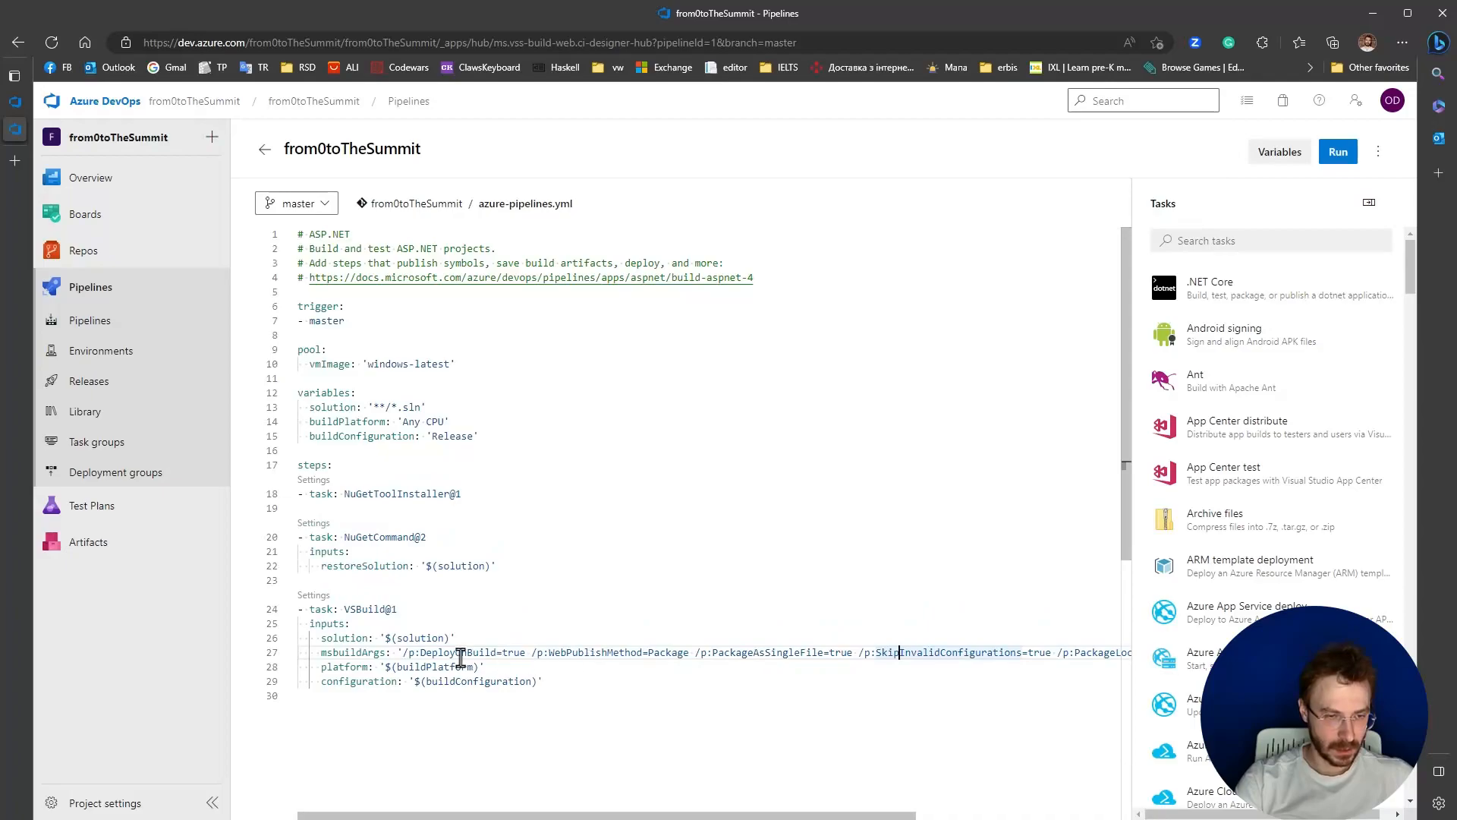
drag(423, 654, 818, 656)
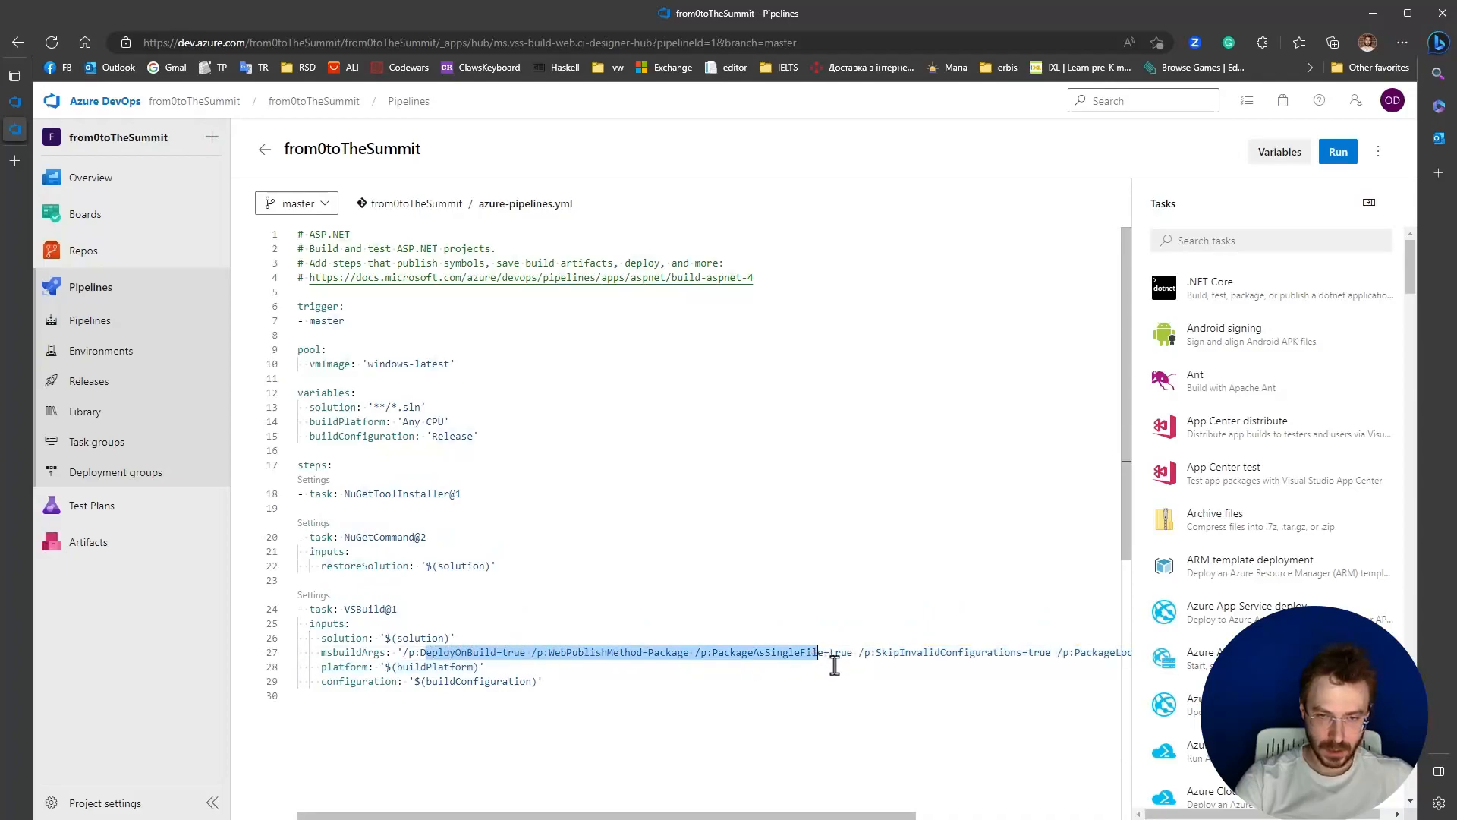
drag(727, 815, 936, 817)
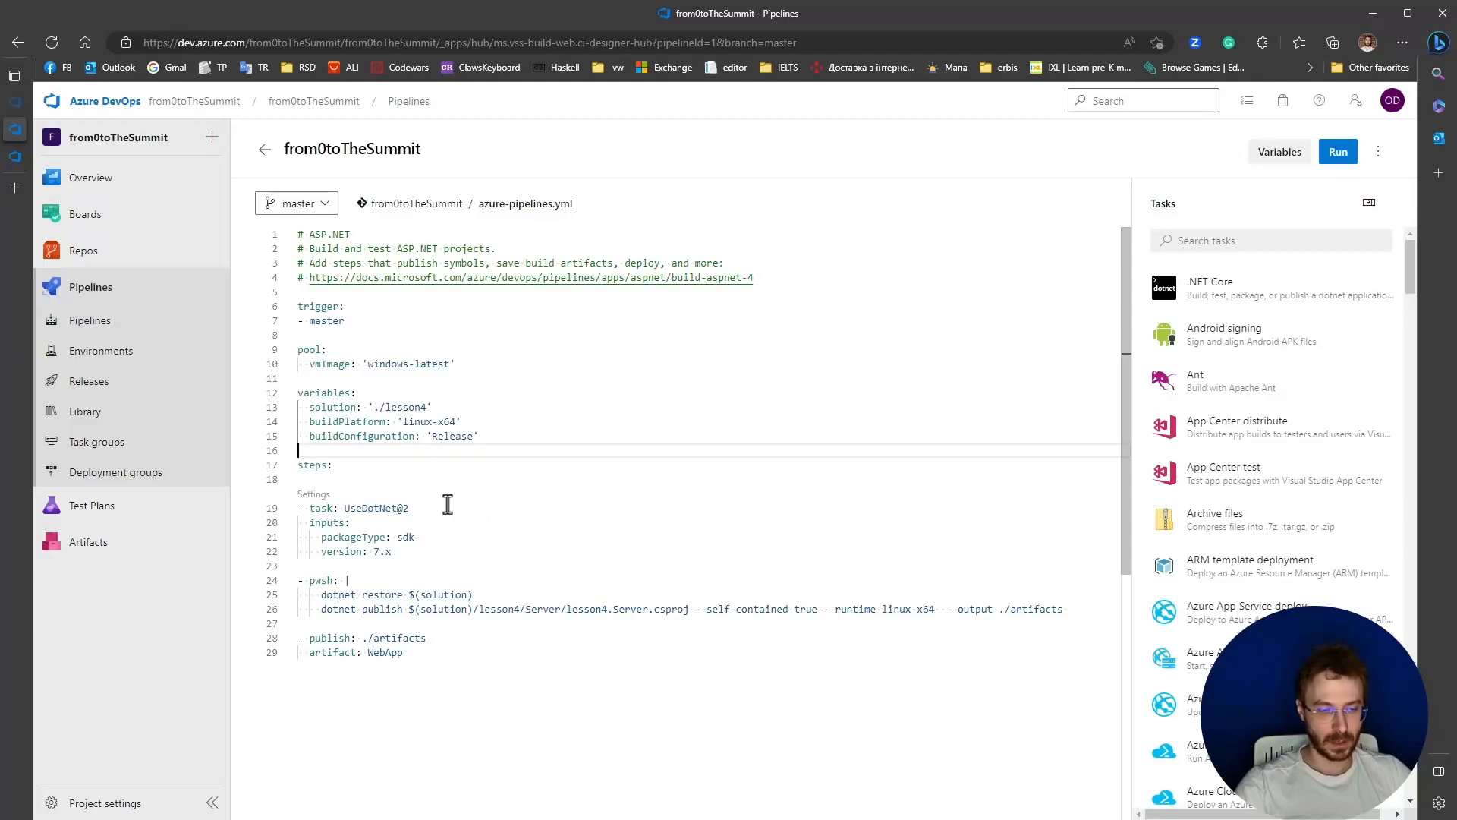
- Review the YAML steps: the UseDotNet@2 task and its version, the pwsh dotnet restore and publish commands, and the artifacts publishing
scroll(407, 510, down, 1)
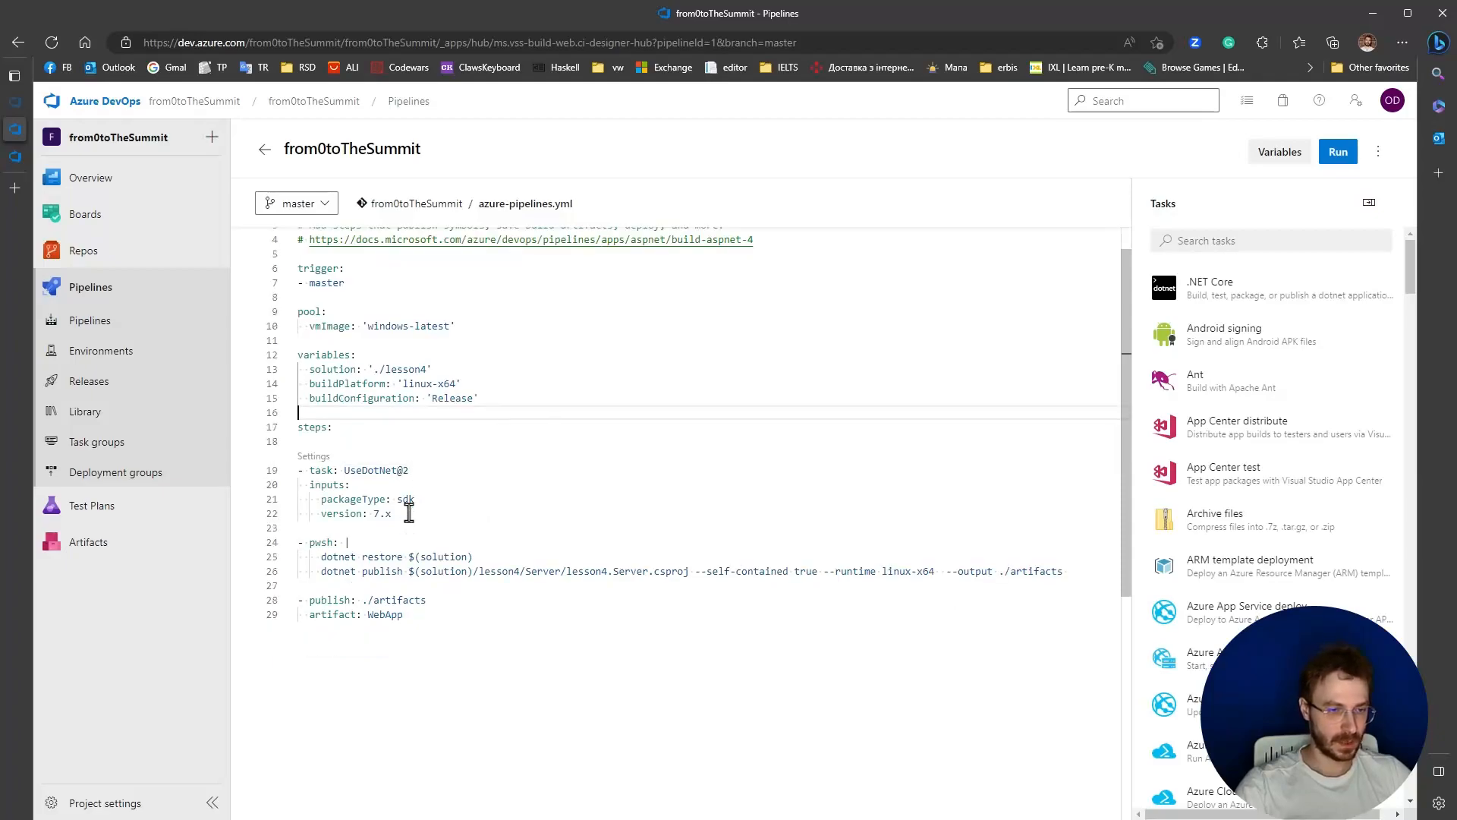
drag(344, 471, 411, 472)
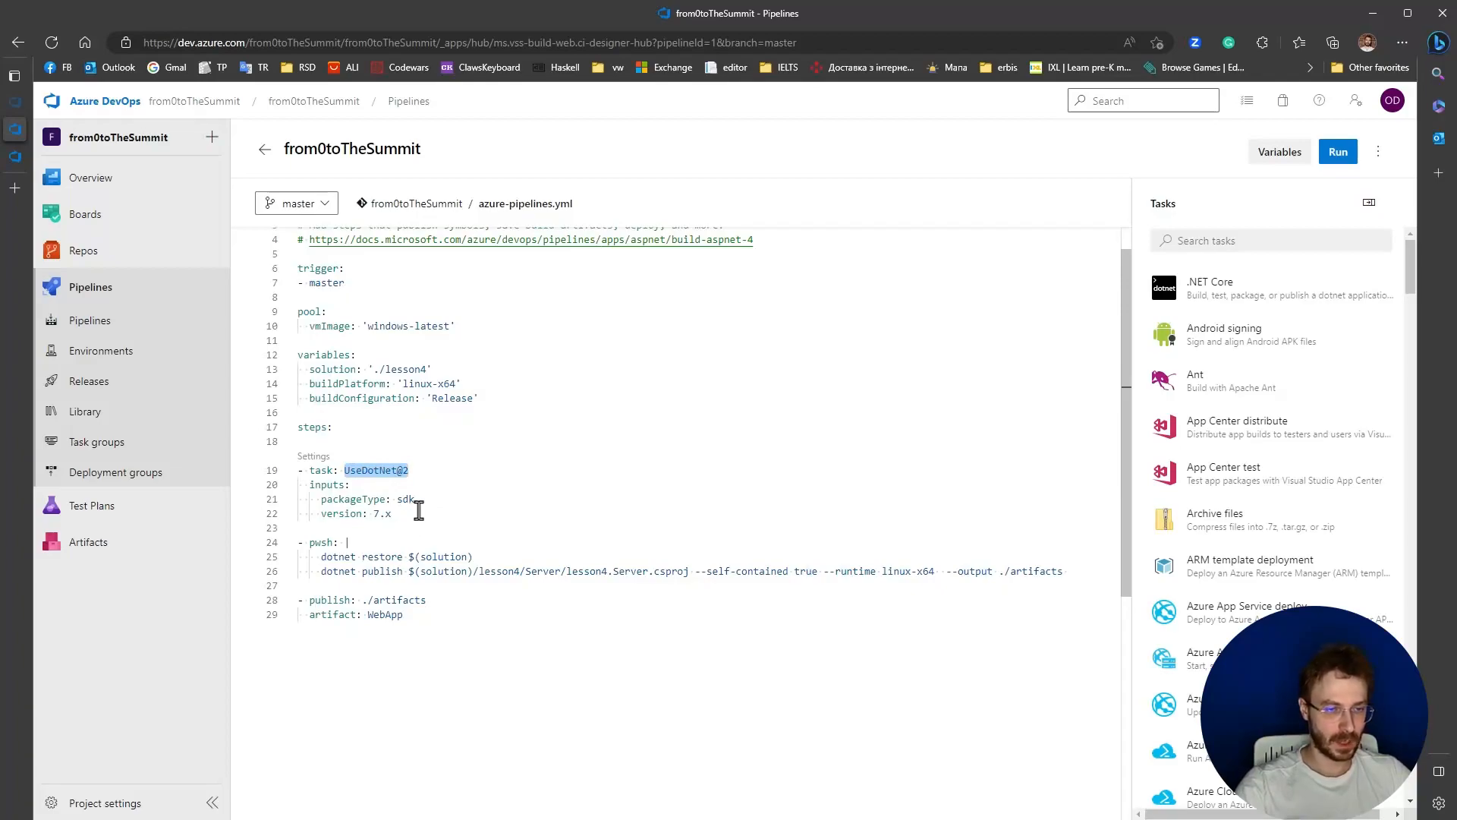
drag(381, 517, 369, 515)
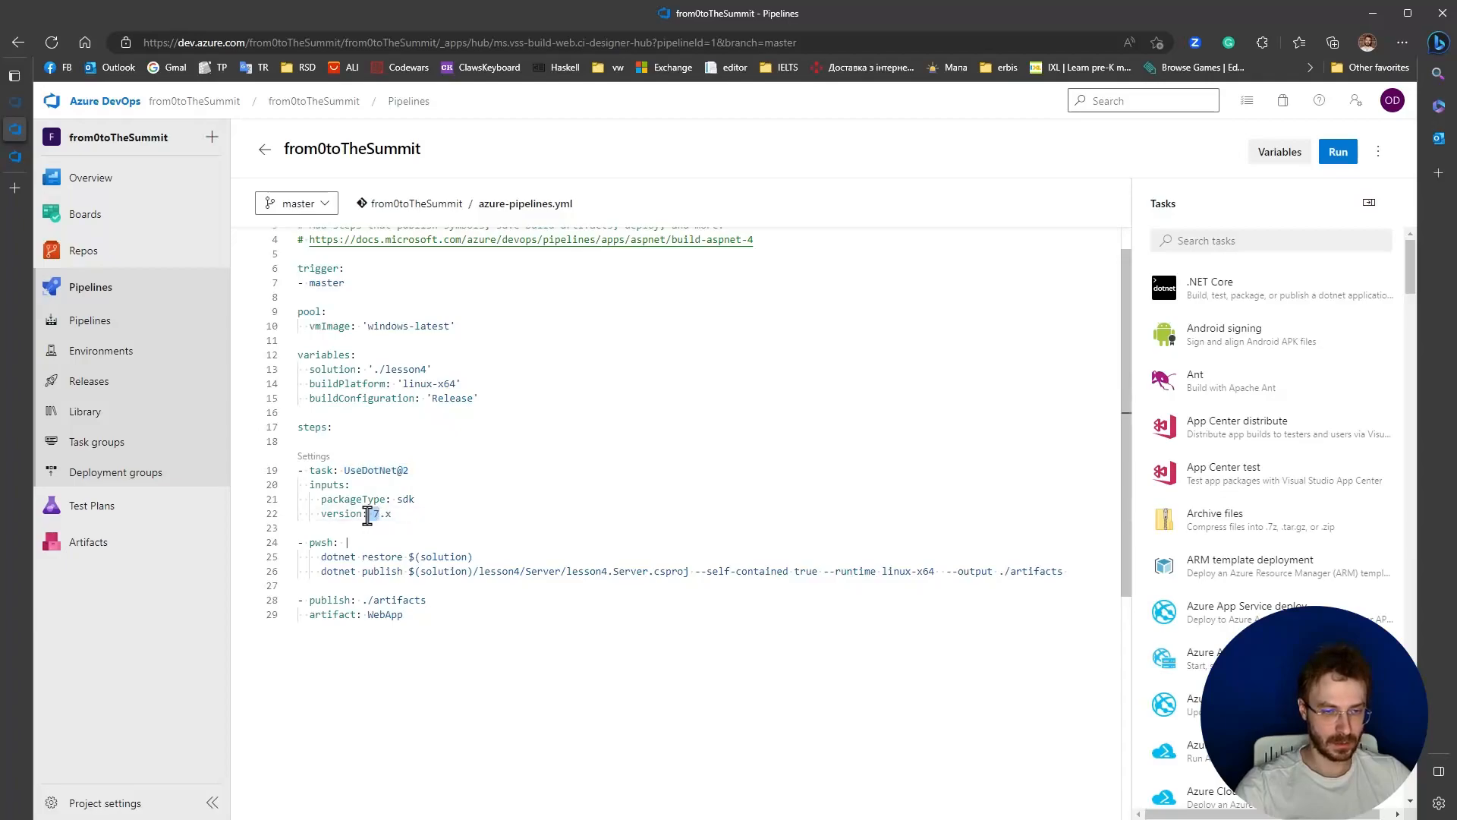
scroll(408, 535, down, 1)
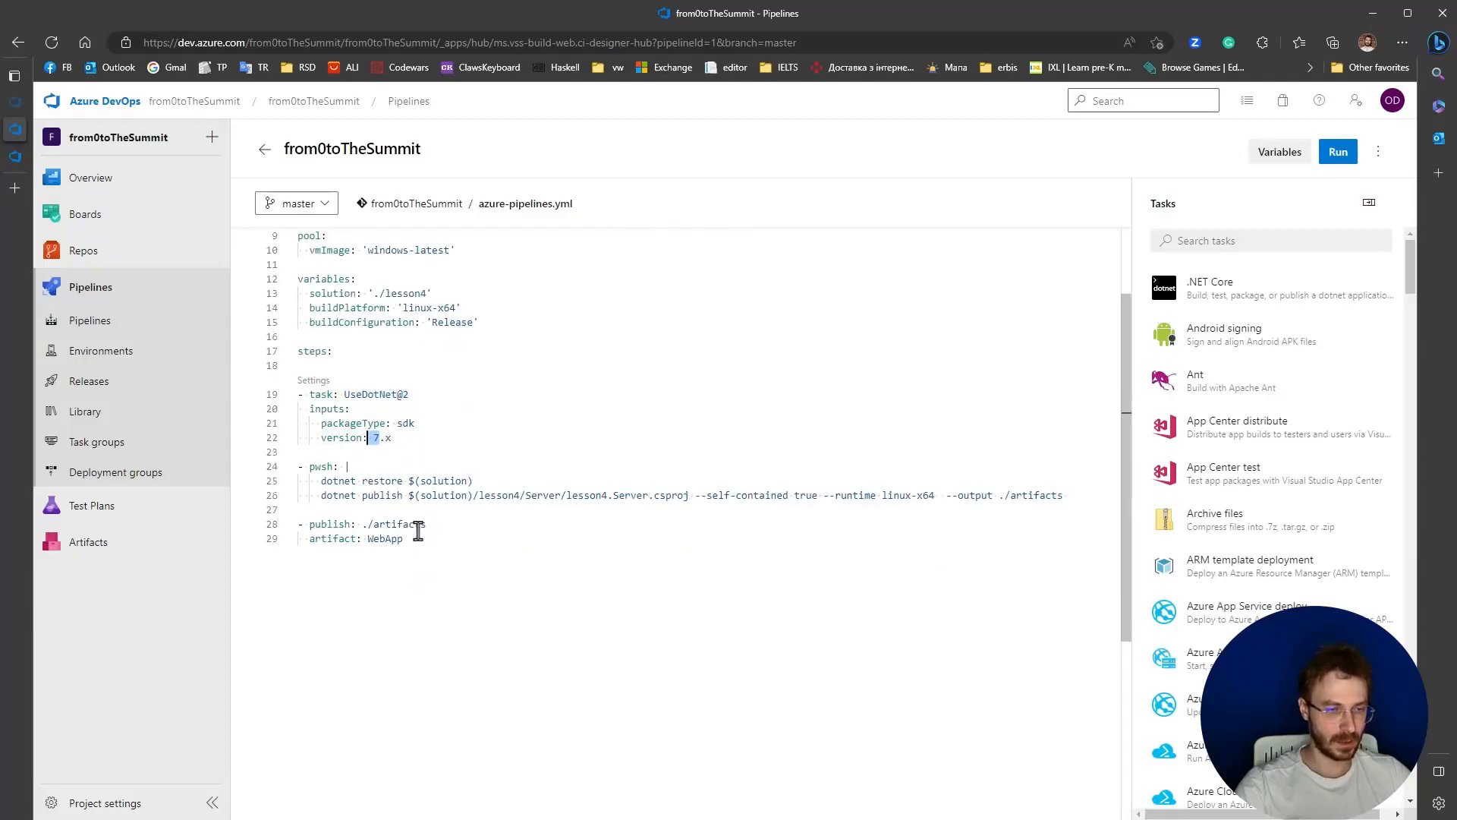
drag(311, 470, 337, 470)
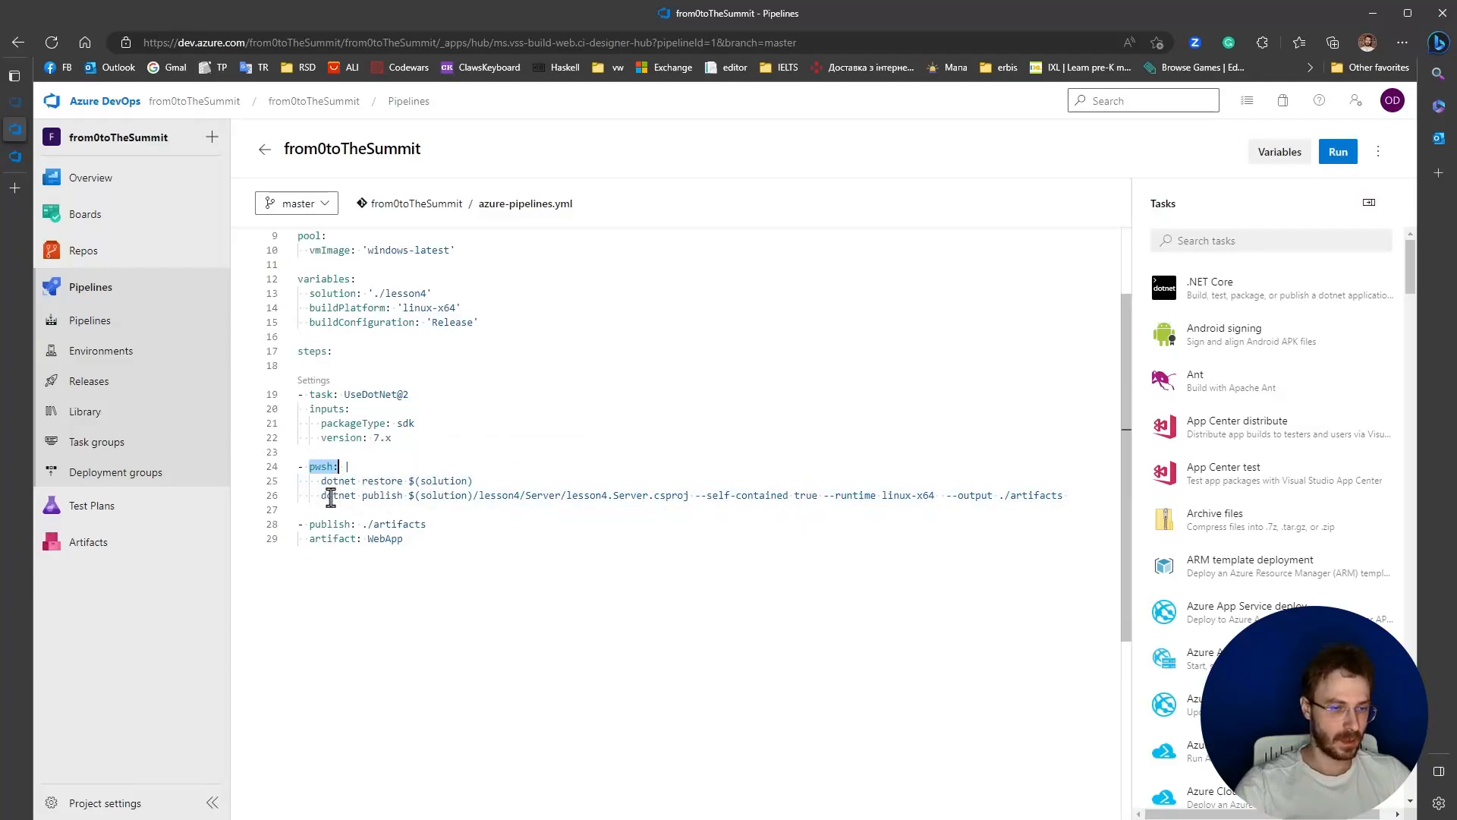
drag(1075, 496, 318, 497)
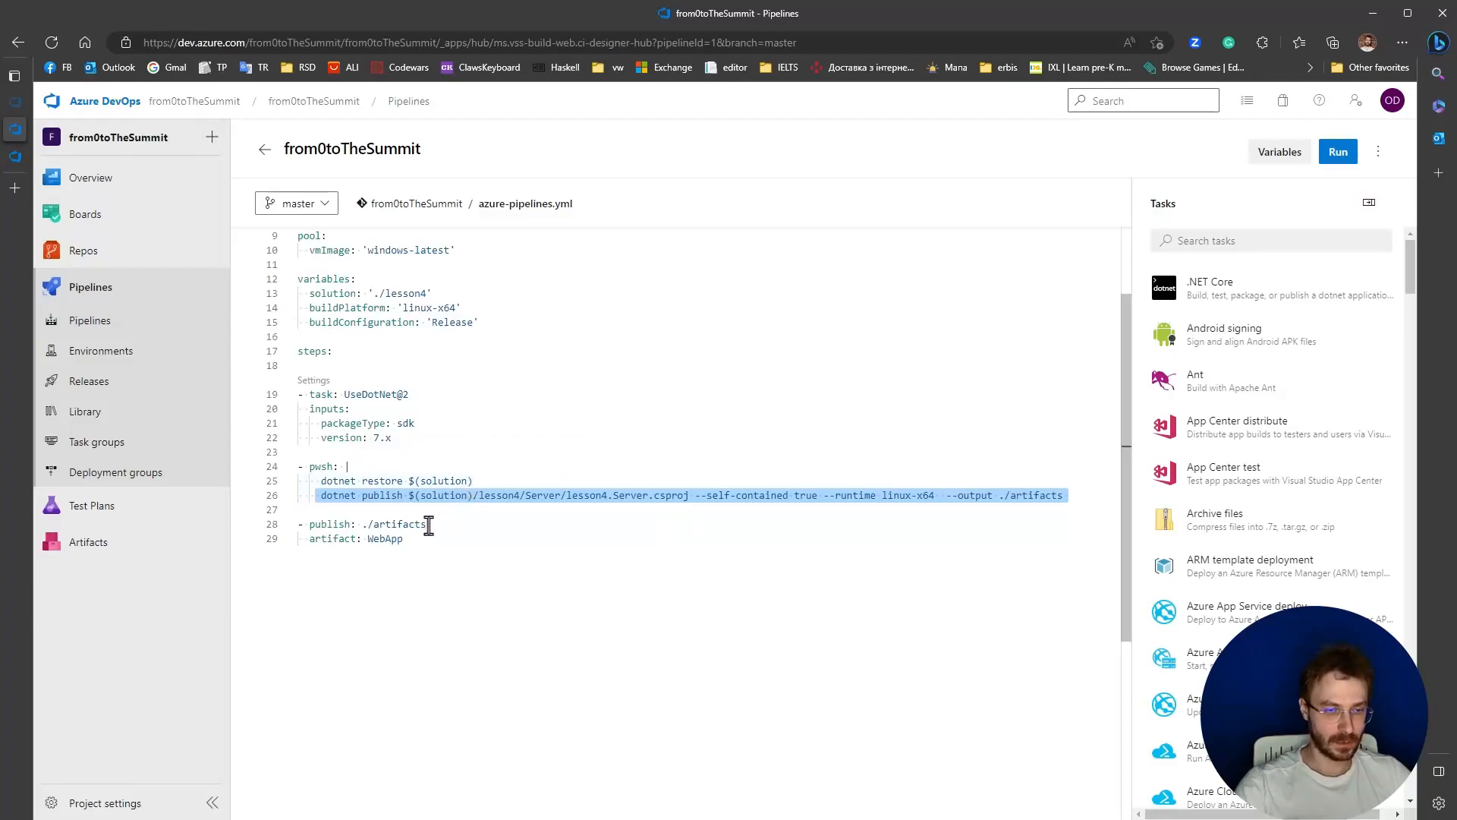
click(427, 524)
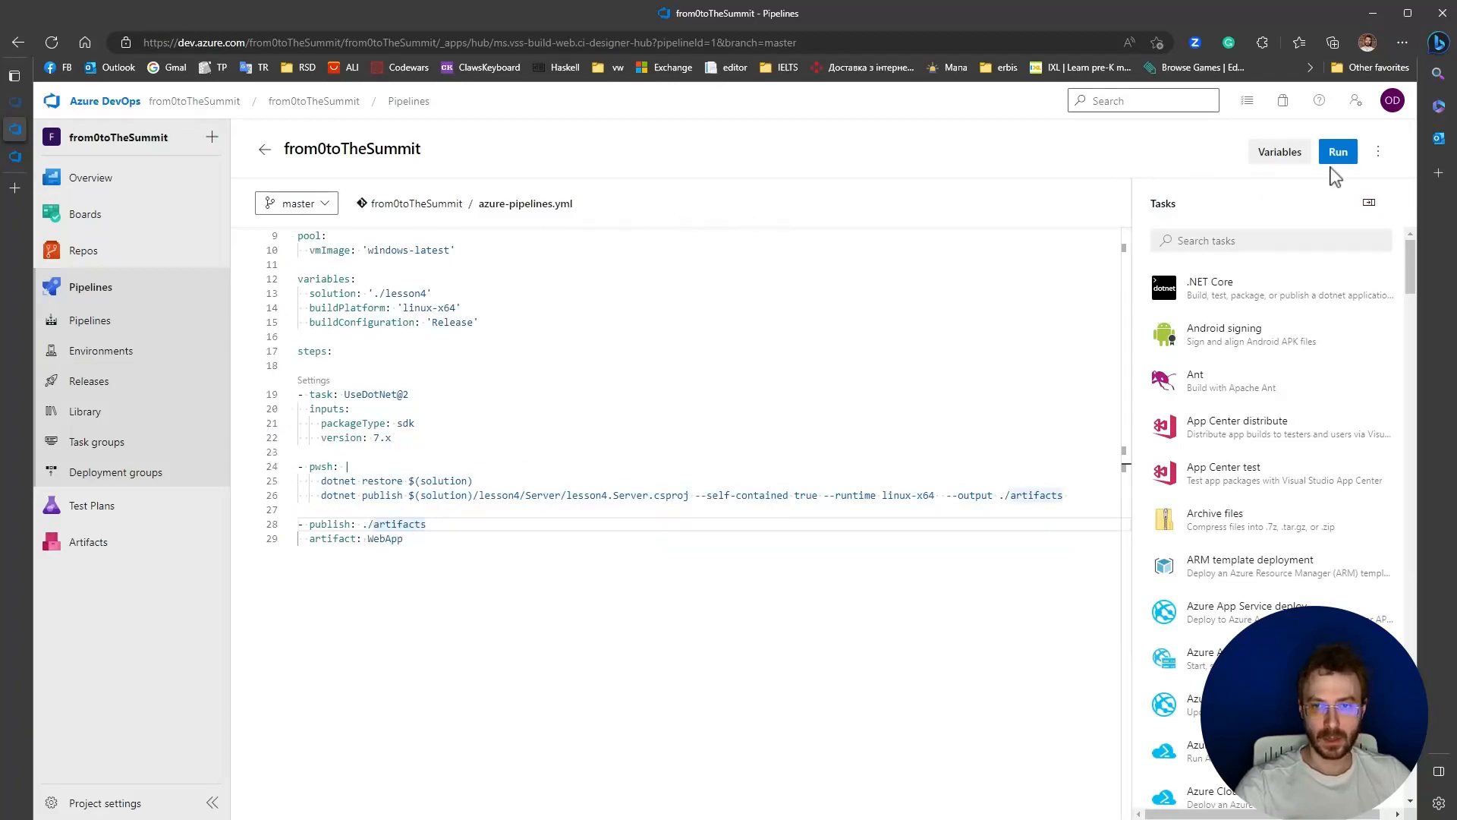
- Open the job details of run #20230328.14 of the from0toTheSummit pipeline
click(119, 325)
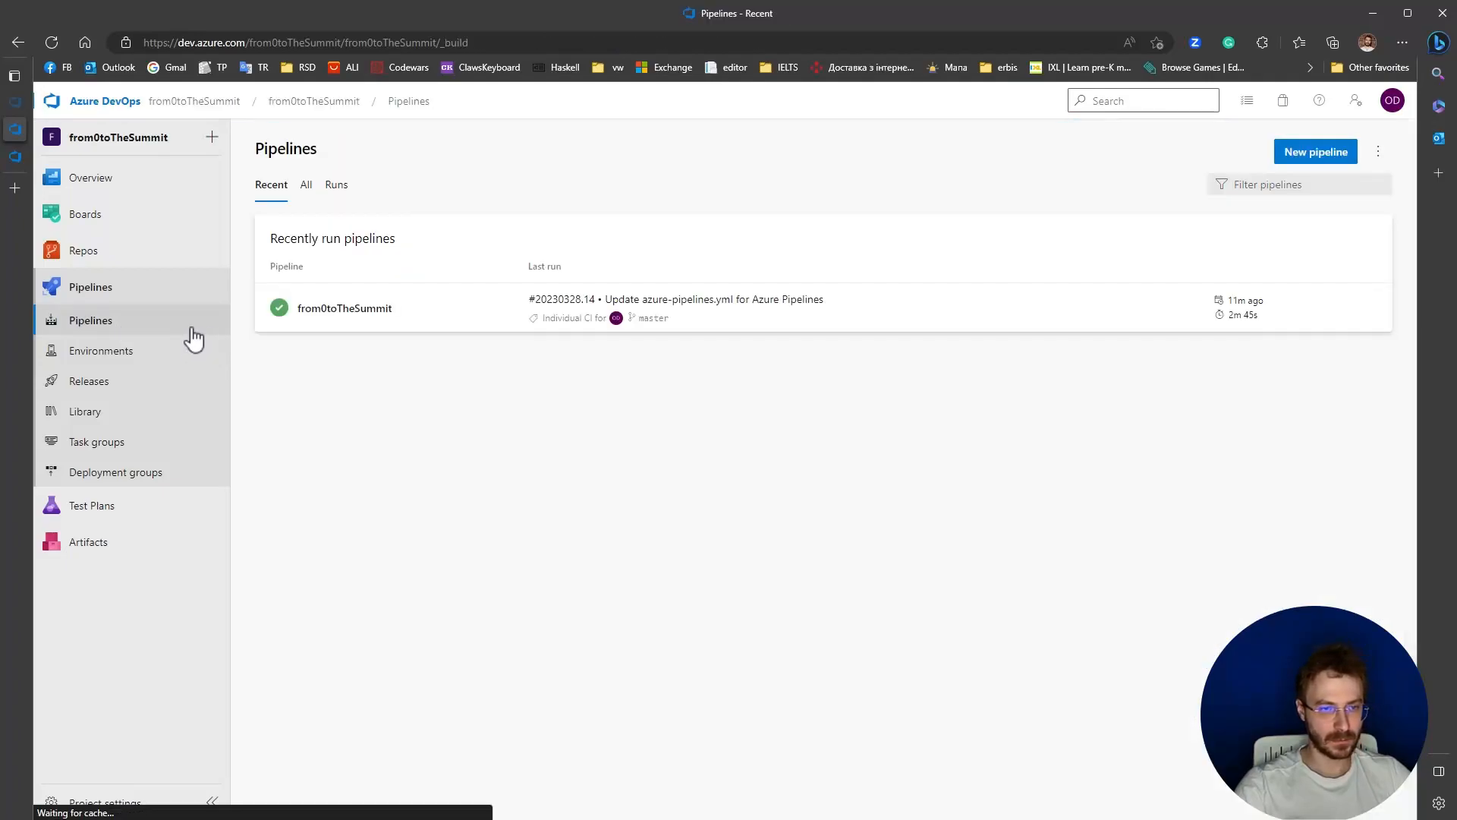
click(380, 328)
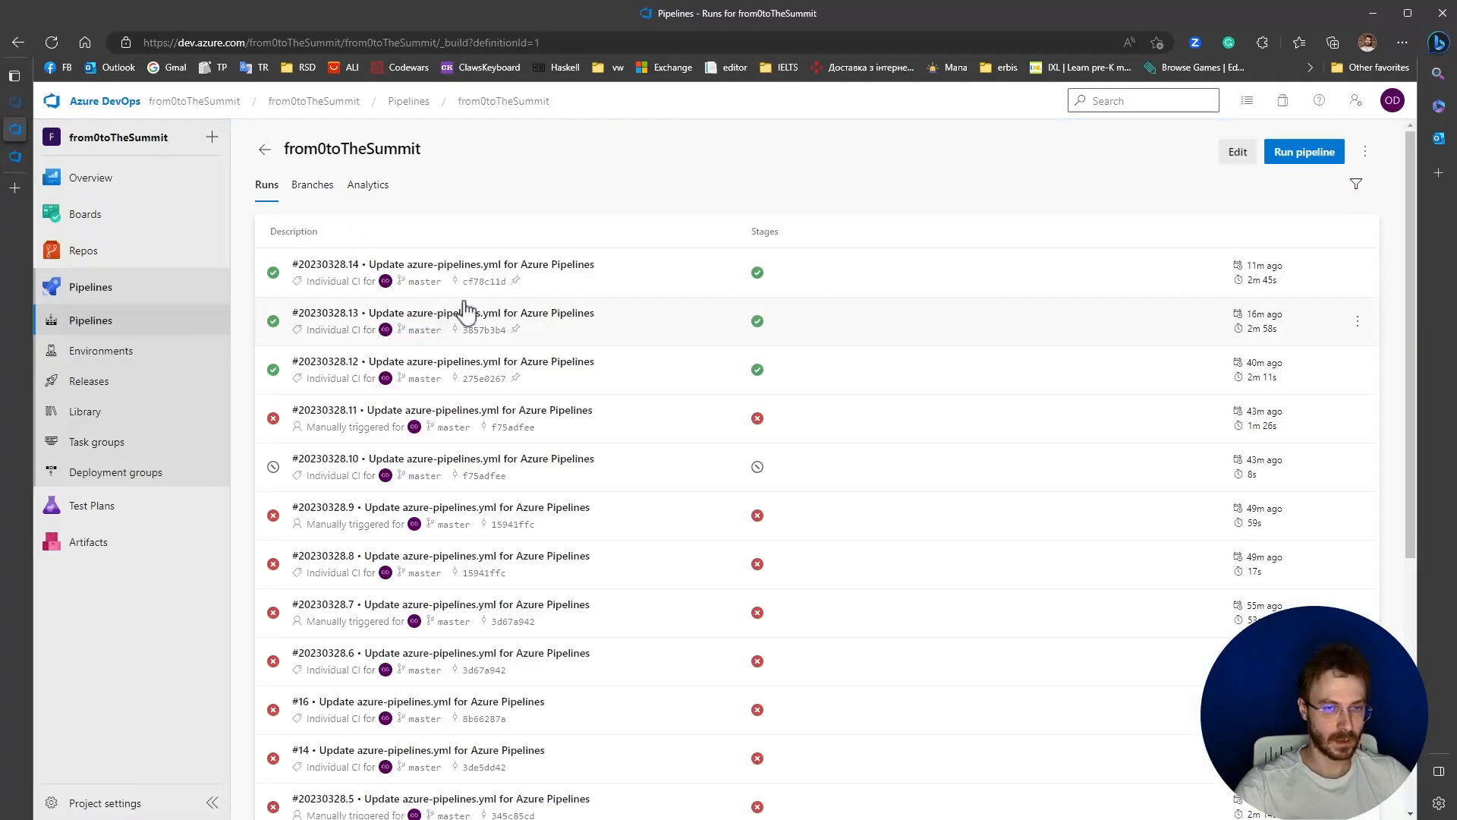
click(600, 299)
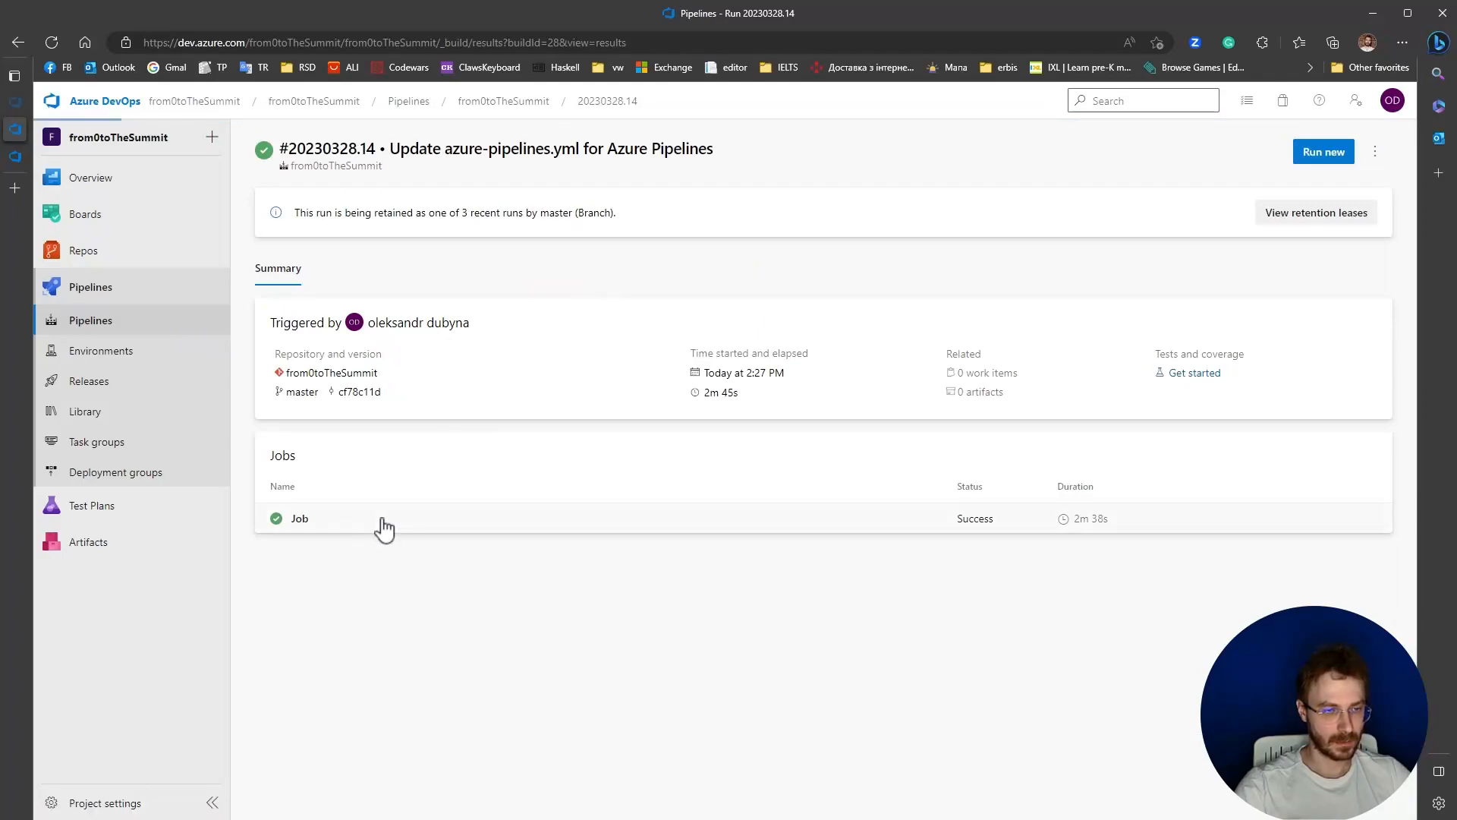
click(381, 519)
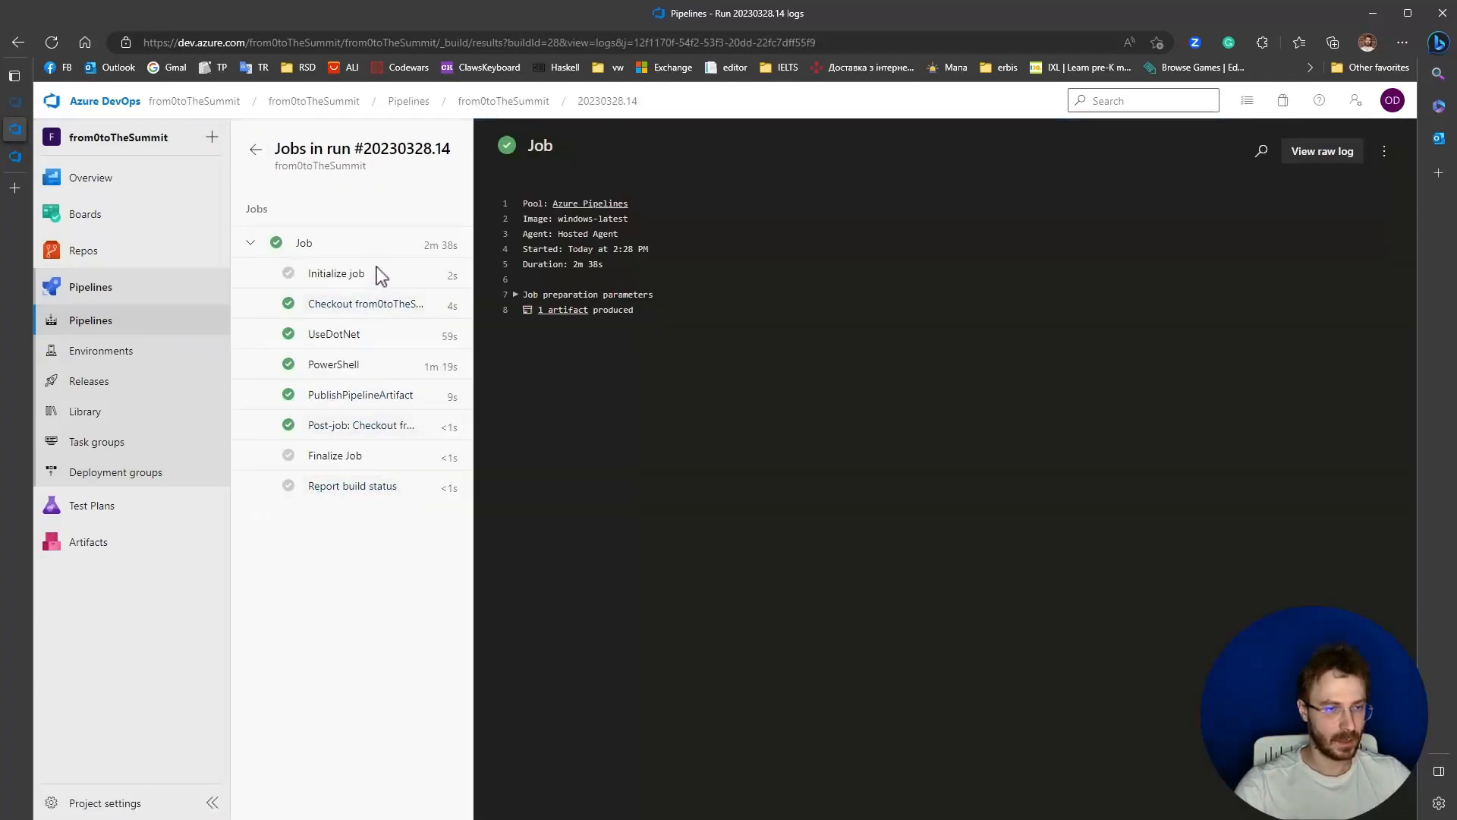
- Read the job's UseDotNet, PowerShell and PublishPipelineArtifact logs, checking the SDK to install, the restored projects and the artifacts output path
click(386, 338)
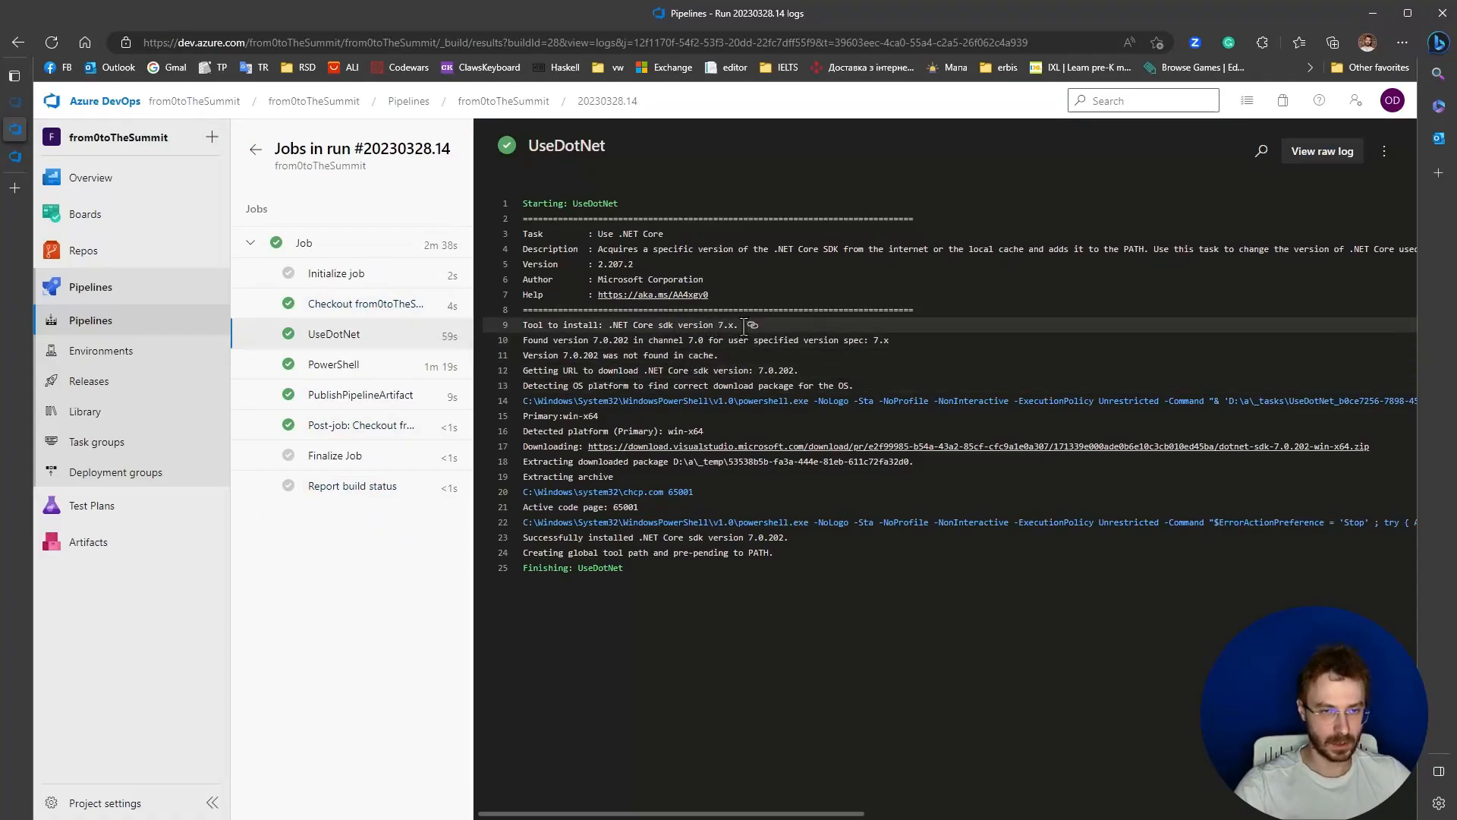
triple_click(538, 327)
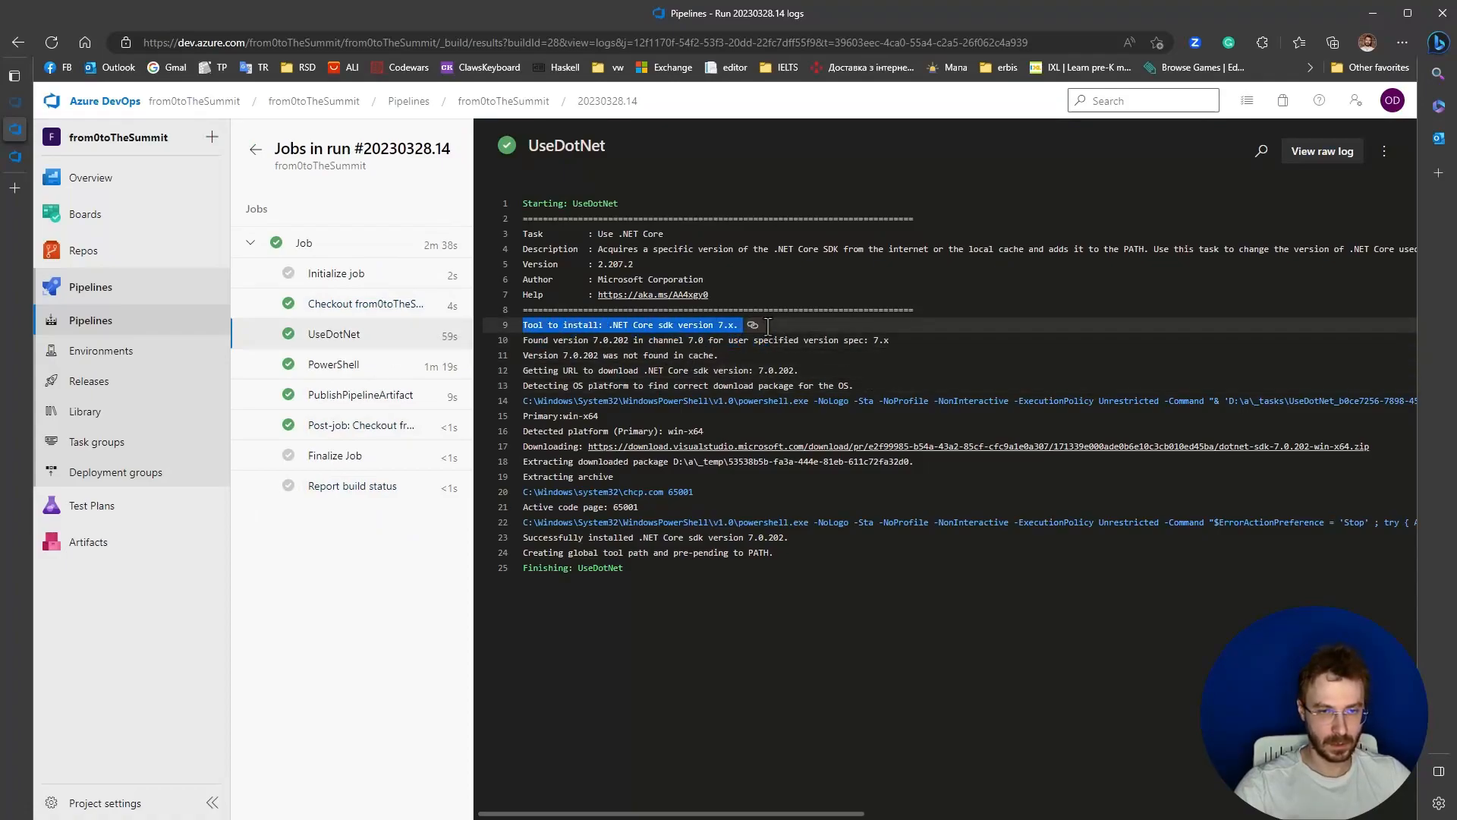
click(377, 364)
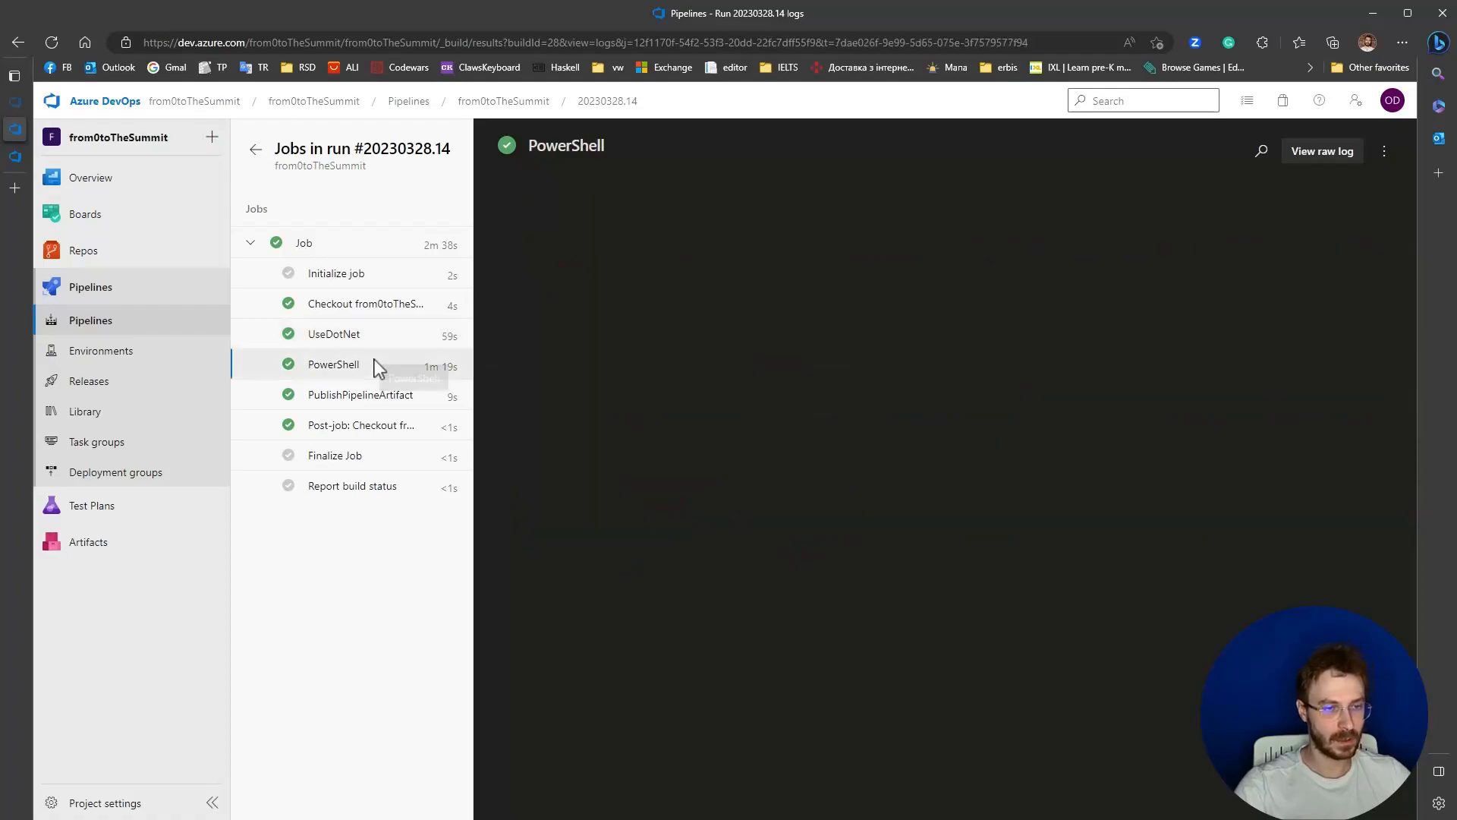
scroll(715, 388, down, 3)
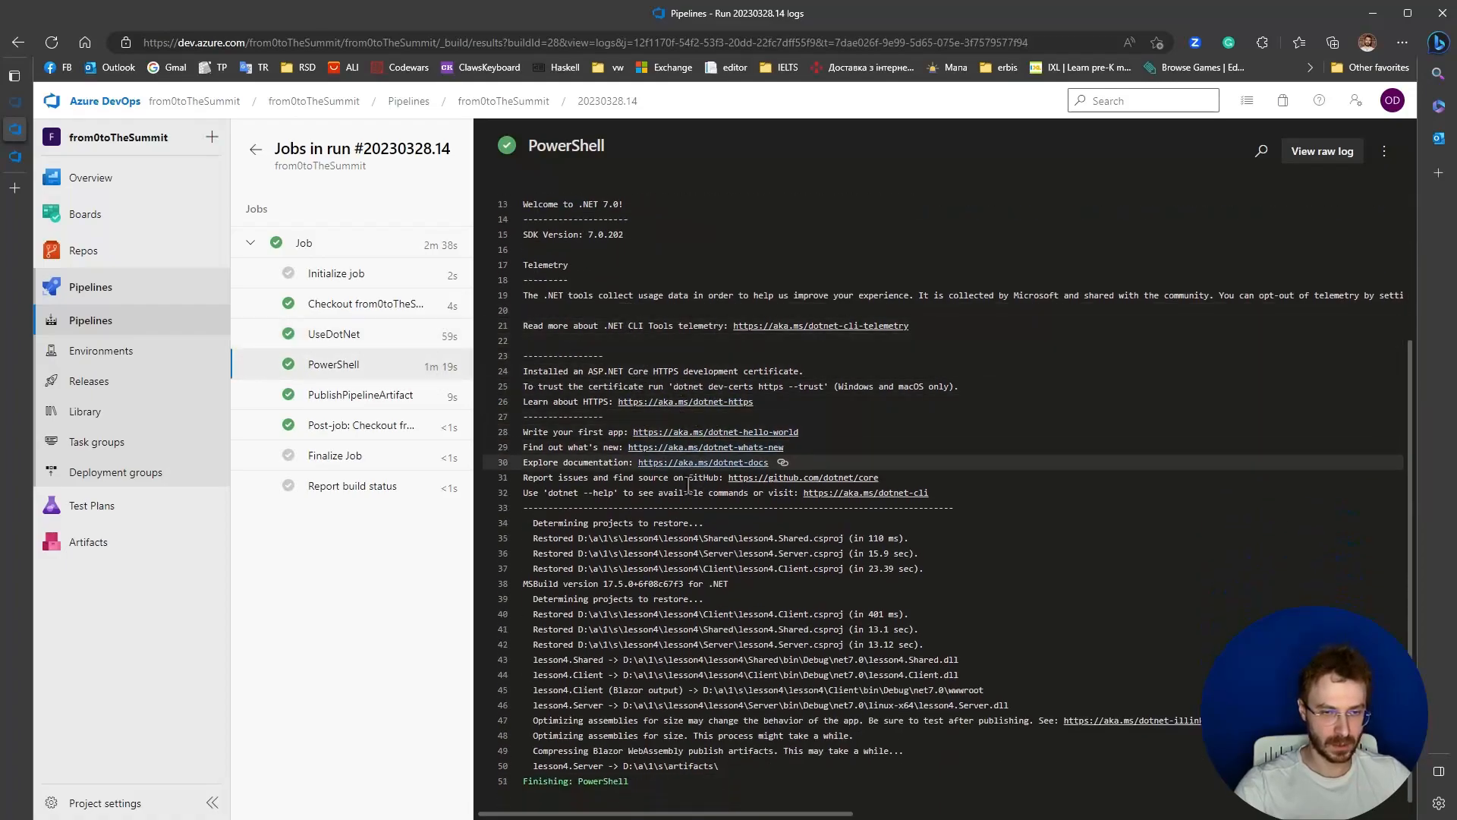
drag(533, 553, 587, 554)
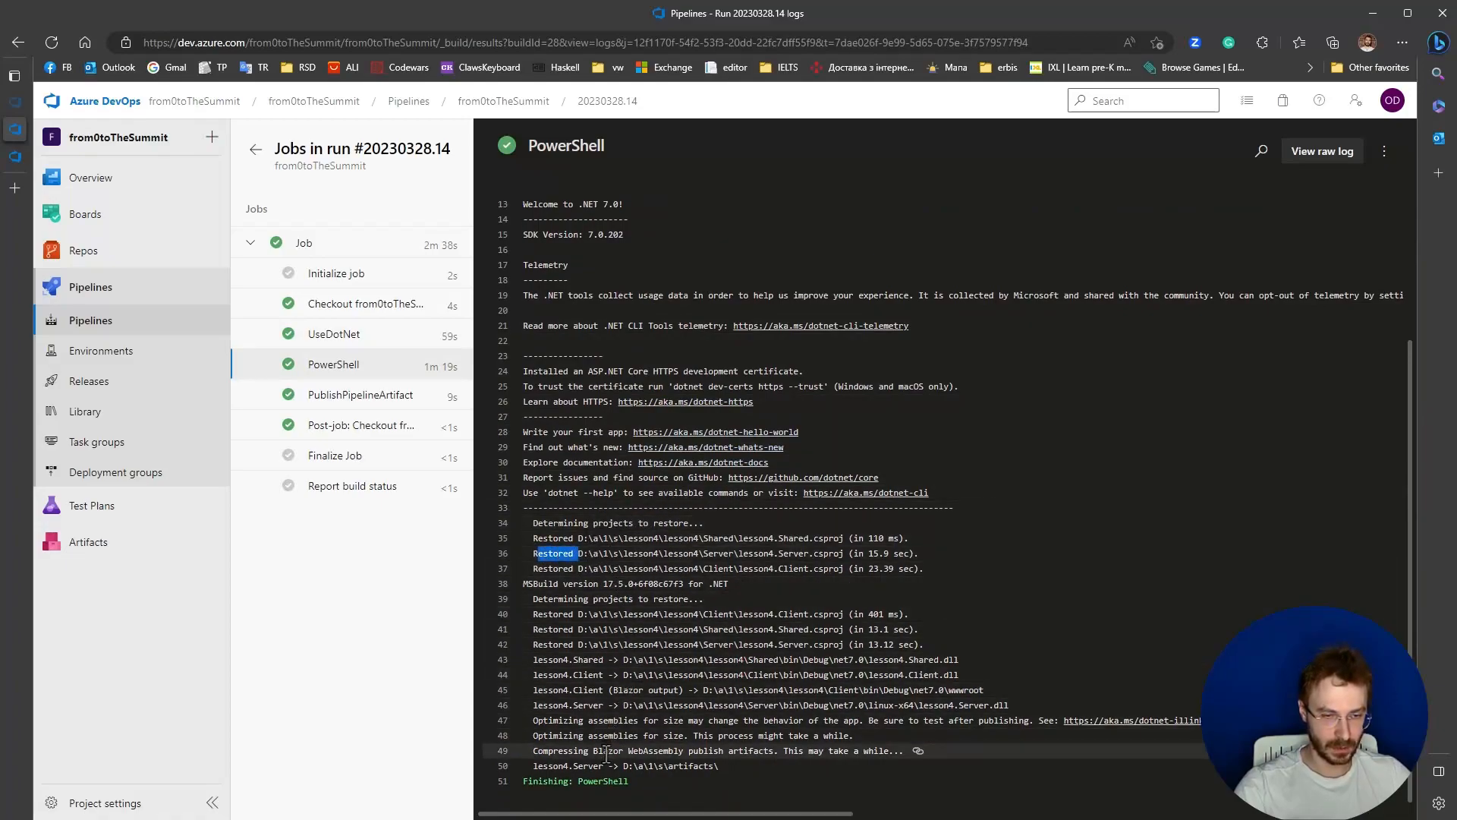
drag(725, 766, 525, 768)
click(369, 397)
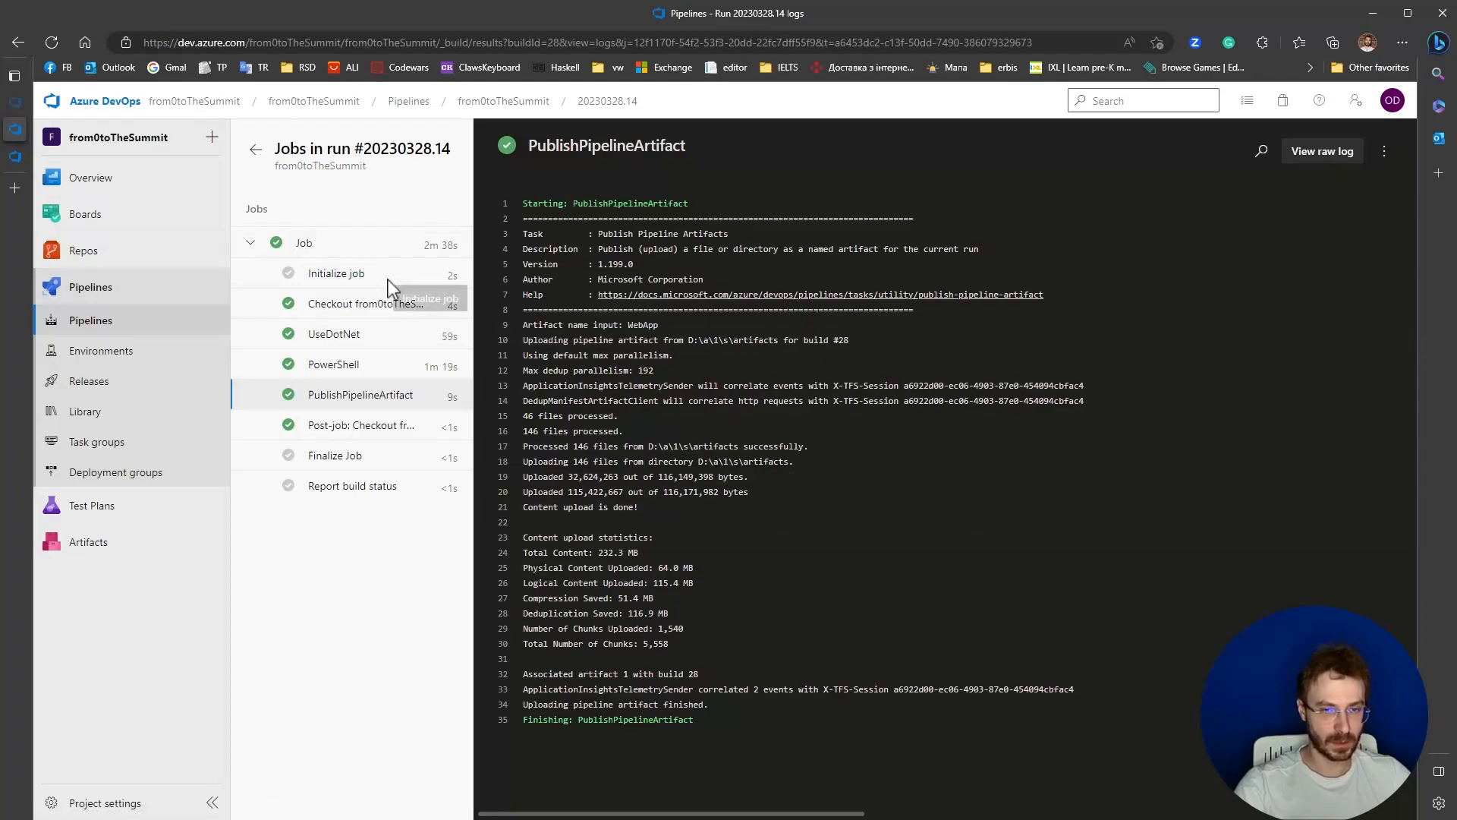
- Open the run's published artifacts, look through the contents of WebApp including wwwroot, and download the WebApp artifact
click(253, 152)
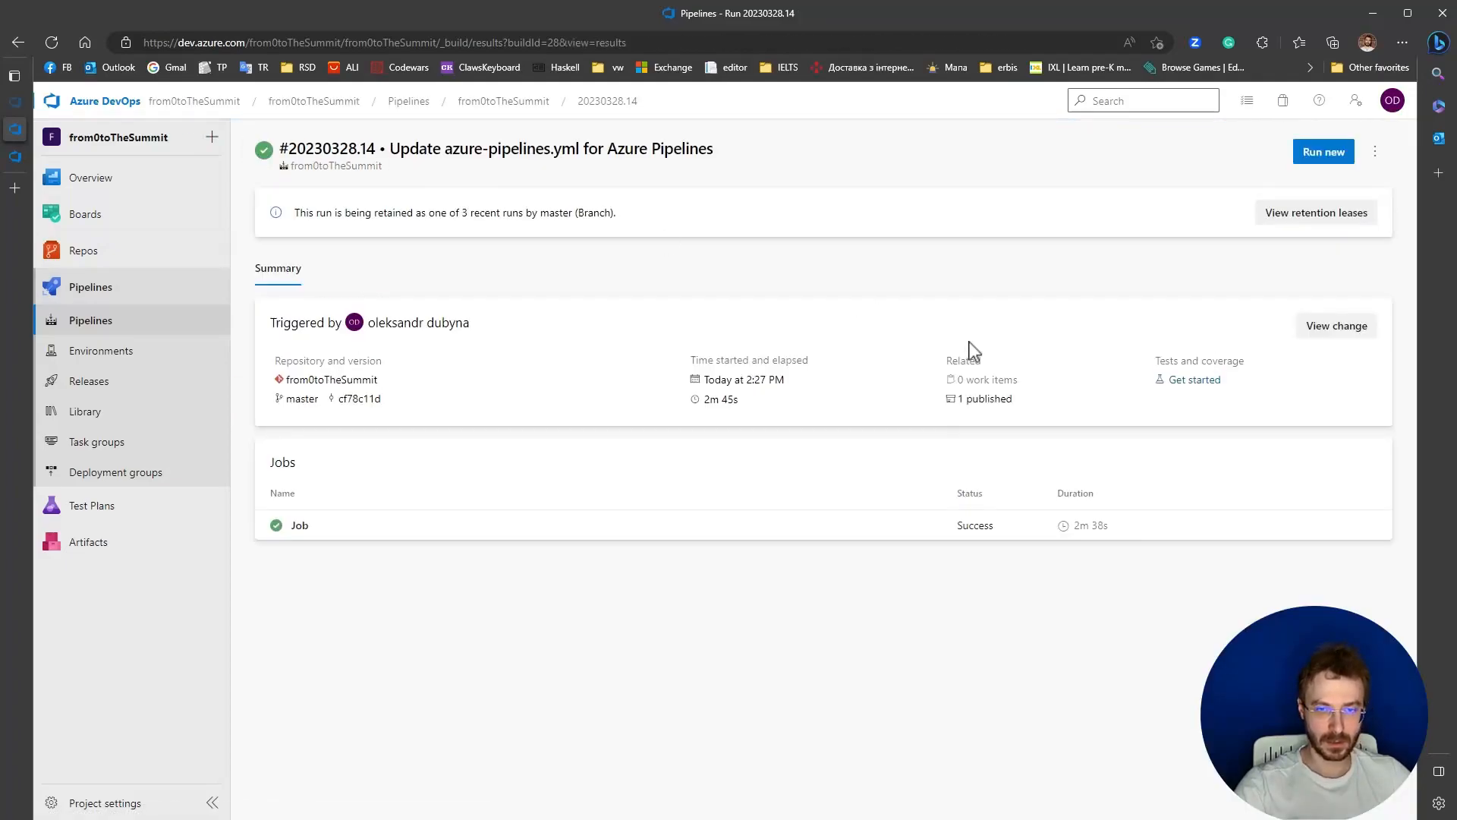
click(989, 399)
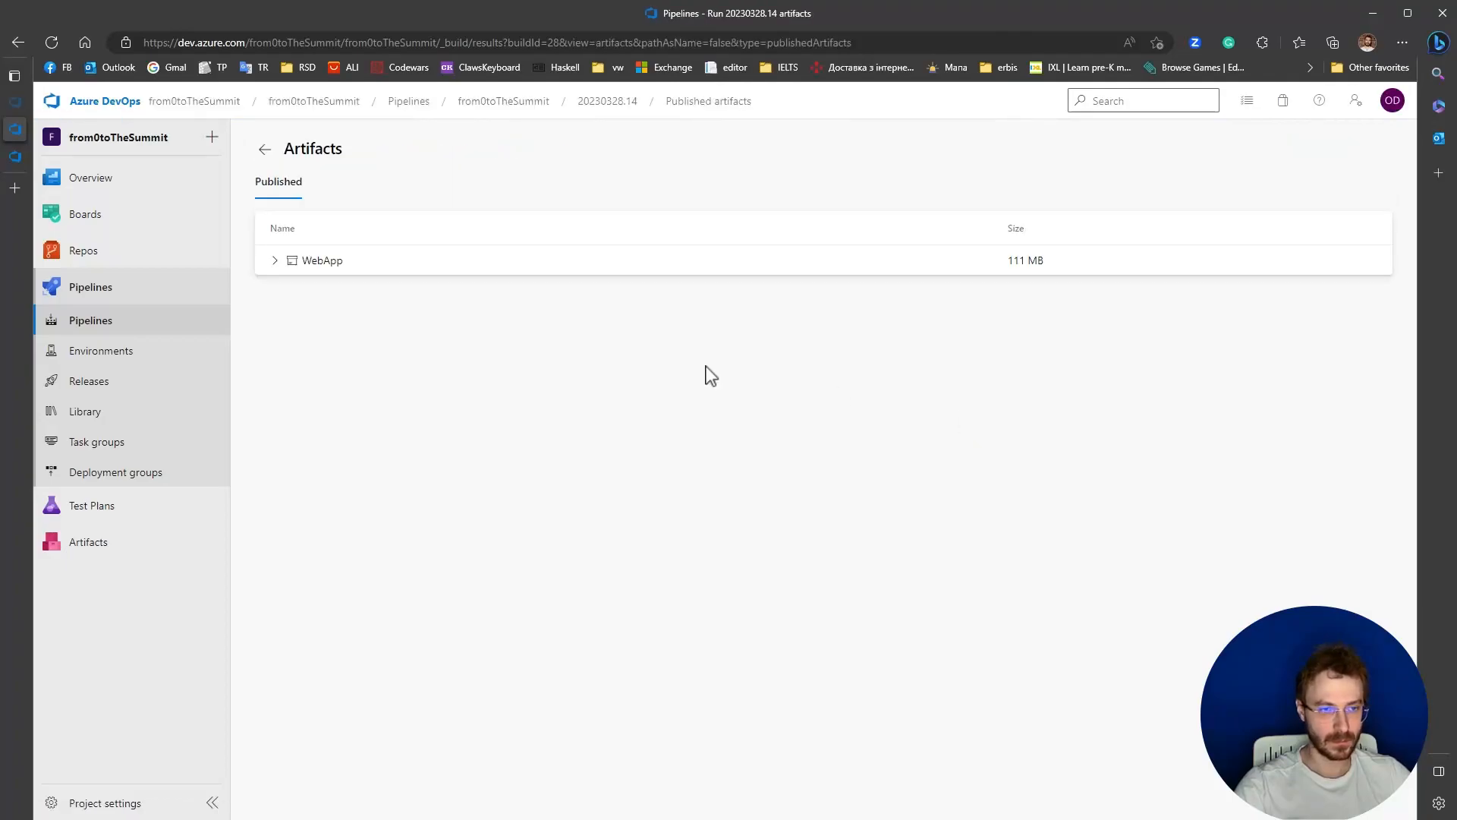
click(272, 260)
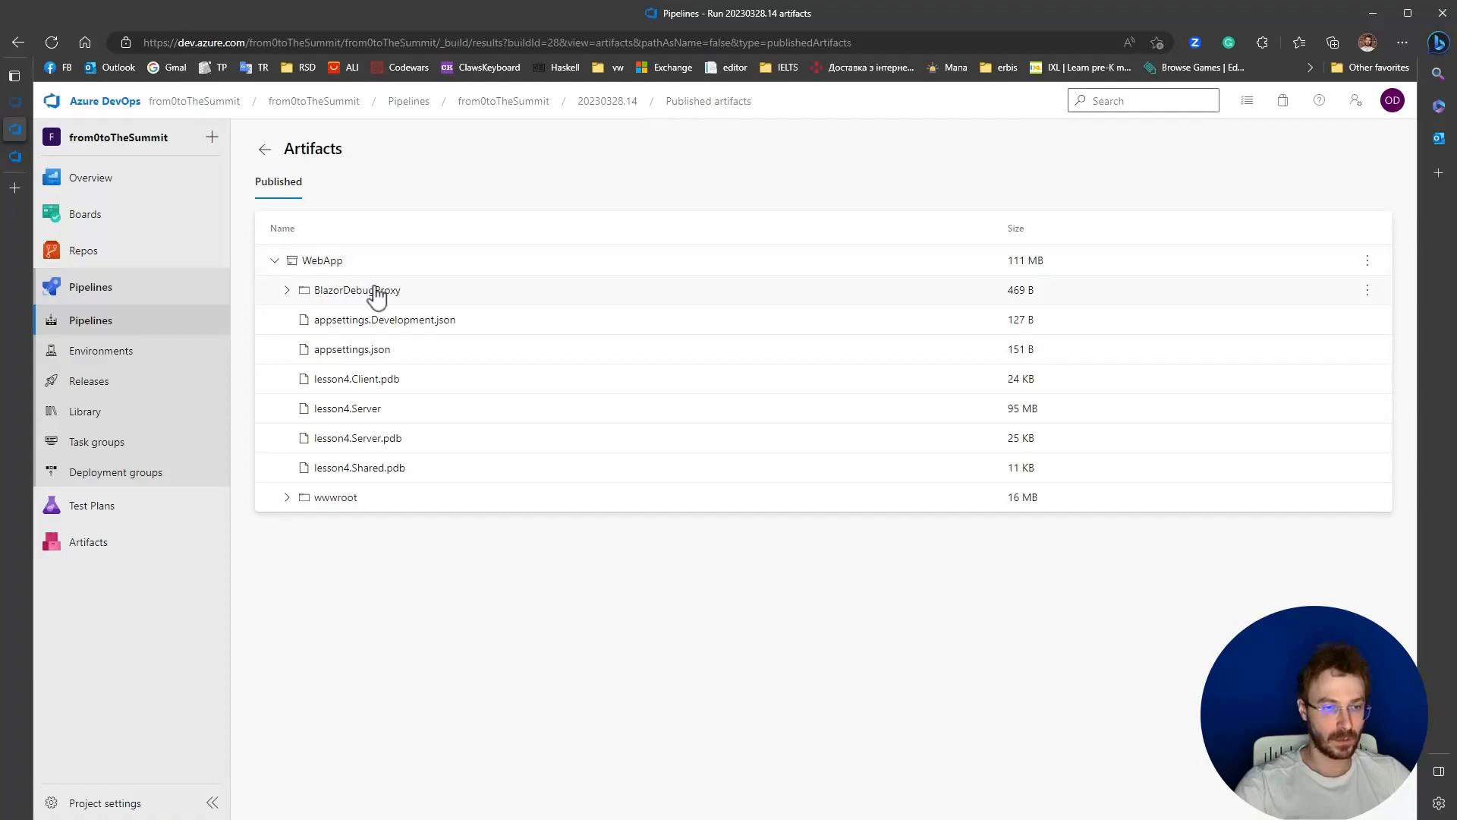
click(287, 497)
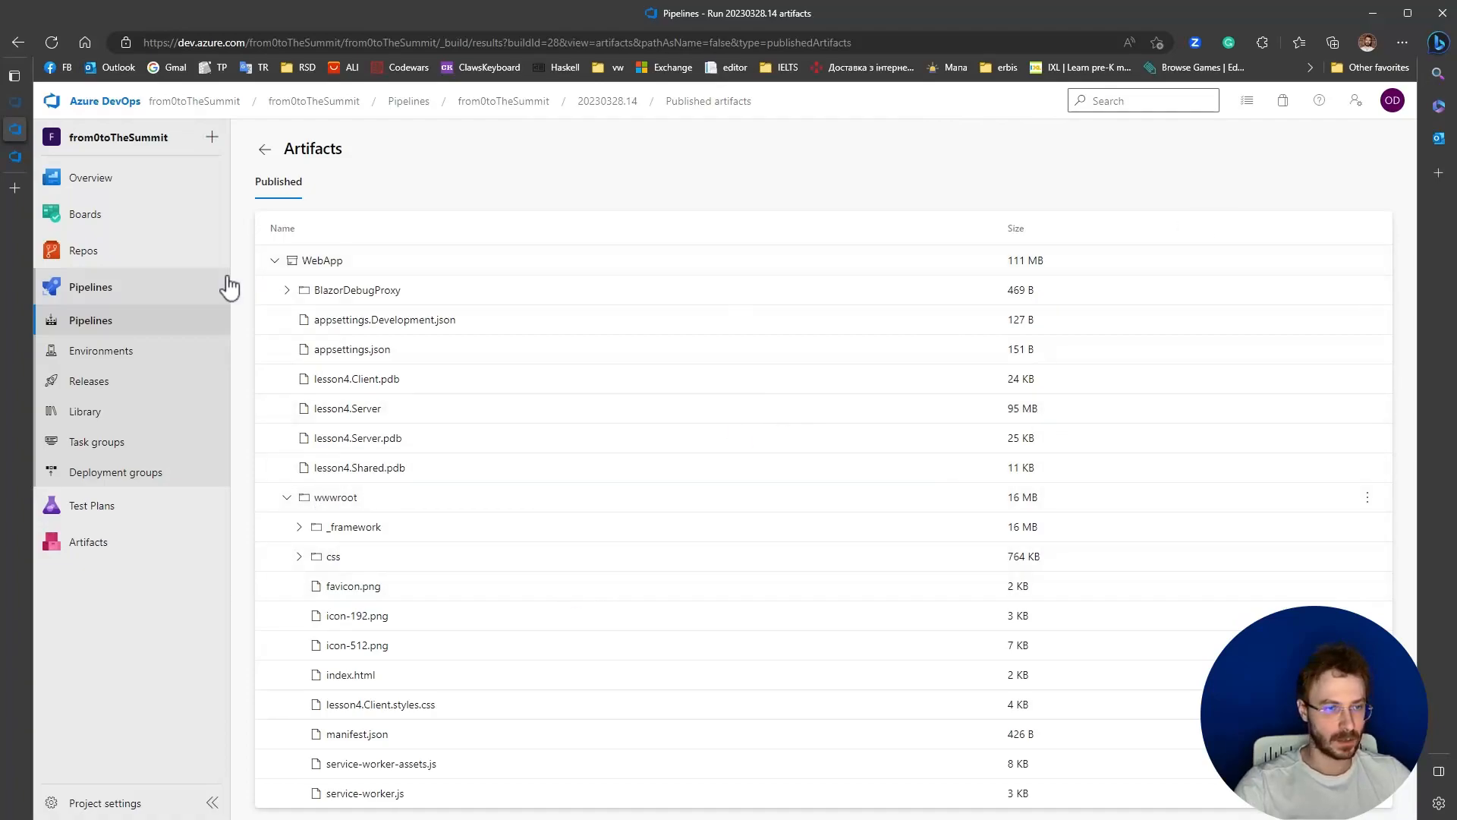
click(275, 262)
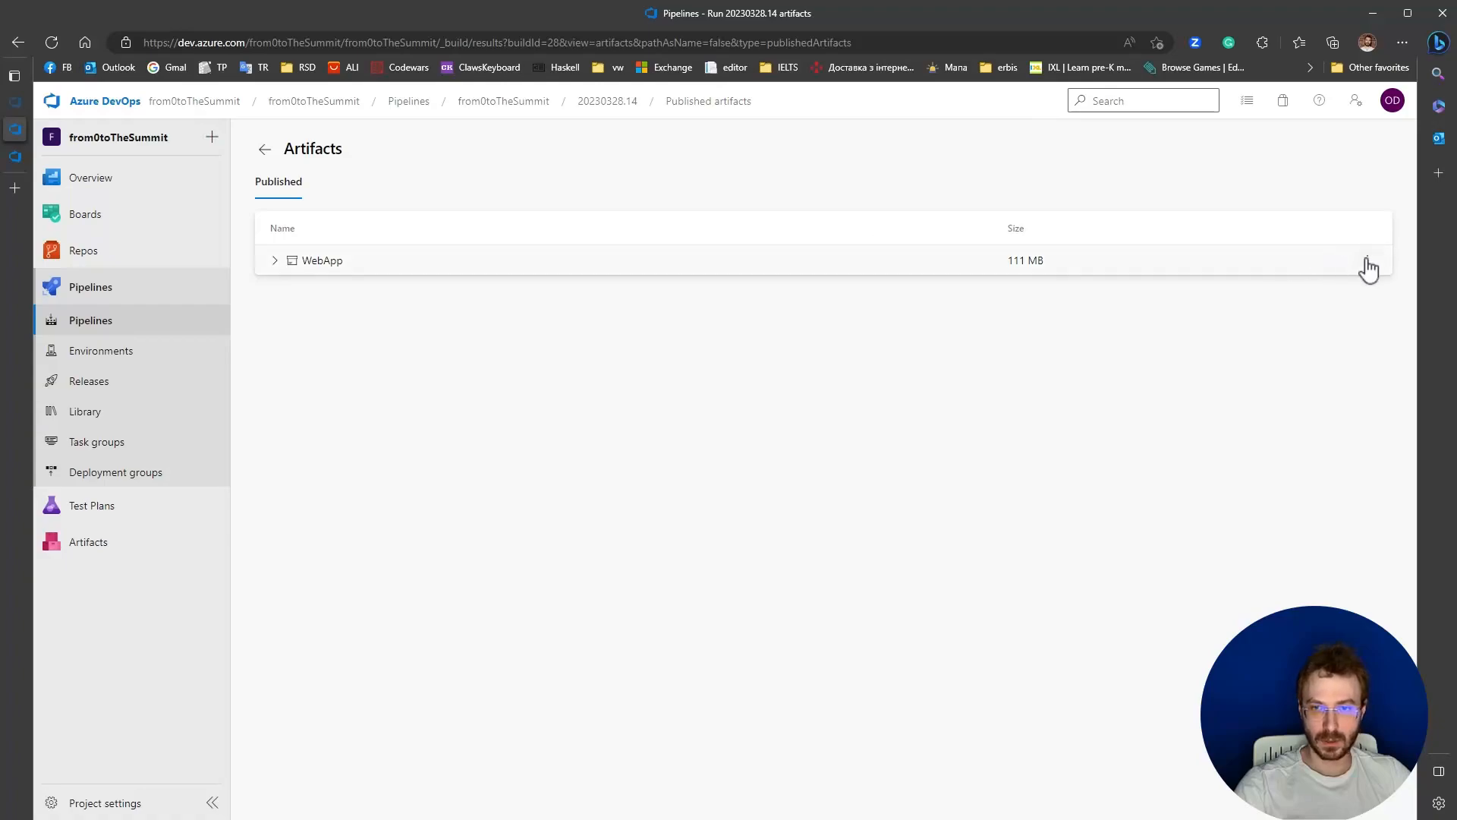
click(1367, 260)
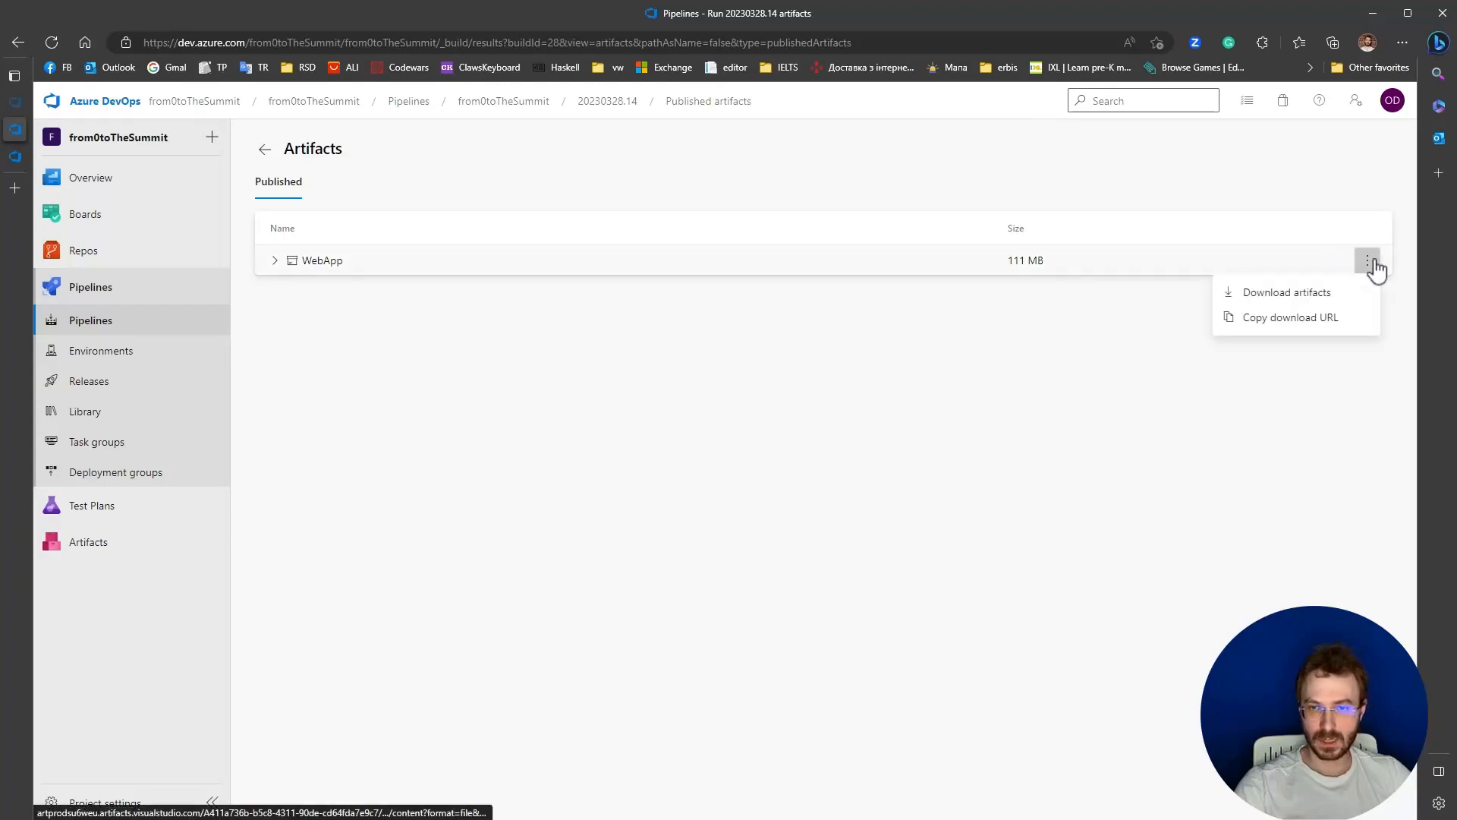
click(1332, 300)
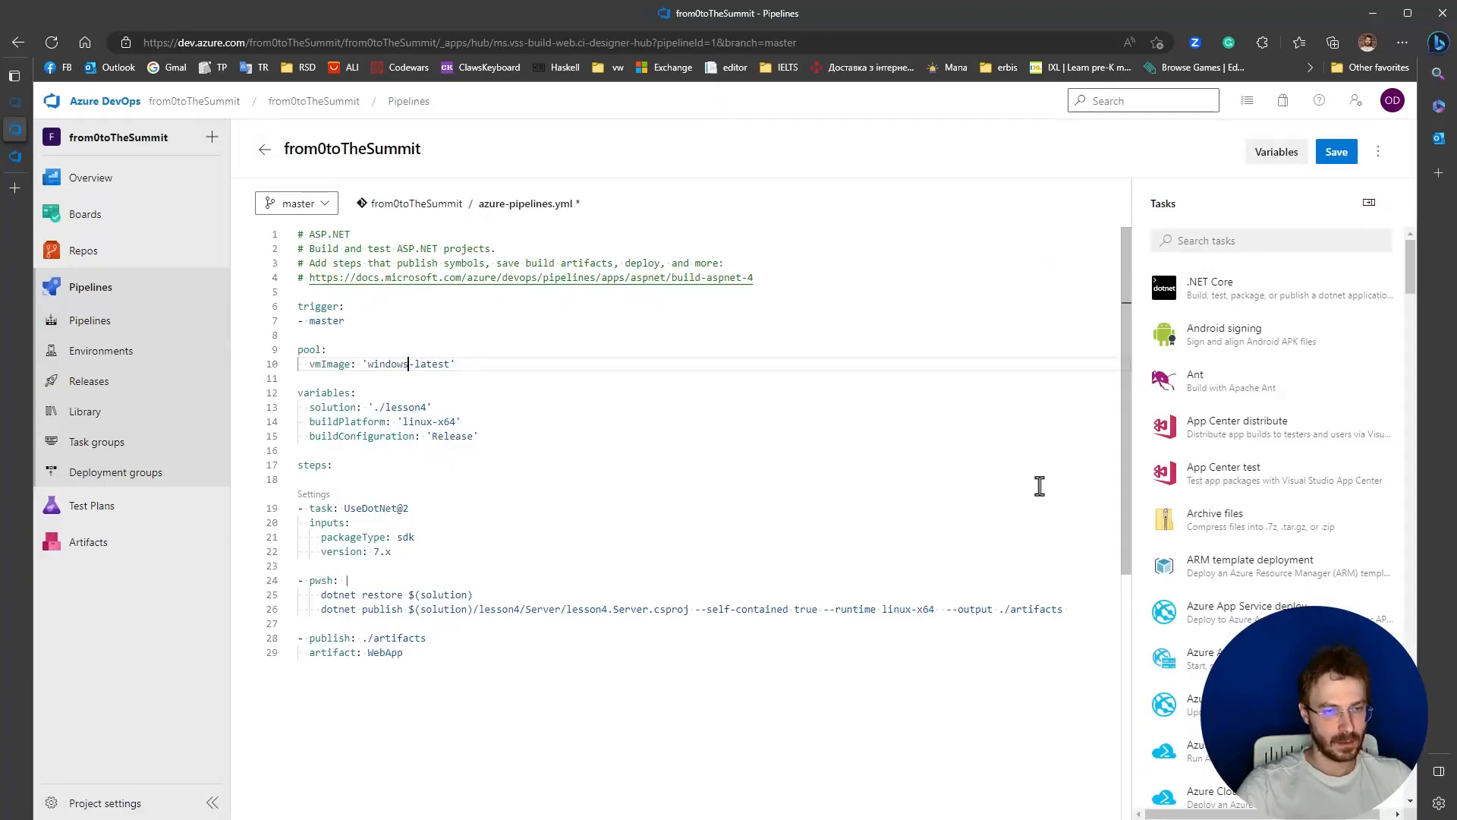
- Change the pool's vmImage in azure-pipelines.yml to 'ubuntu-latest' and save the pipeline
double_click(387, 368)
text(ubuntu)
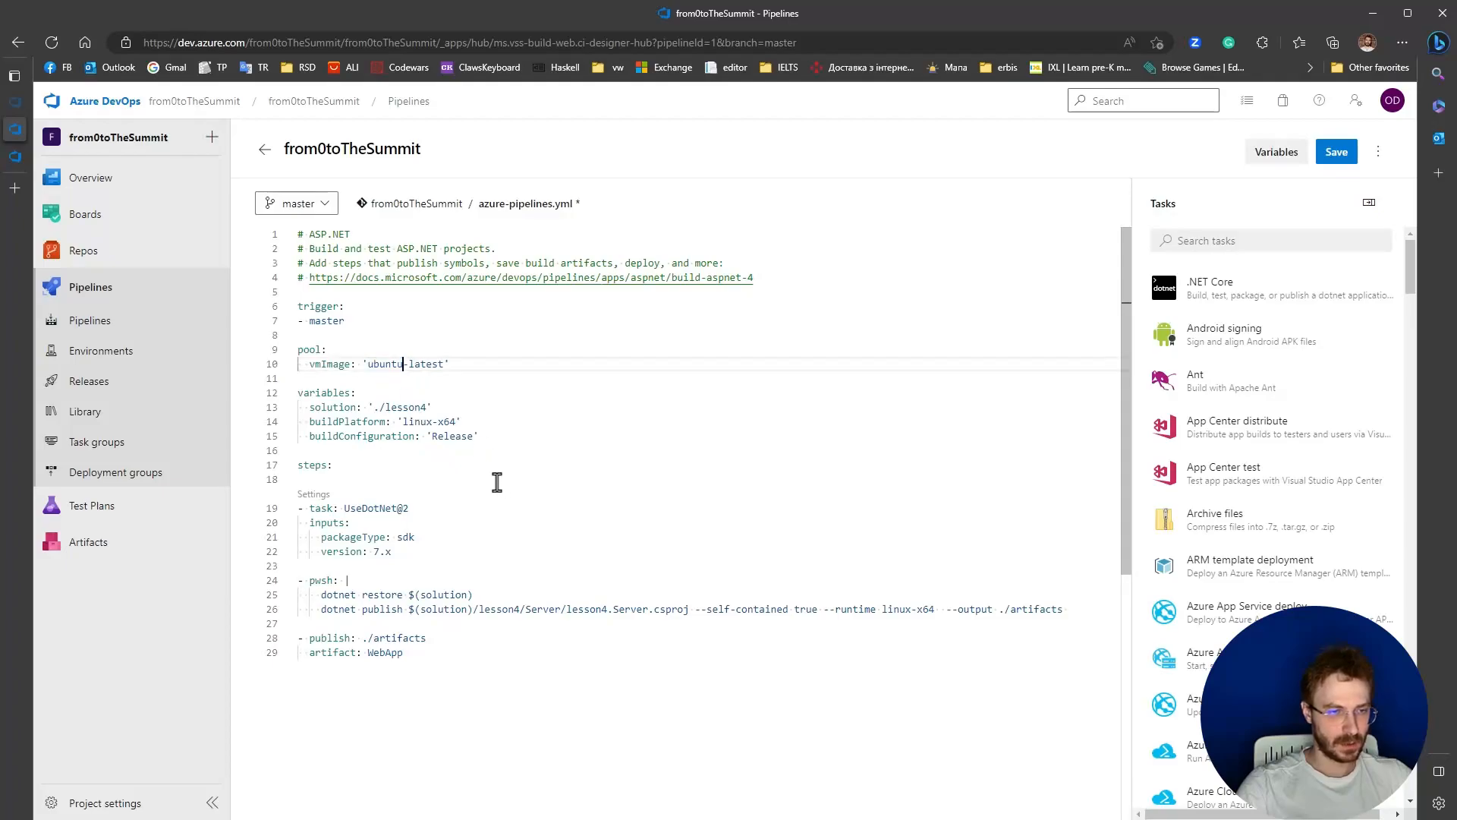
click(1336, 152)
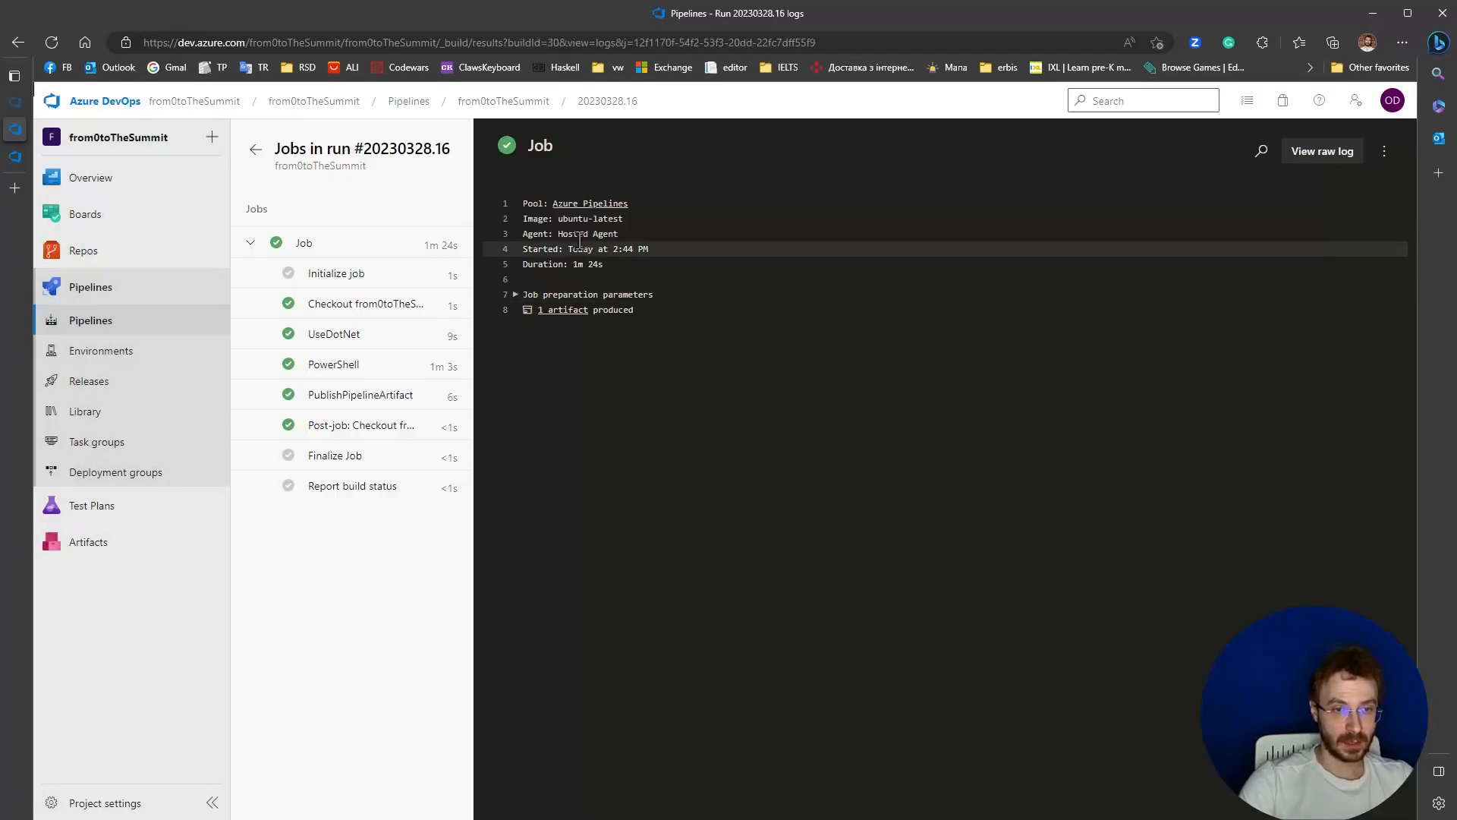
- Check the image used by the job in run #20230328.16, compare run durations in the runs list, and return to the pipelines overview
drag(636, 220, 558, 226)
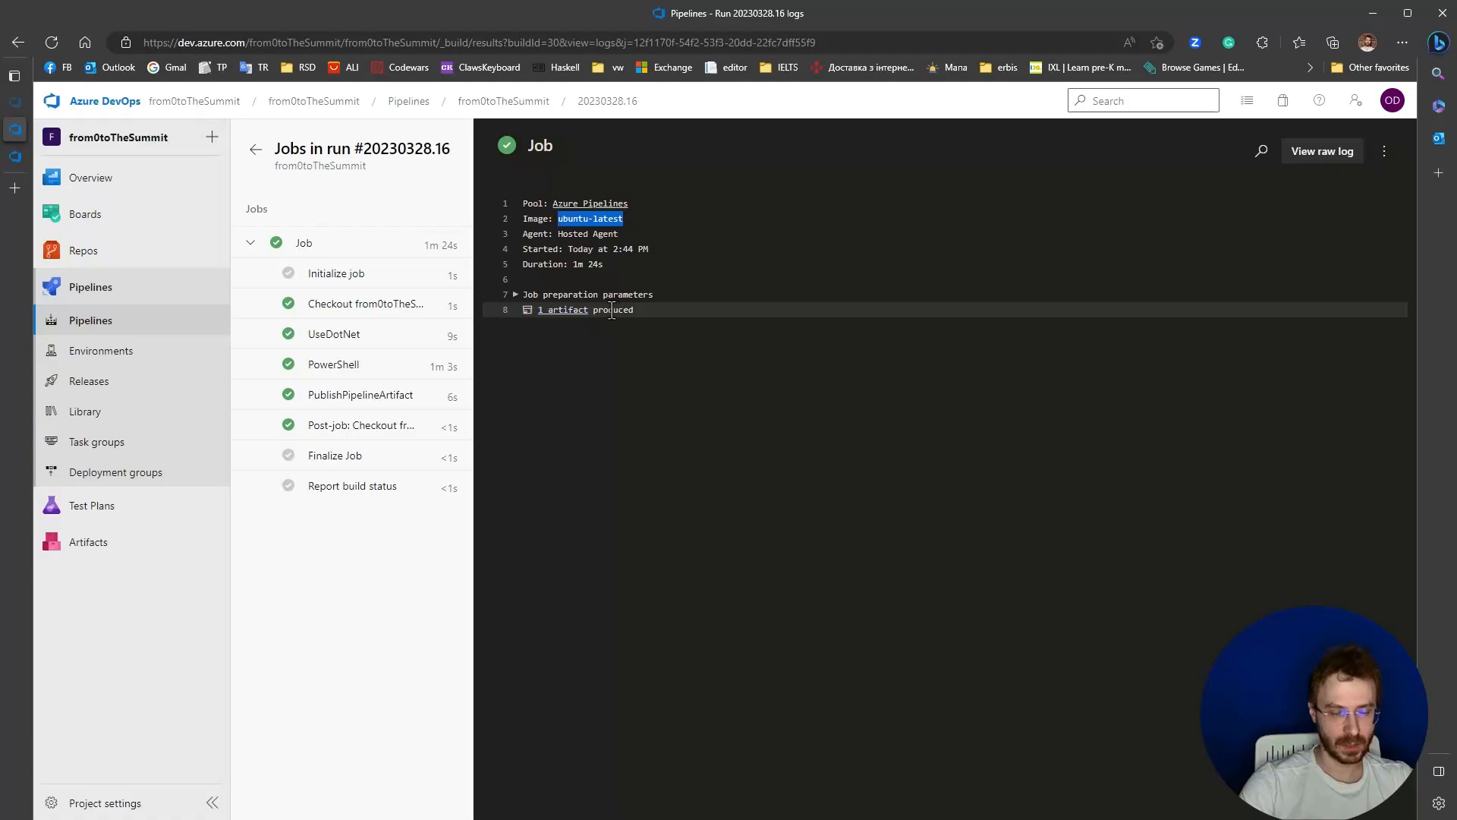
click(110, 321)
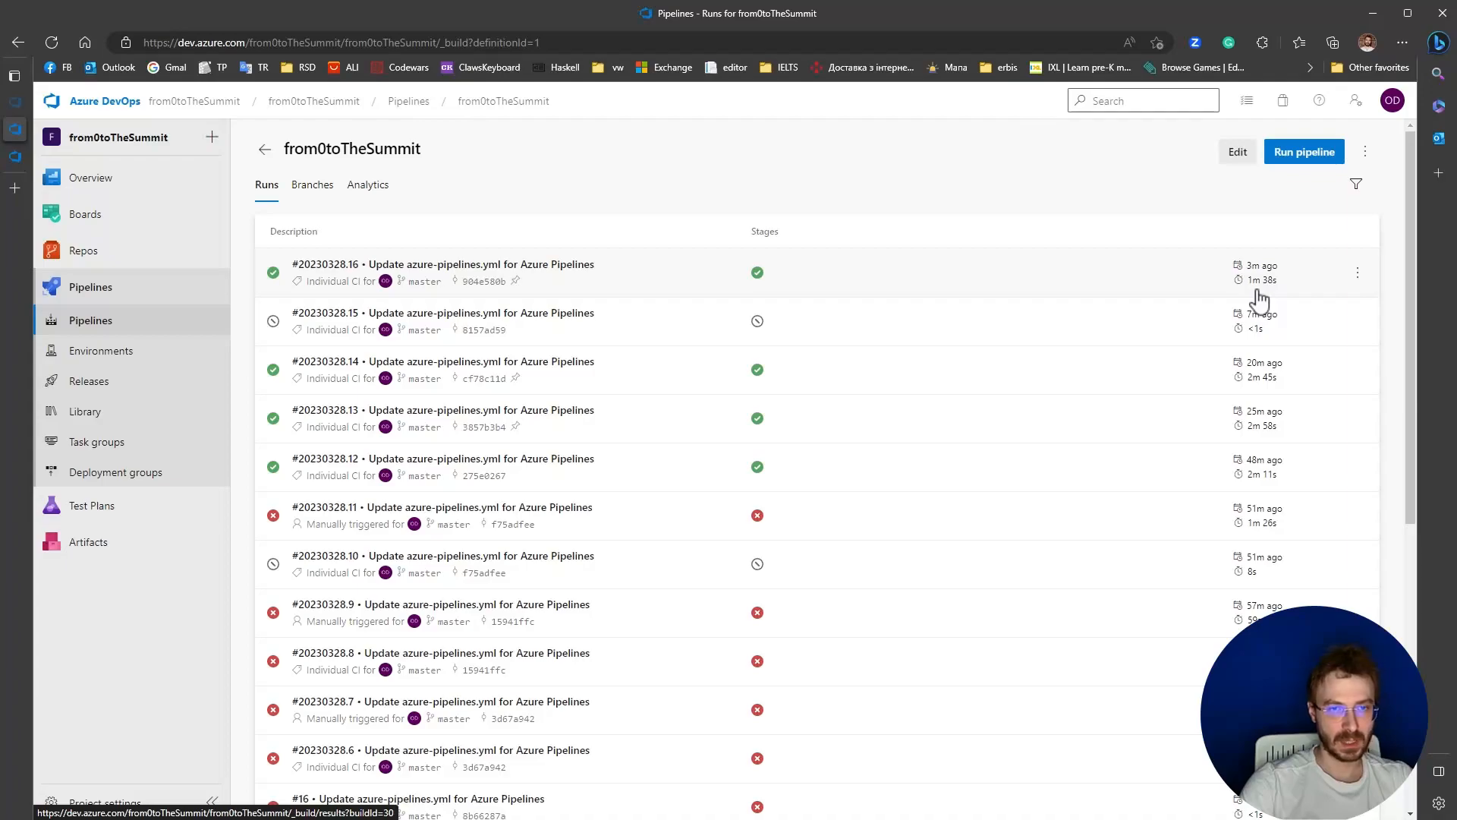
mouse_move(1275, 291)
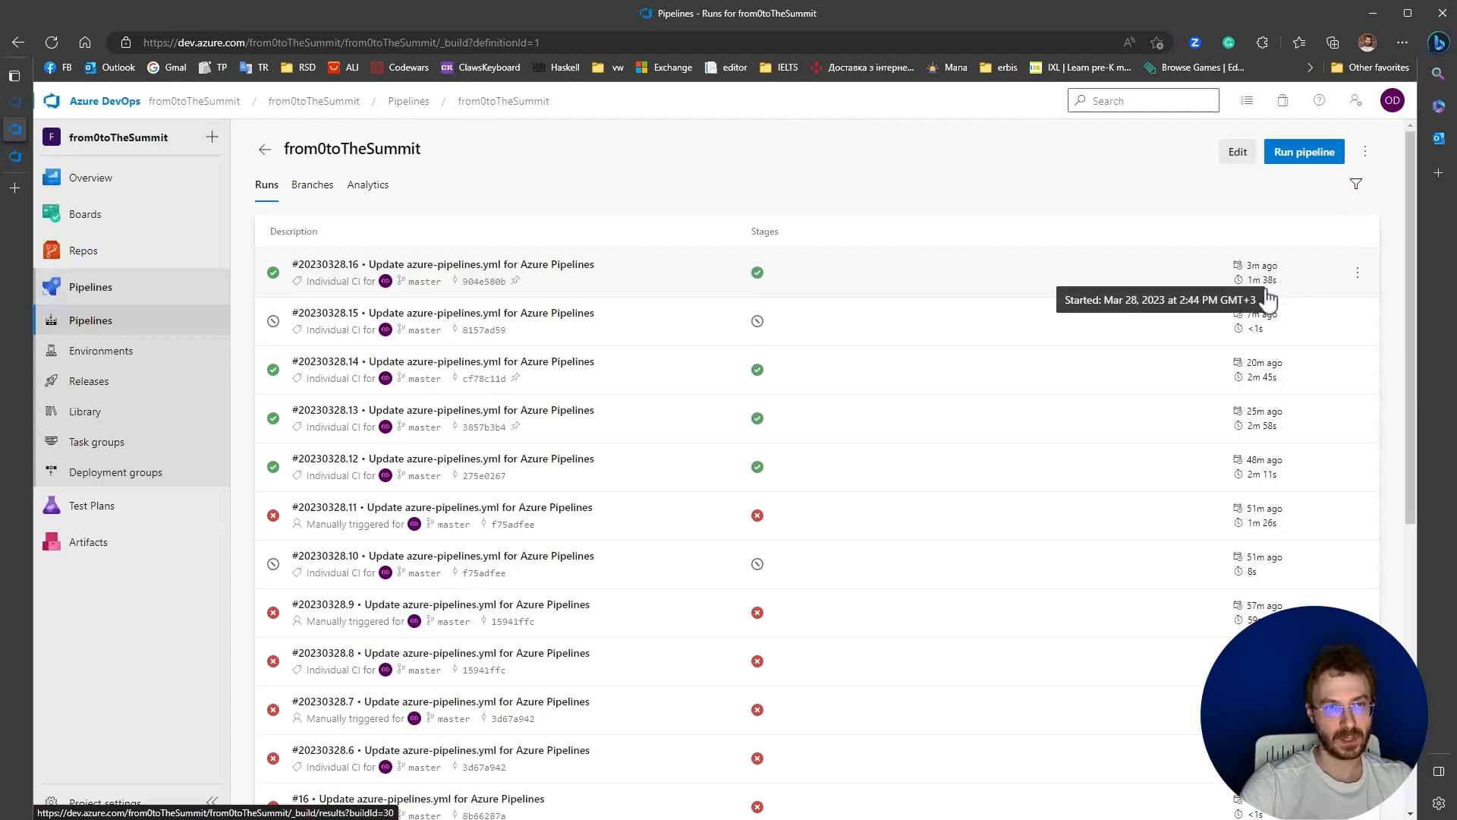
key(alt+Left)
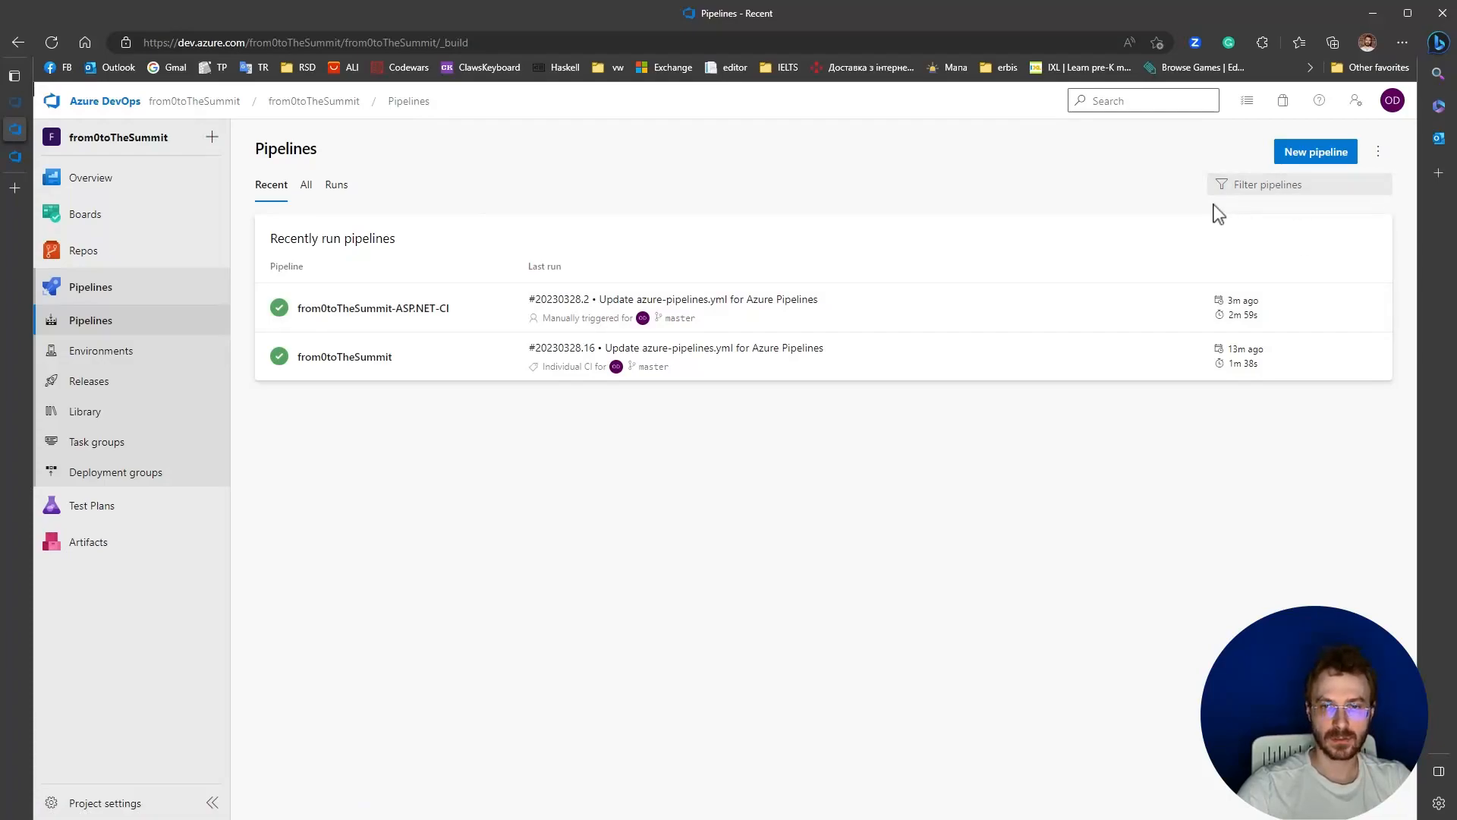
- Create a new pipeline in the classic editor from the from0toTheSummit Azure Repos Git repository, branch master, using the ASP.NET template
click(1325, 155)
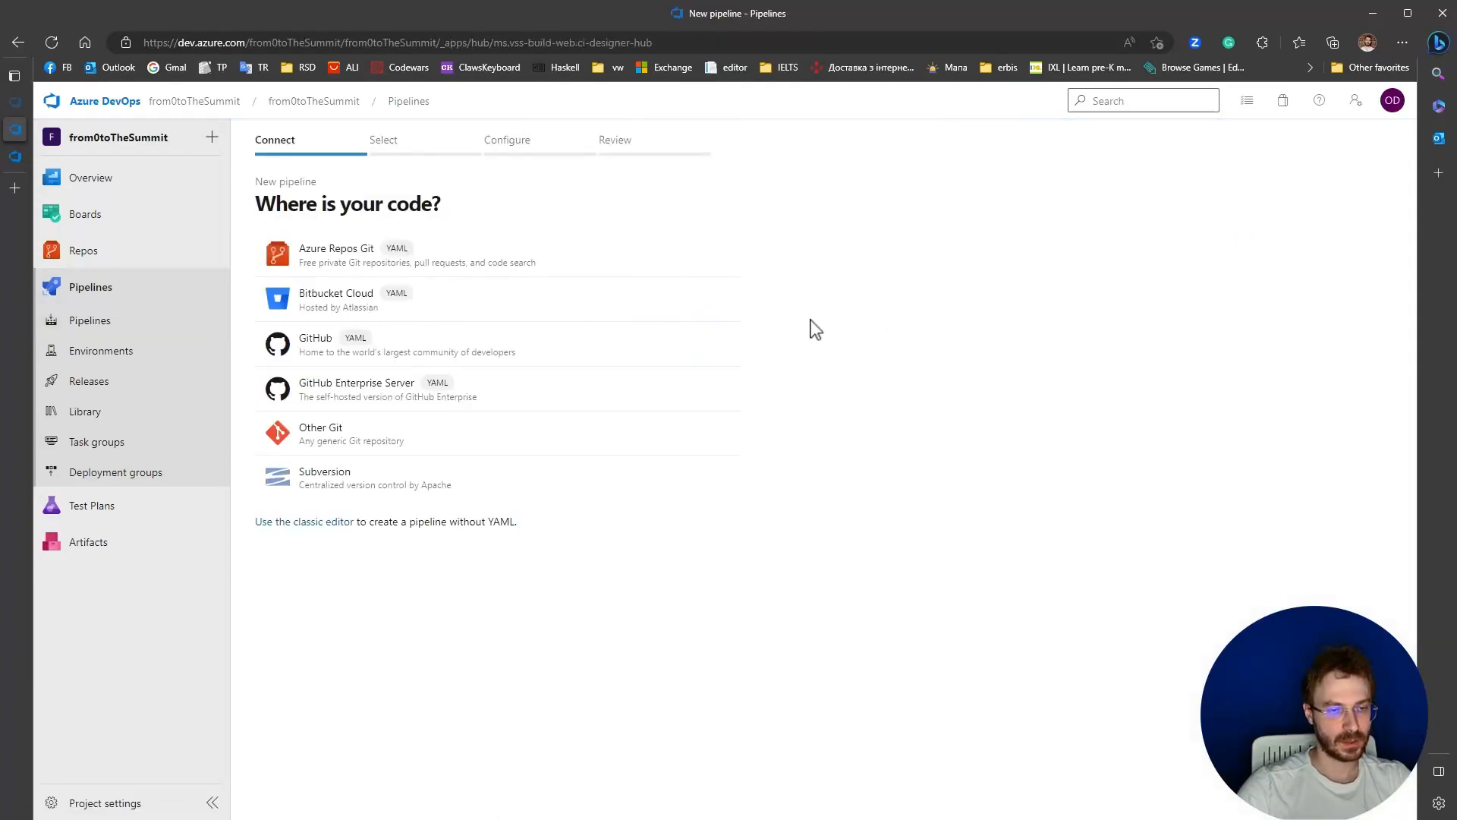
click(331, 525)
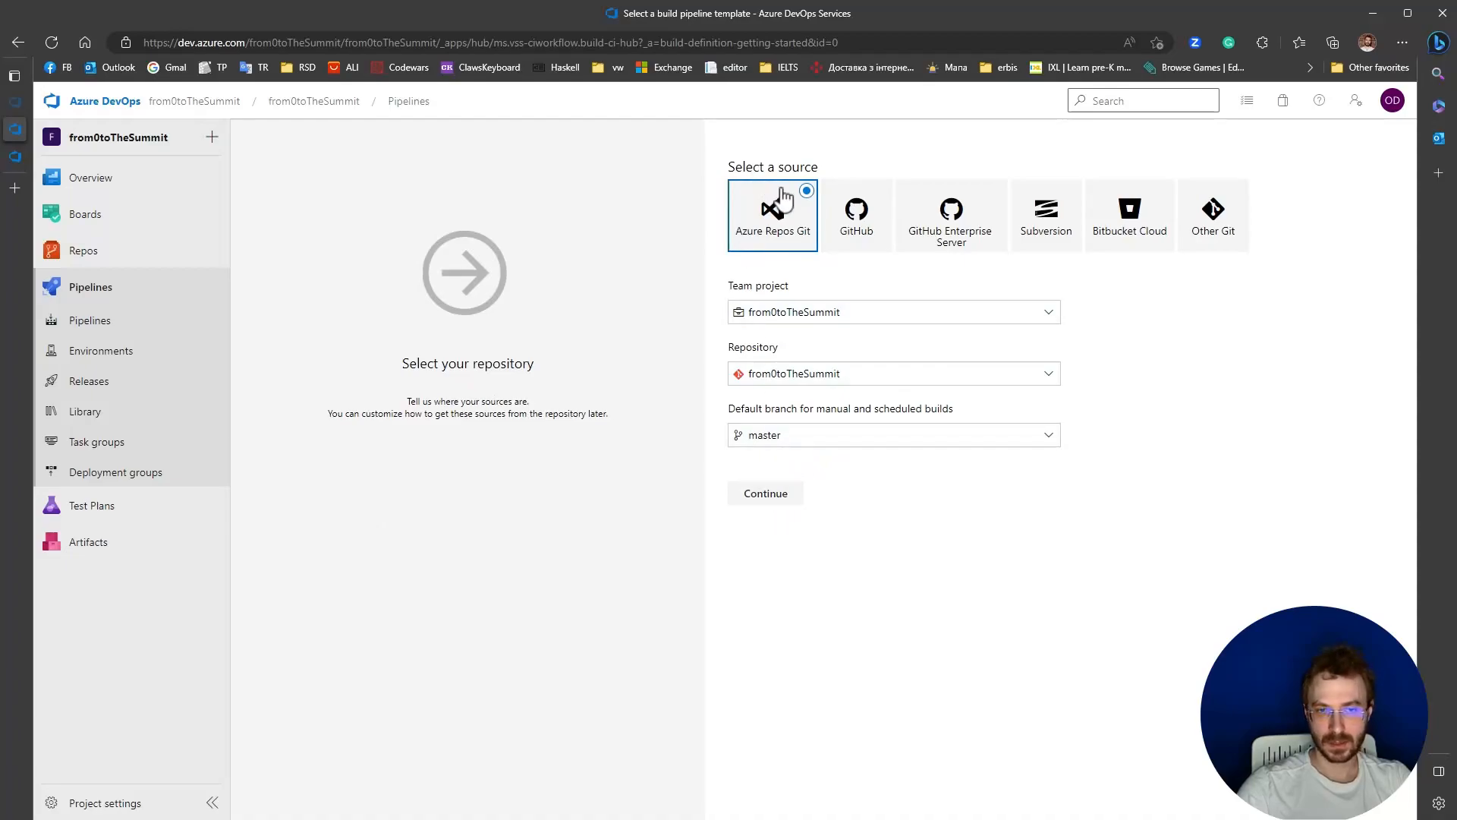
click(784, 498)
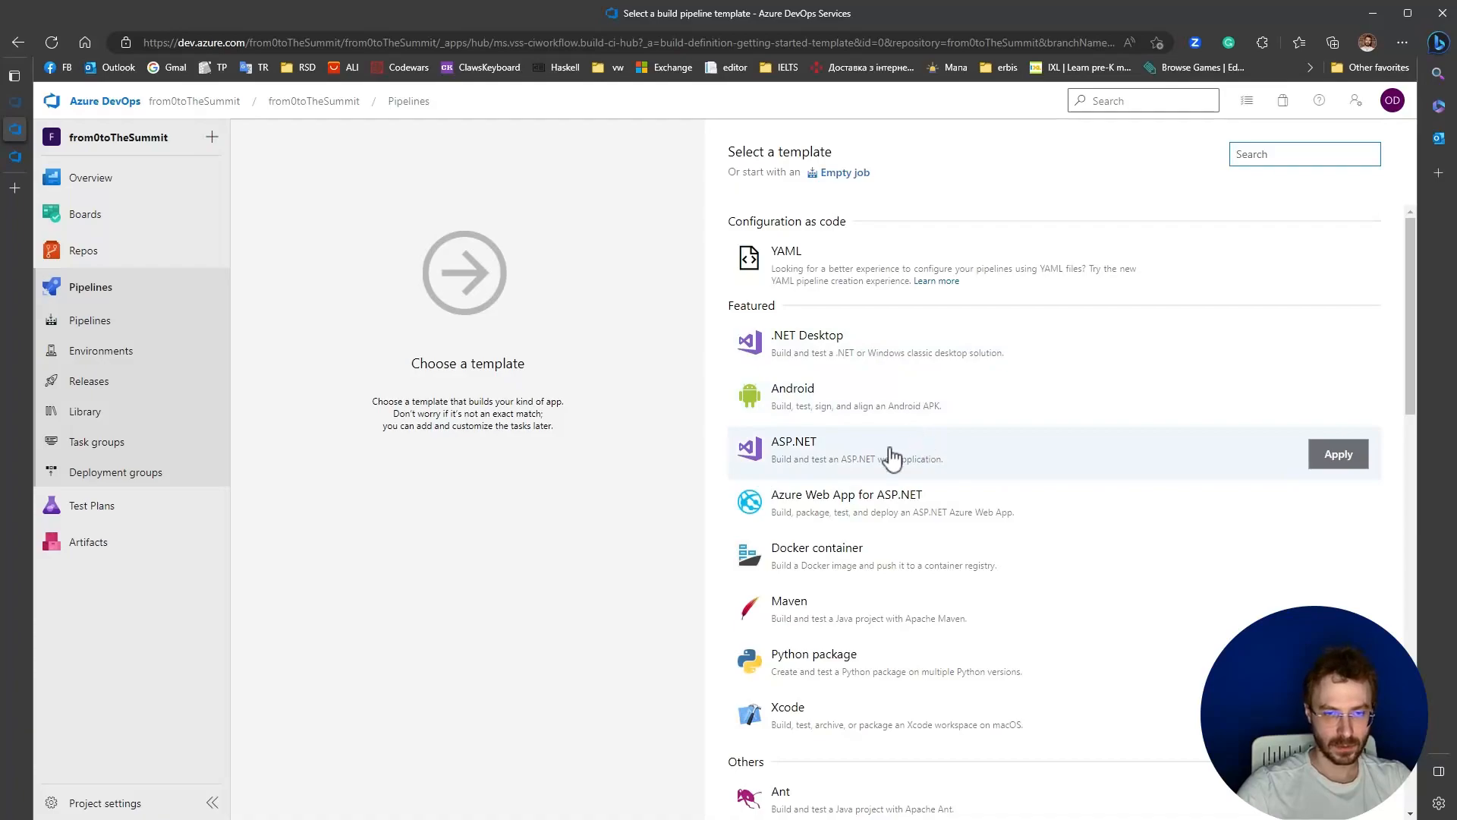
click(1335, 456)
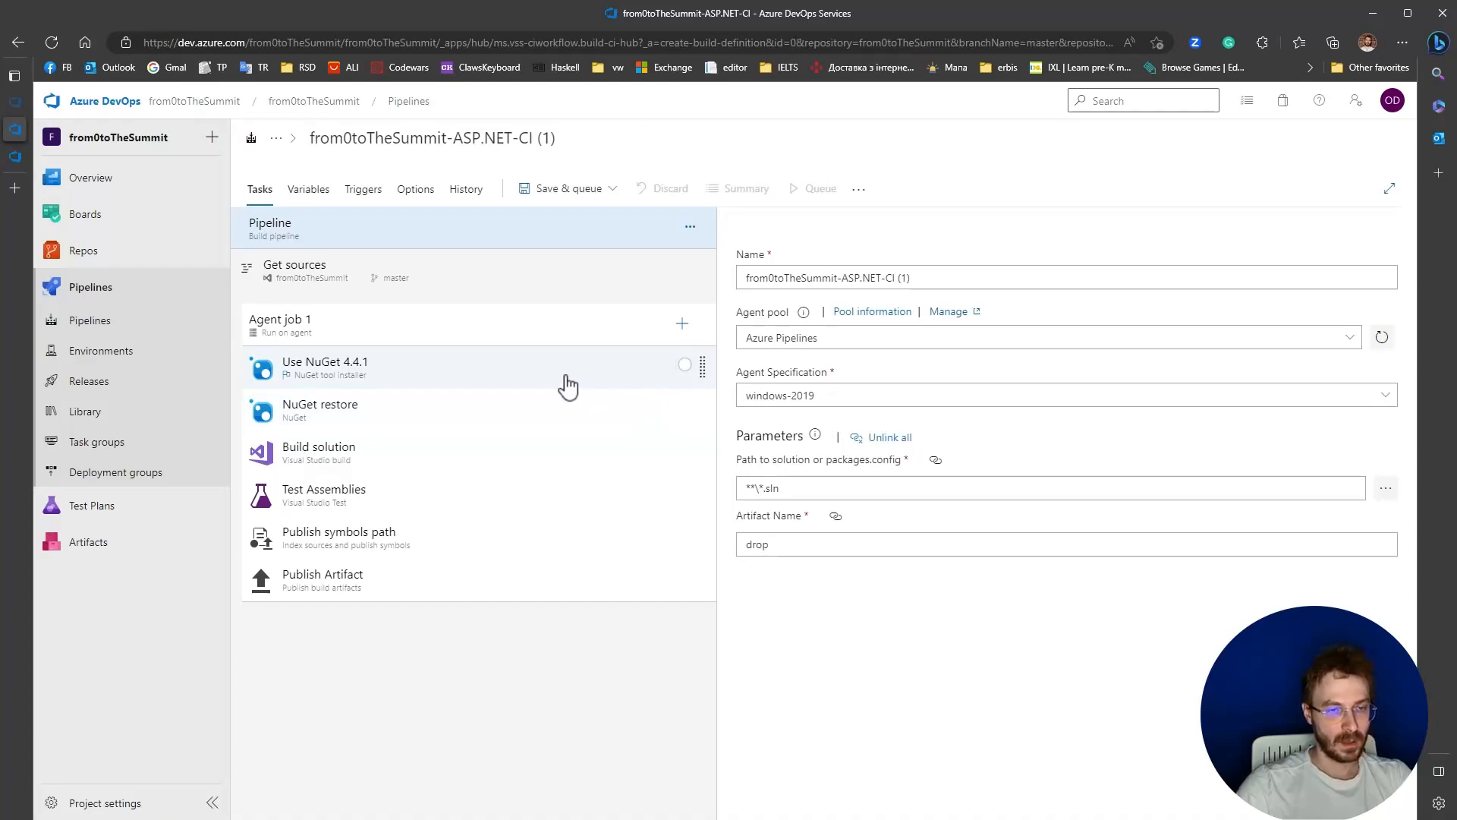
- Look through the settings of the template's NuGet, Build solution, Test Assemblies and Publish symbols path tasks
click(504, 412)
click(504, 384)
click(501, 415)
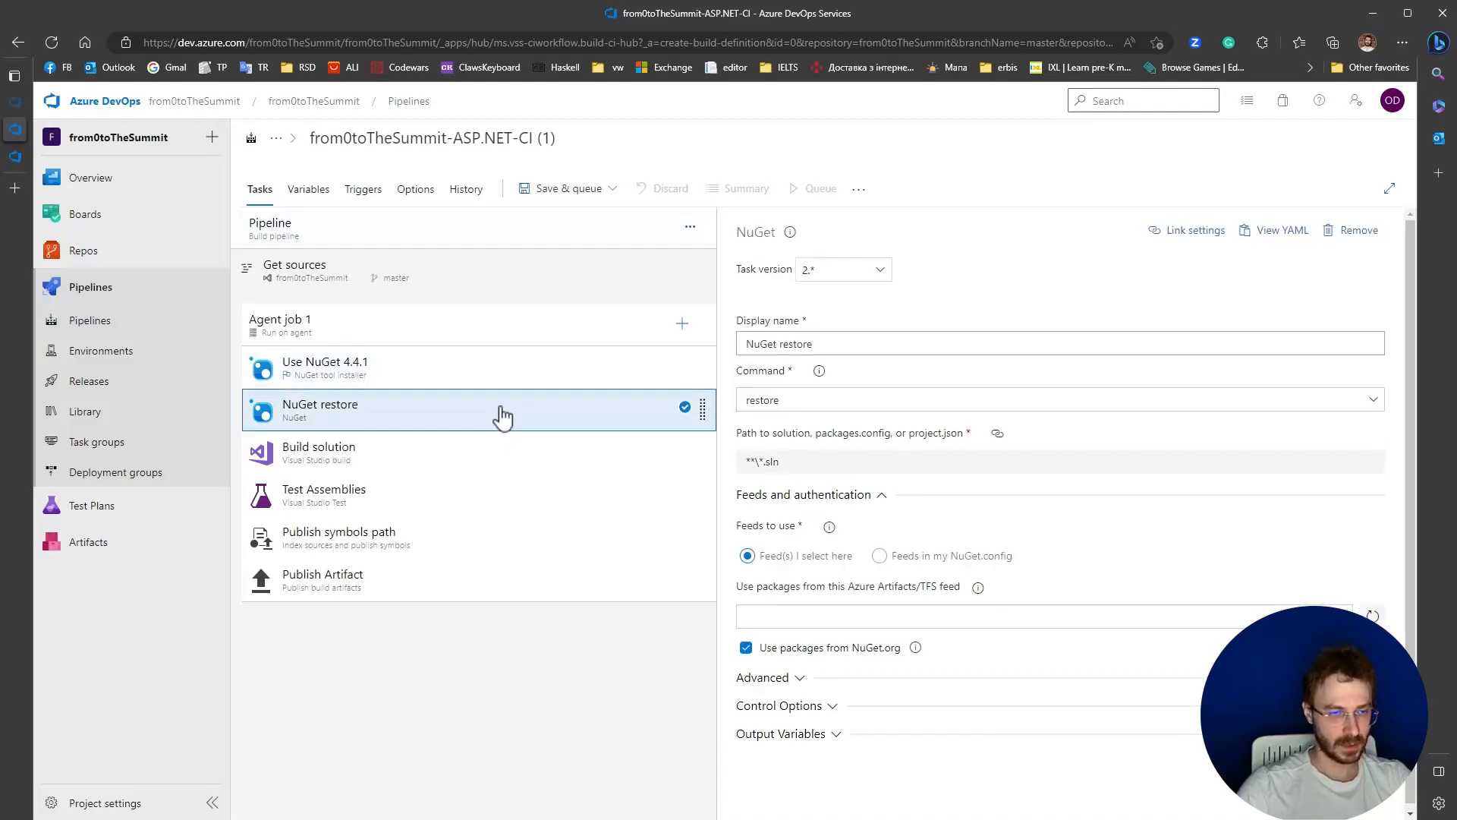
click(500, 453)
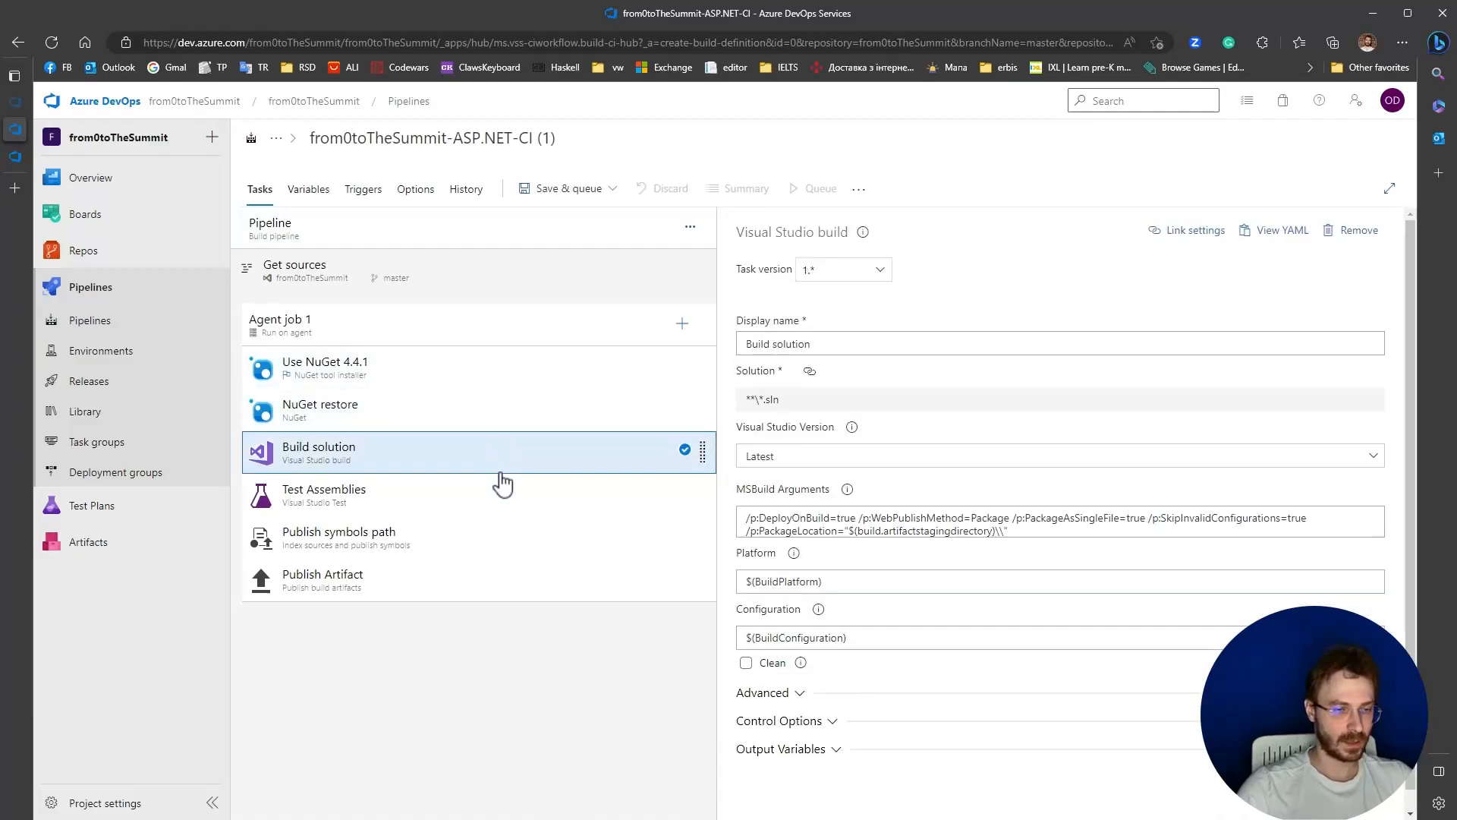
click(501, 495)
click(495, 535)
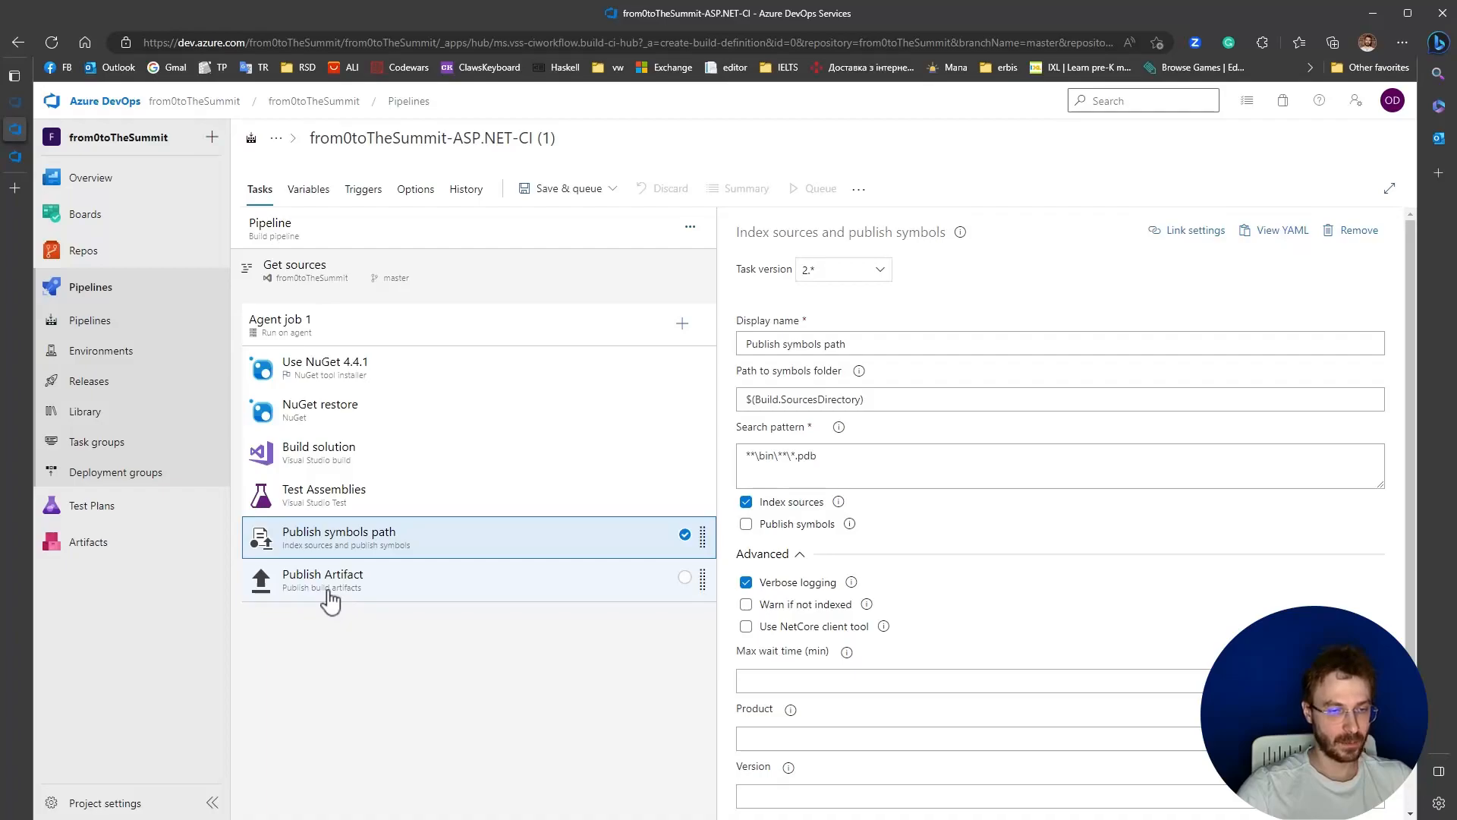
- Remove the Use NuGet 4.4.1, NuGet restore, Build solution, Test Assemblies and Publish symbols path tasks from Agent job 1
right_click(703, 369)
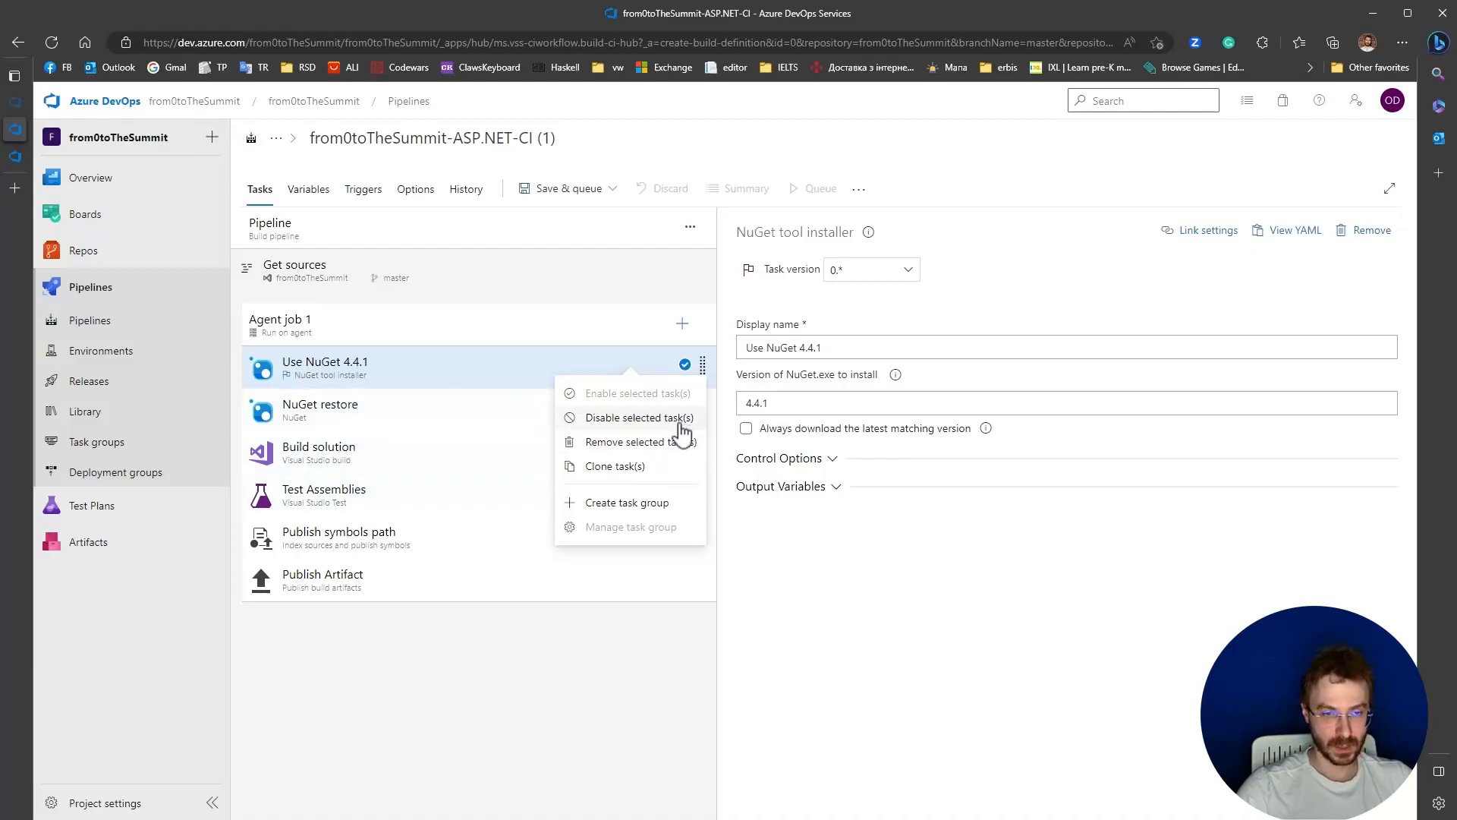
click(638, 442)
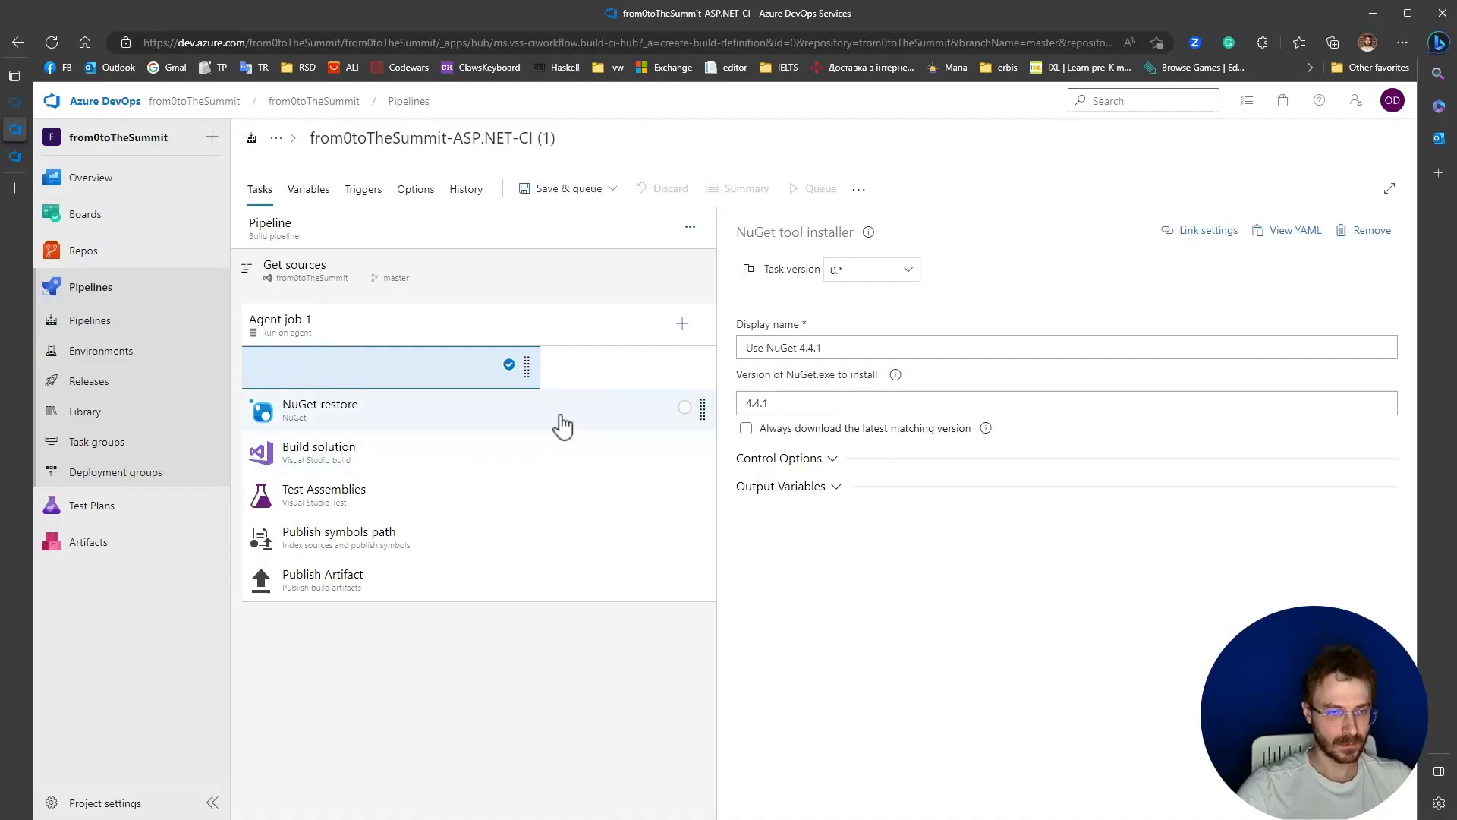
right_click(488, 380)
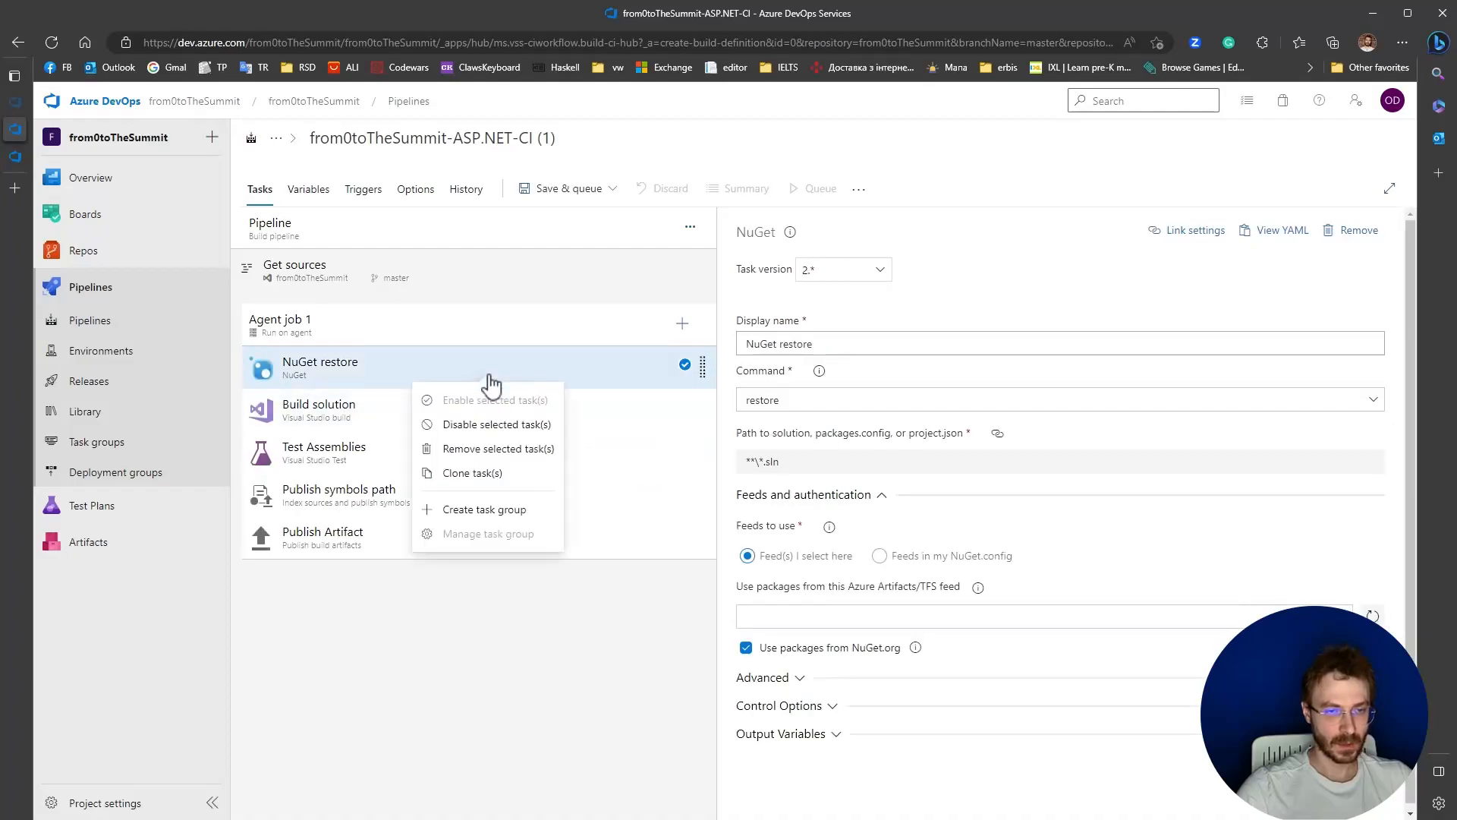
click(490, 448)
click(535, 375)
right_click(545, 374)
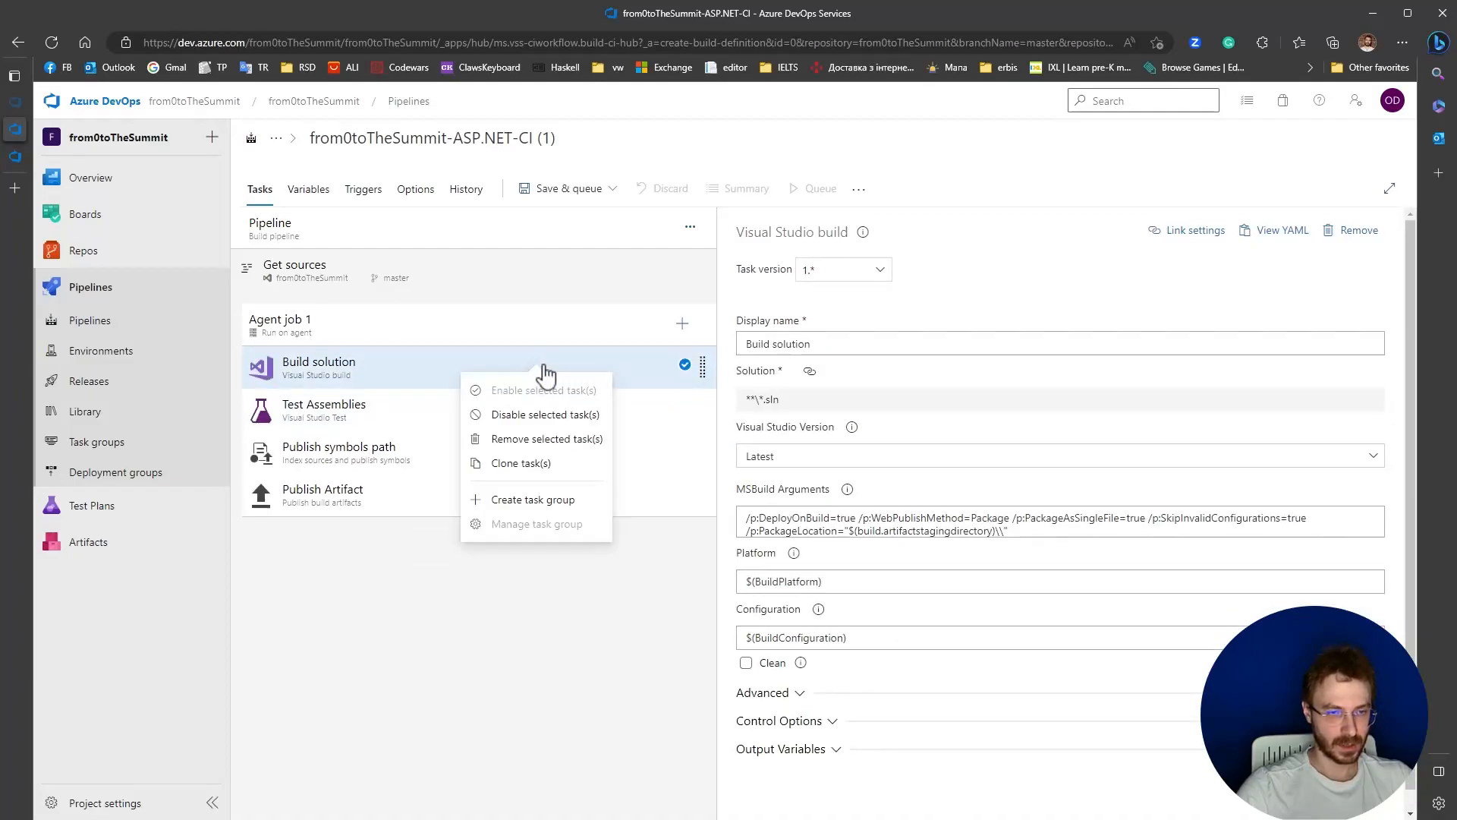
click(567, 444)
click(498, 378)
right_click(500, 377)
click(518, 444)
click(491, 374)
right_click(491, 374)
click(508, 439)
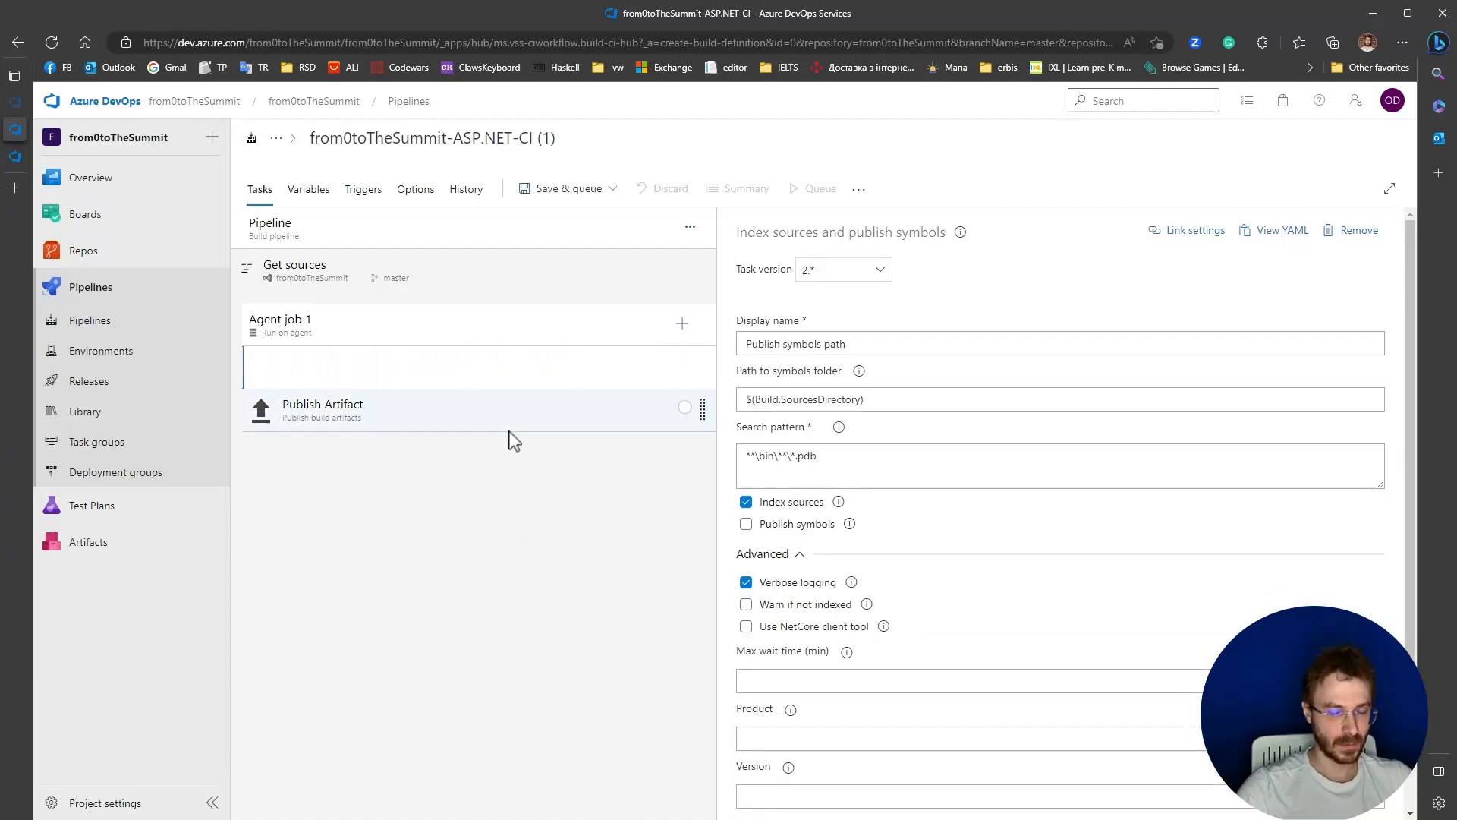
- Add a Use .NET Core task to Agent job 1, place it before Publish Artifact, and set its SDK version to 7.x
click(644, 351)
click(683, 325)
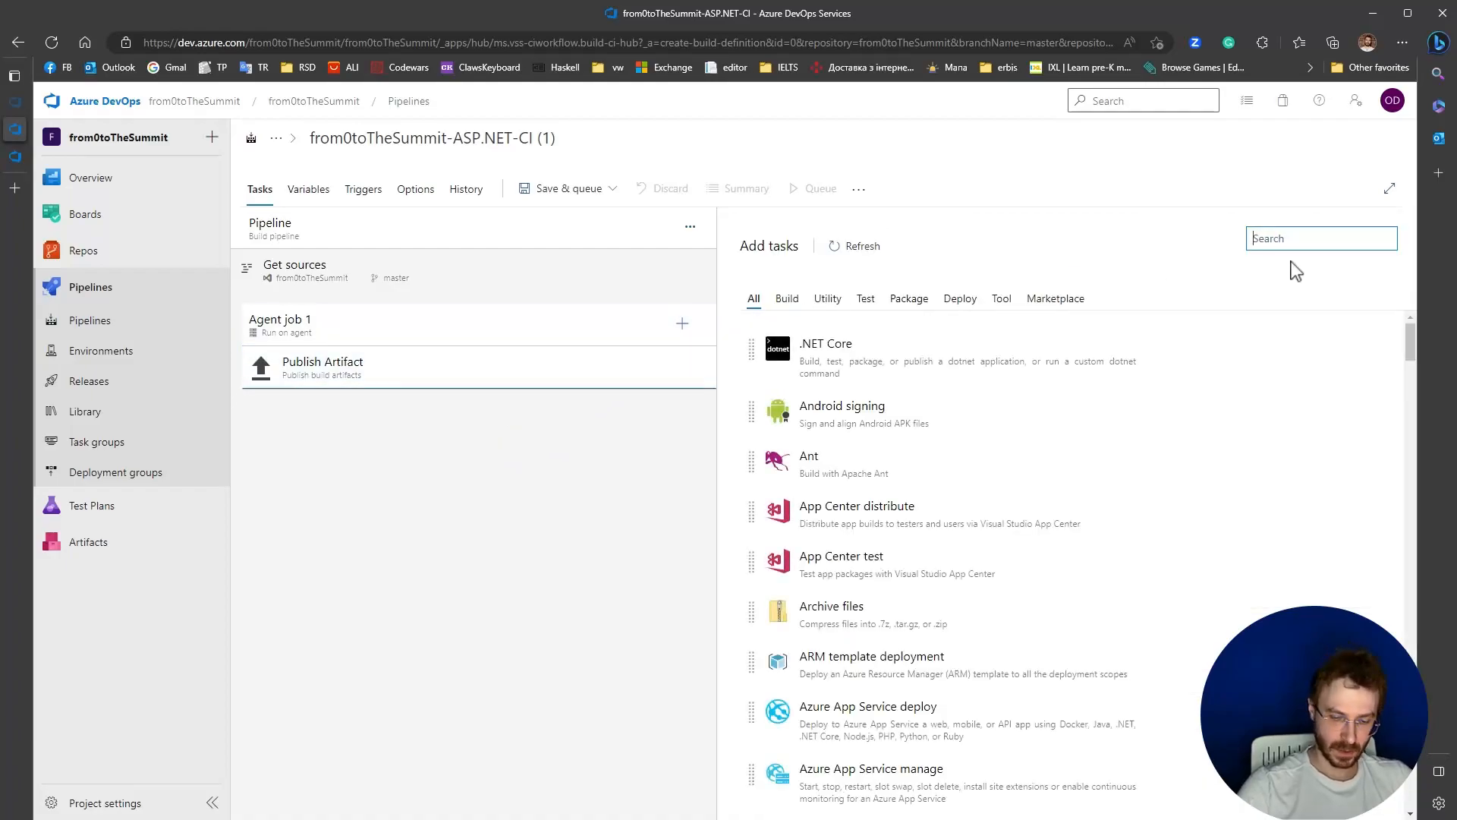
key(BackSpace)
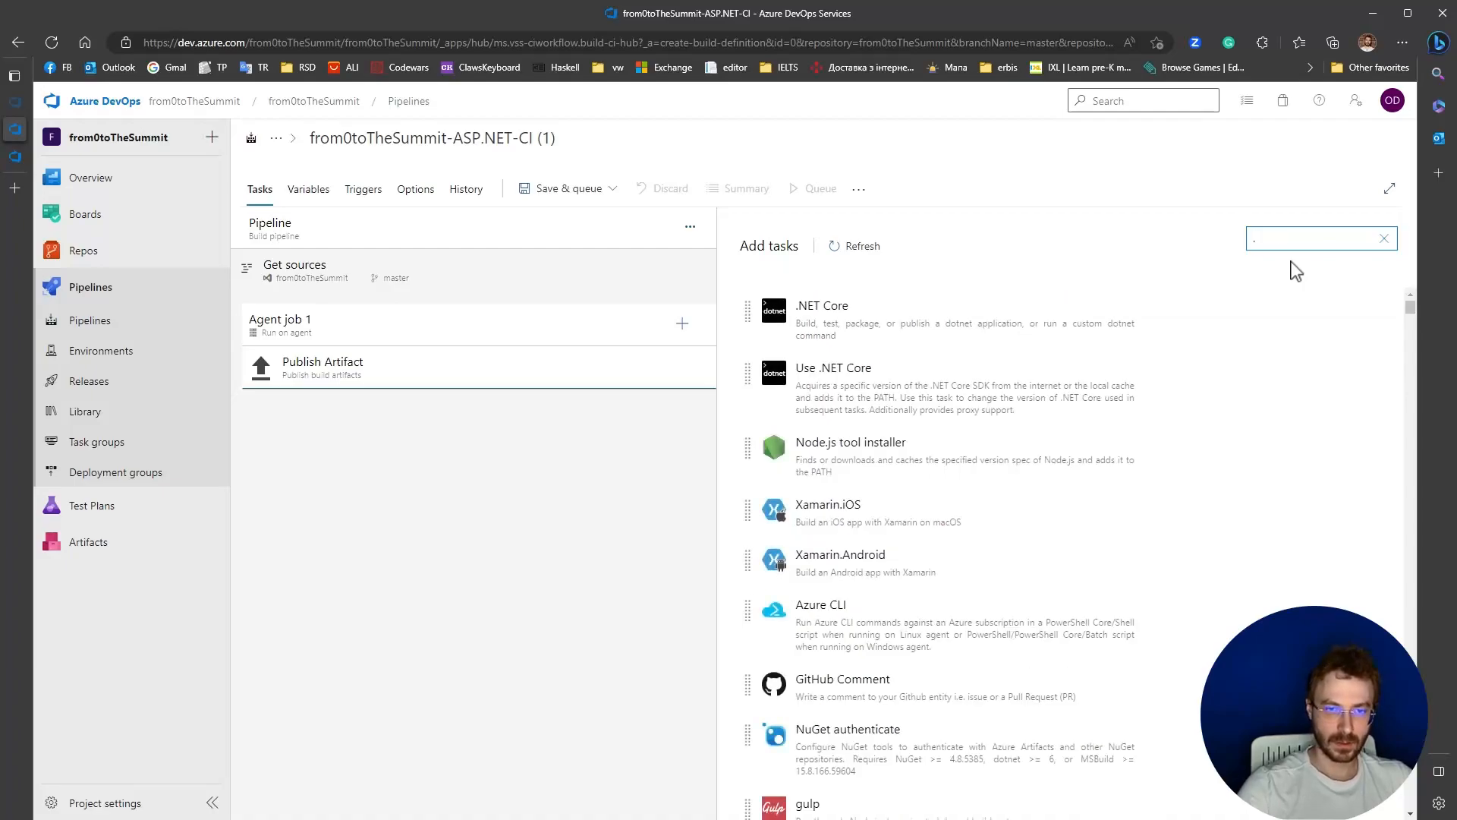
click(1362, 376)
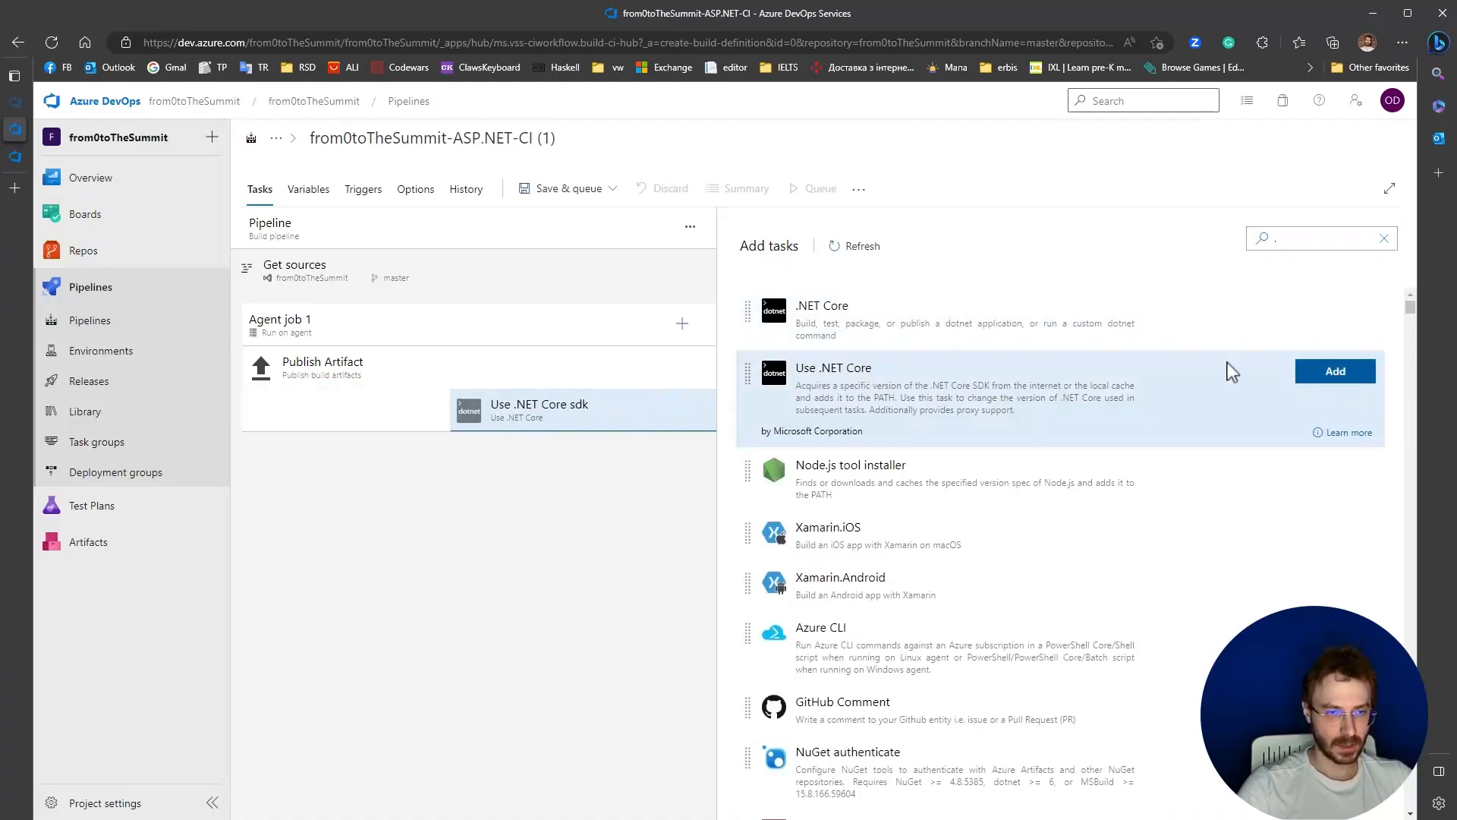
click(426, 414)
drag(423, 412, 418, 366)
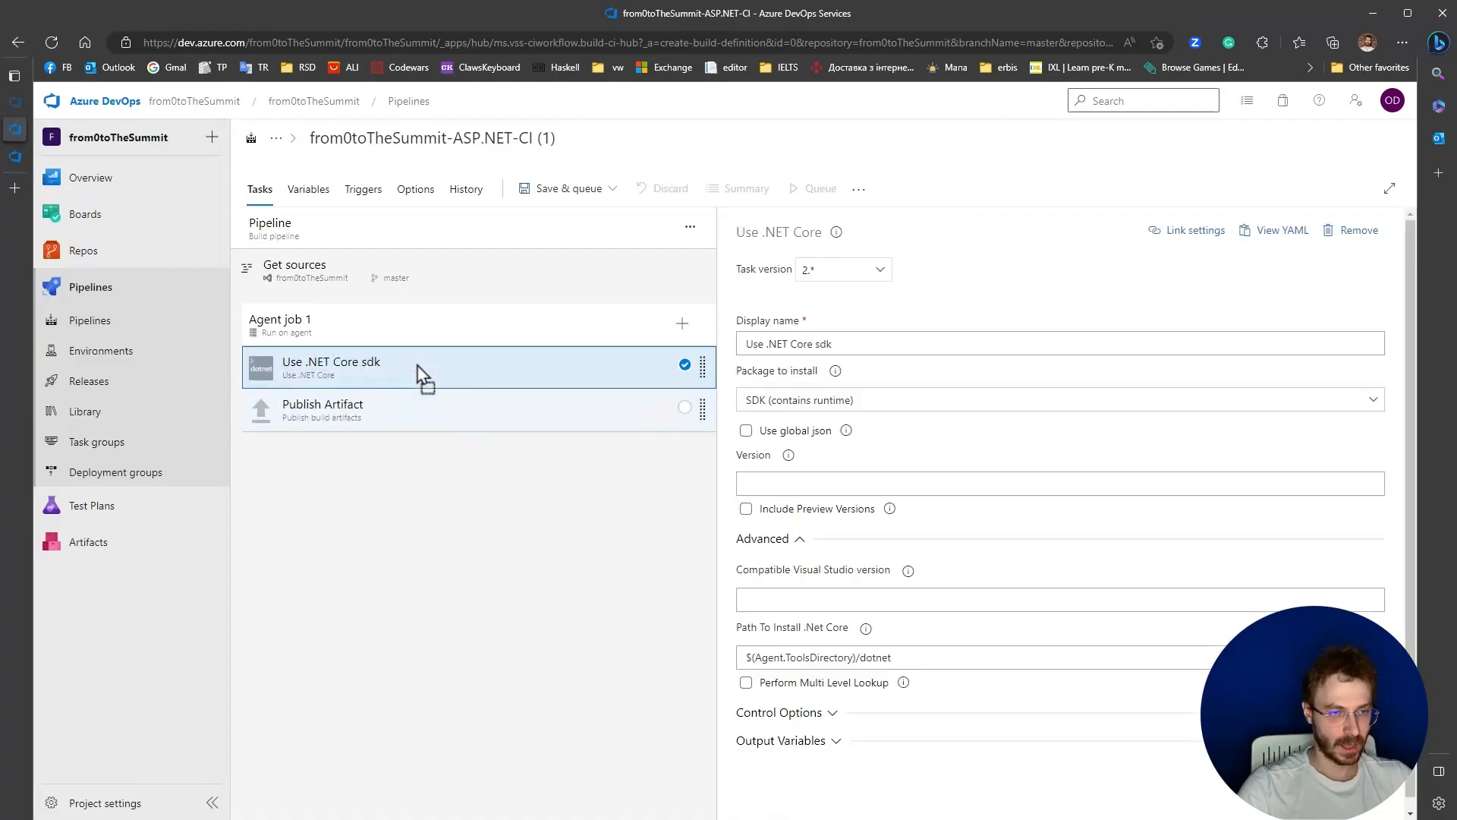
click(817, 485)
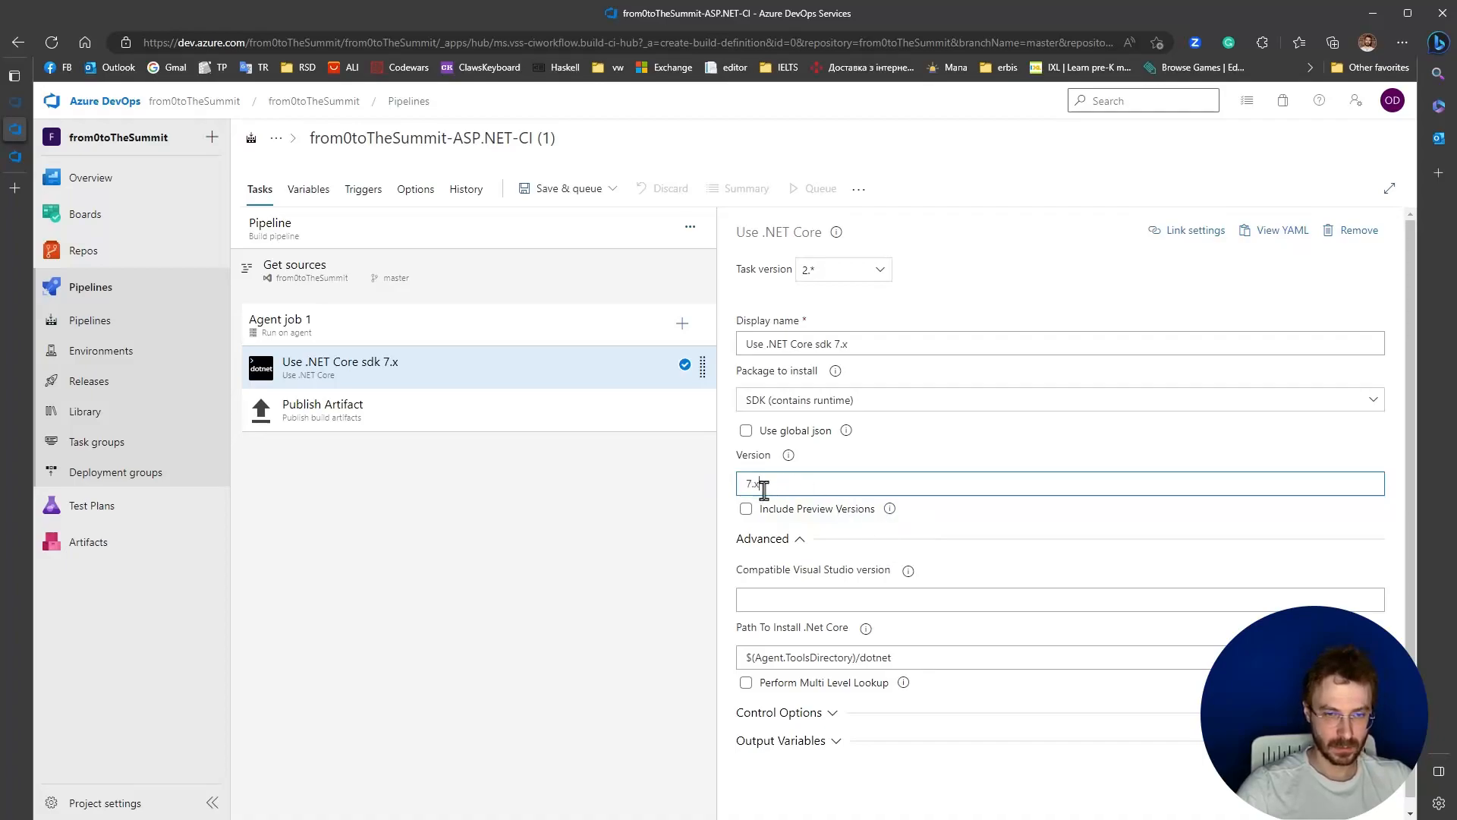
- Add a PowerShell task between the Use .NET Core sdk 7.x and Publish Artifact tasks
click(682, 323)
click(1303, 236)
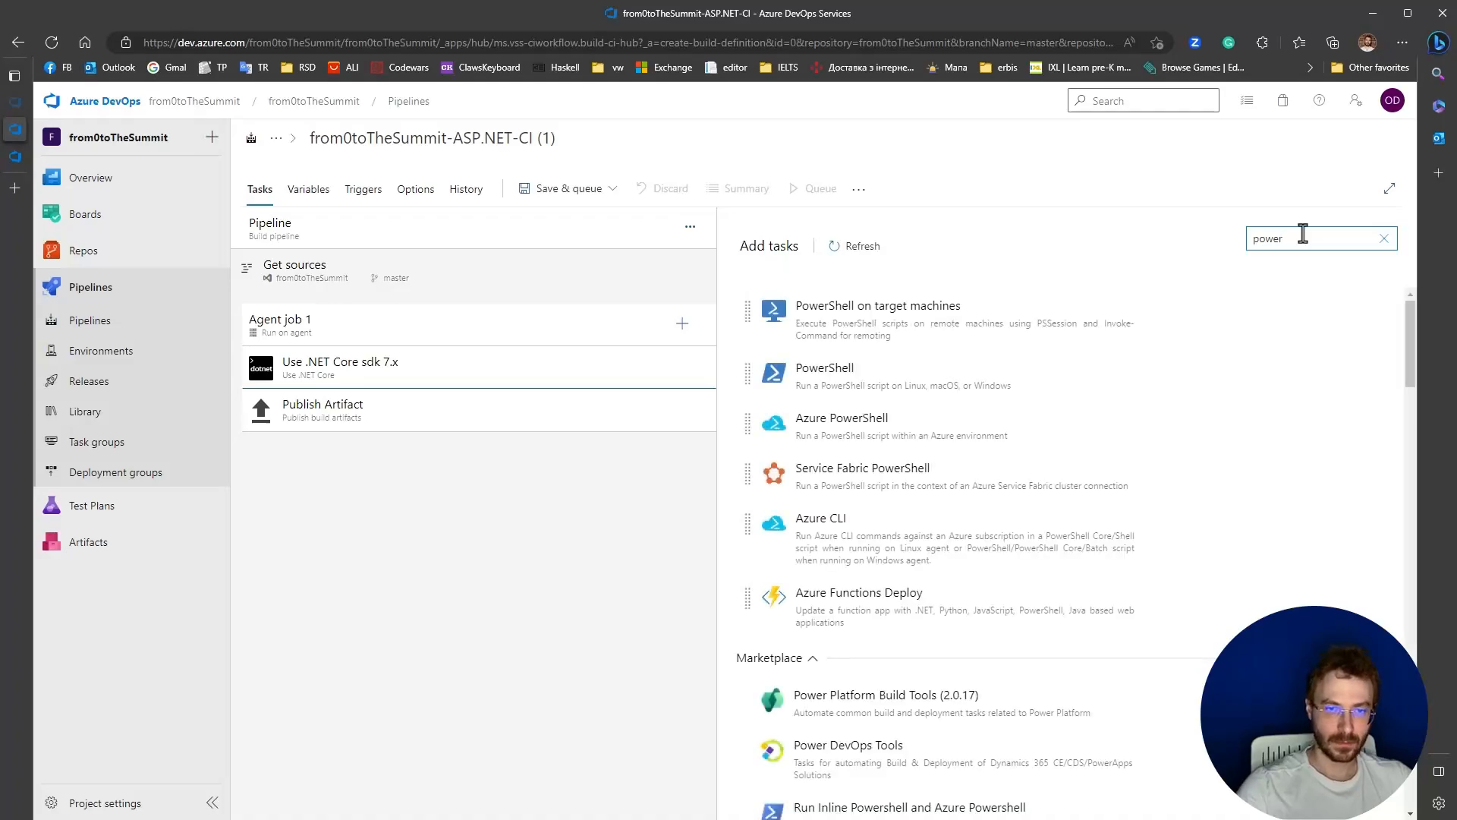
click(954, 377)
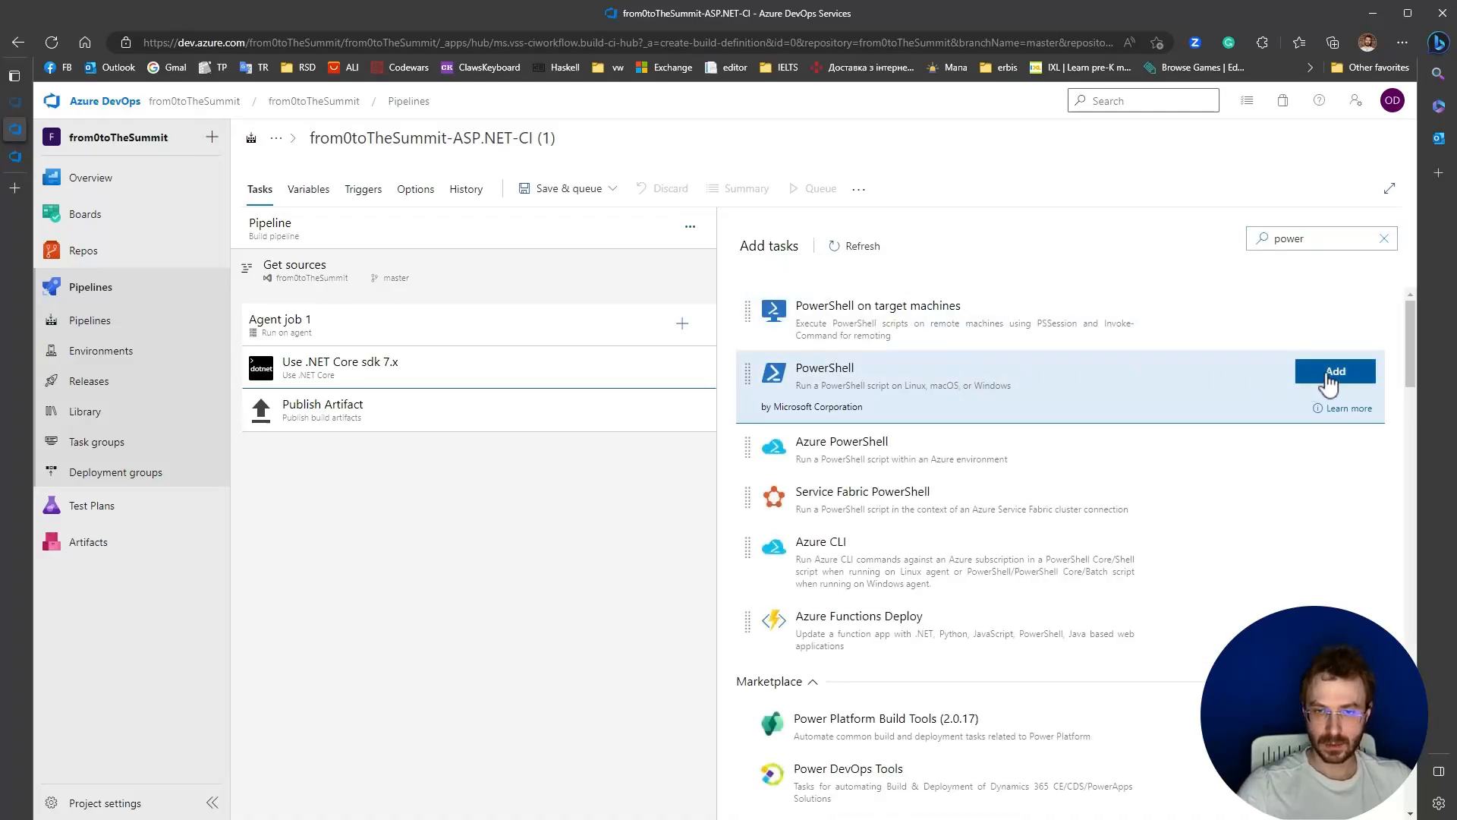
click(1304, 377)
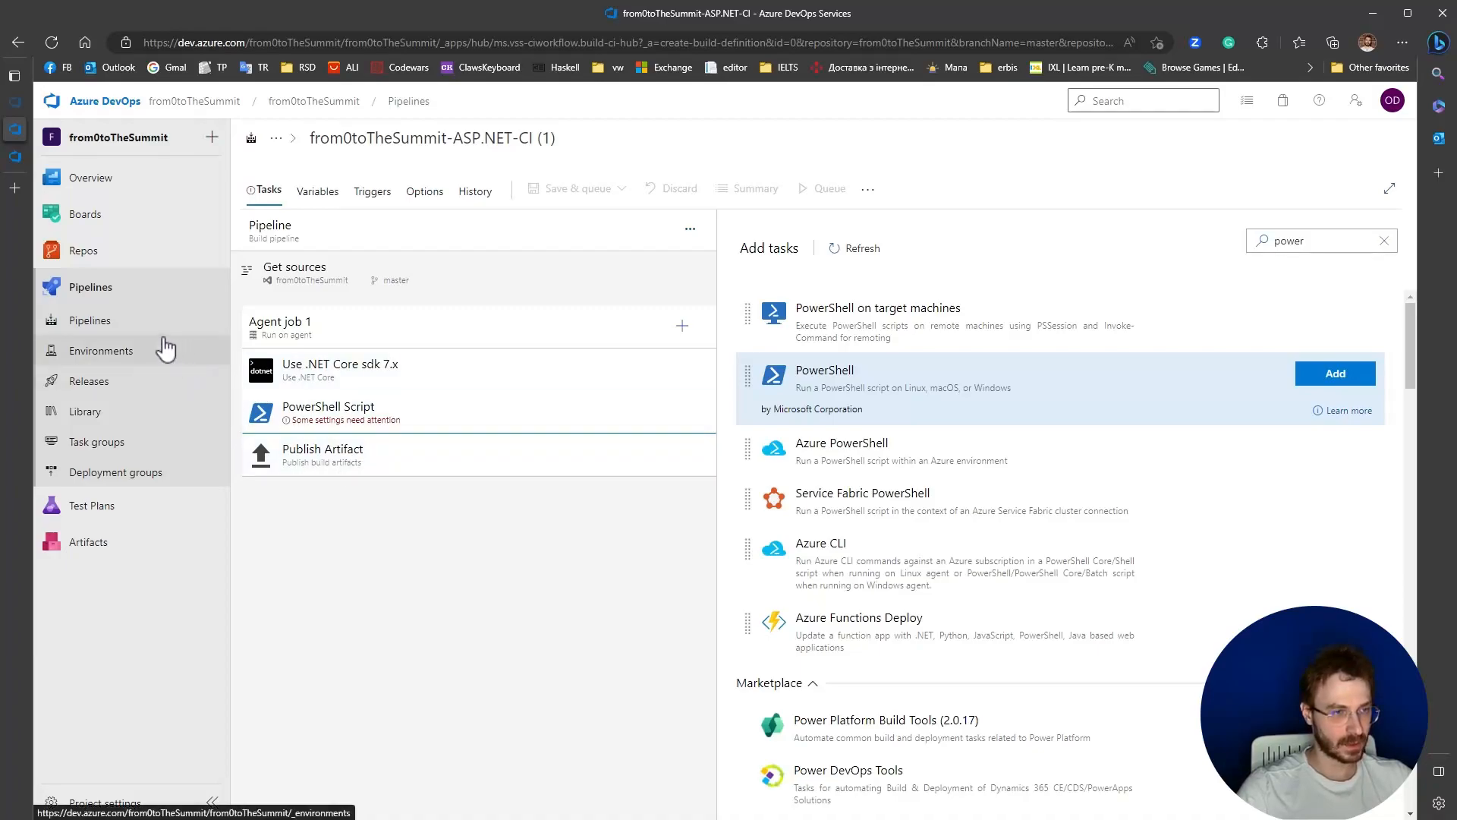
- Copy the dotnet restore and dotnet publish lines from azure-pipelines.yml in the repository
click(21, 158)
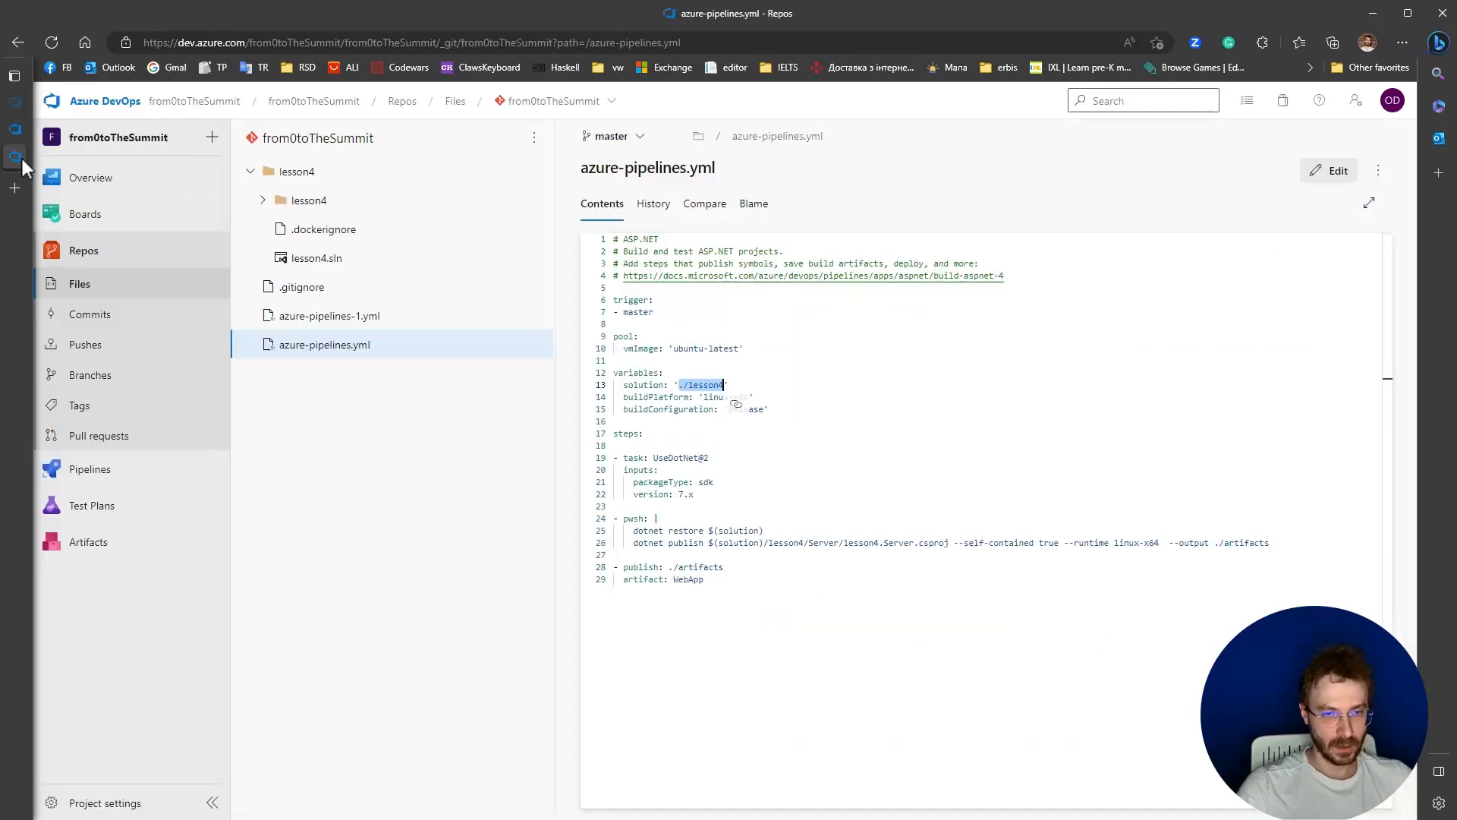
drag(598, 533, 598, 547)
key(ctrl+c)
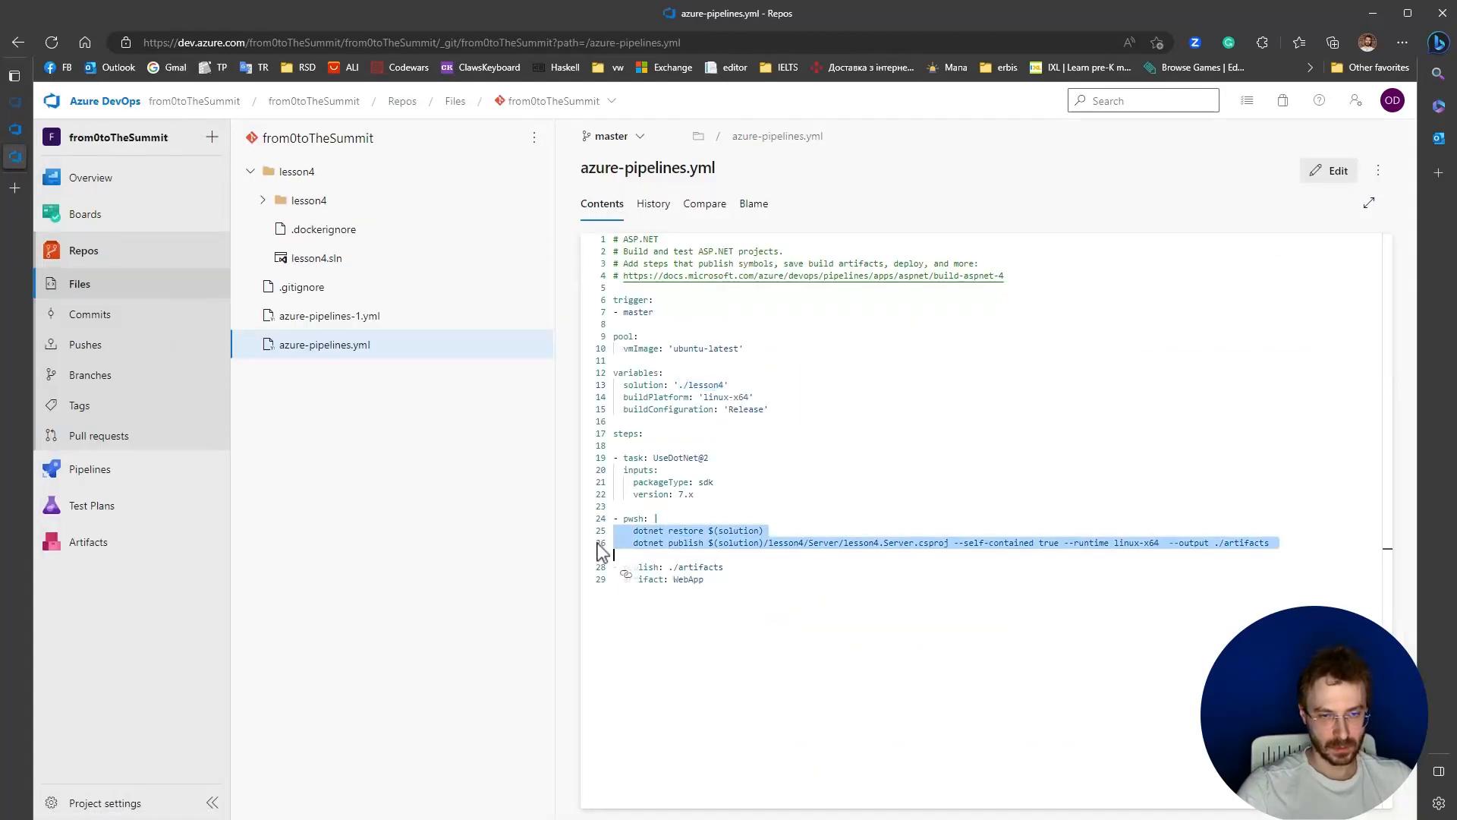
- Set the PowerShell Script task's type to Inline and delete the sample Write-Host "Hello World" line
click(15, 129)
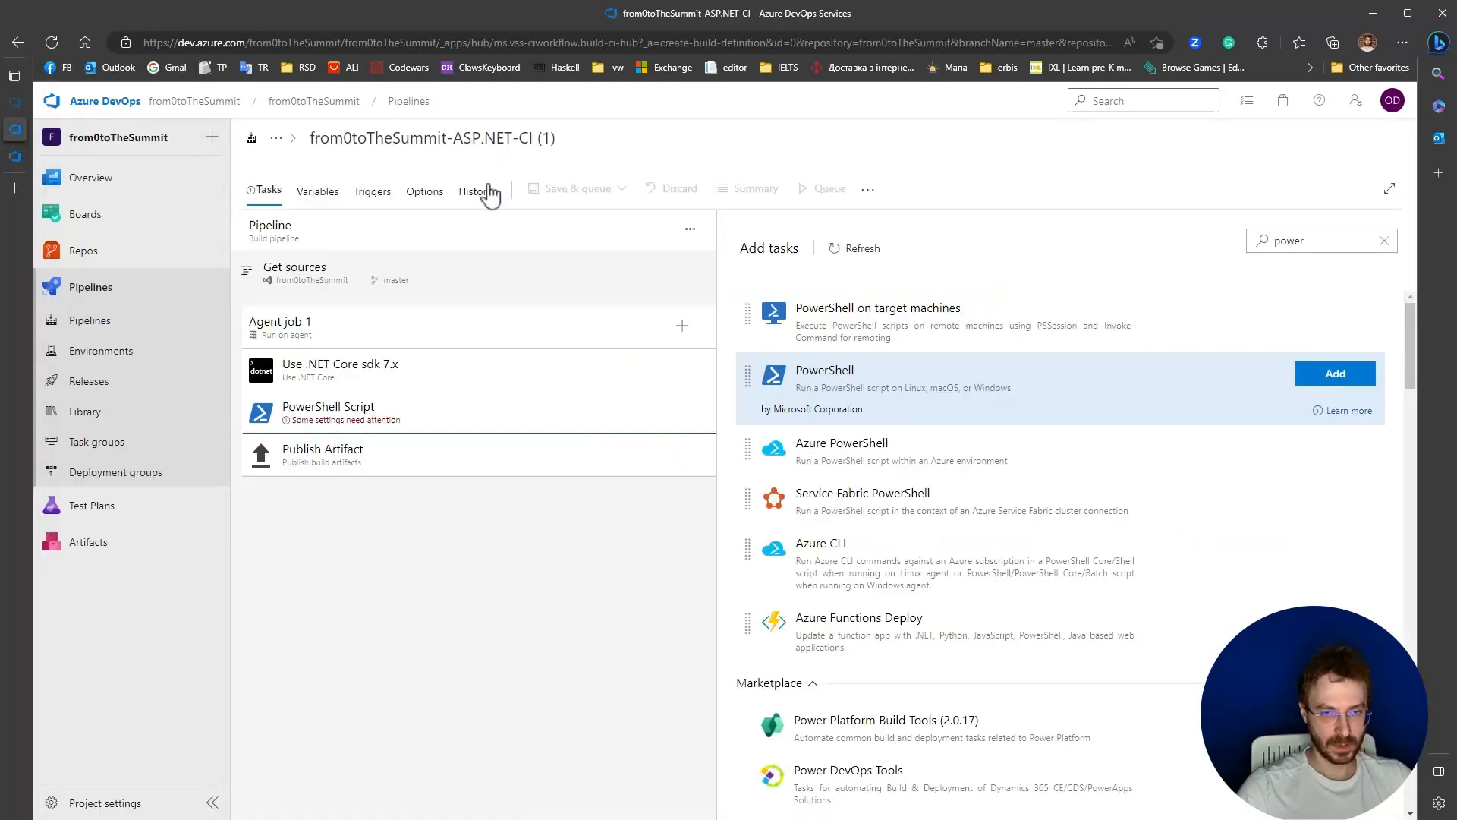
click(400, 412)
click(839, 400)
drag(874, 499, 737, 485)
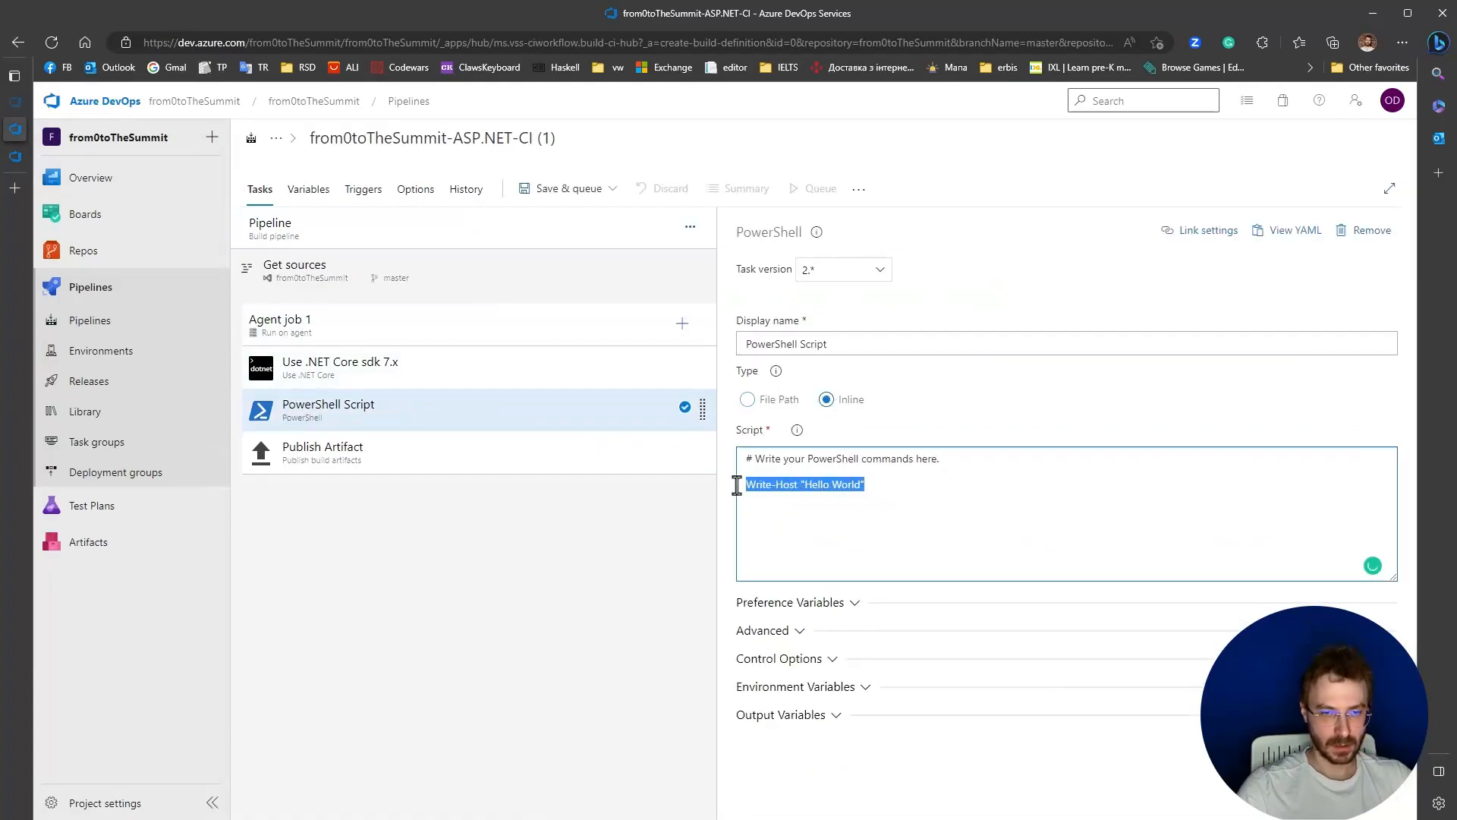
key(BackSpace)
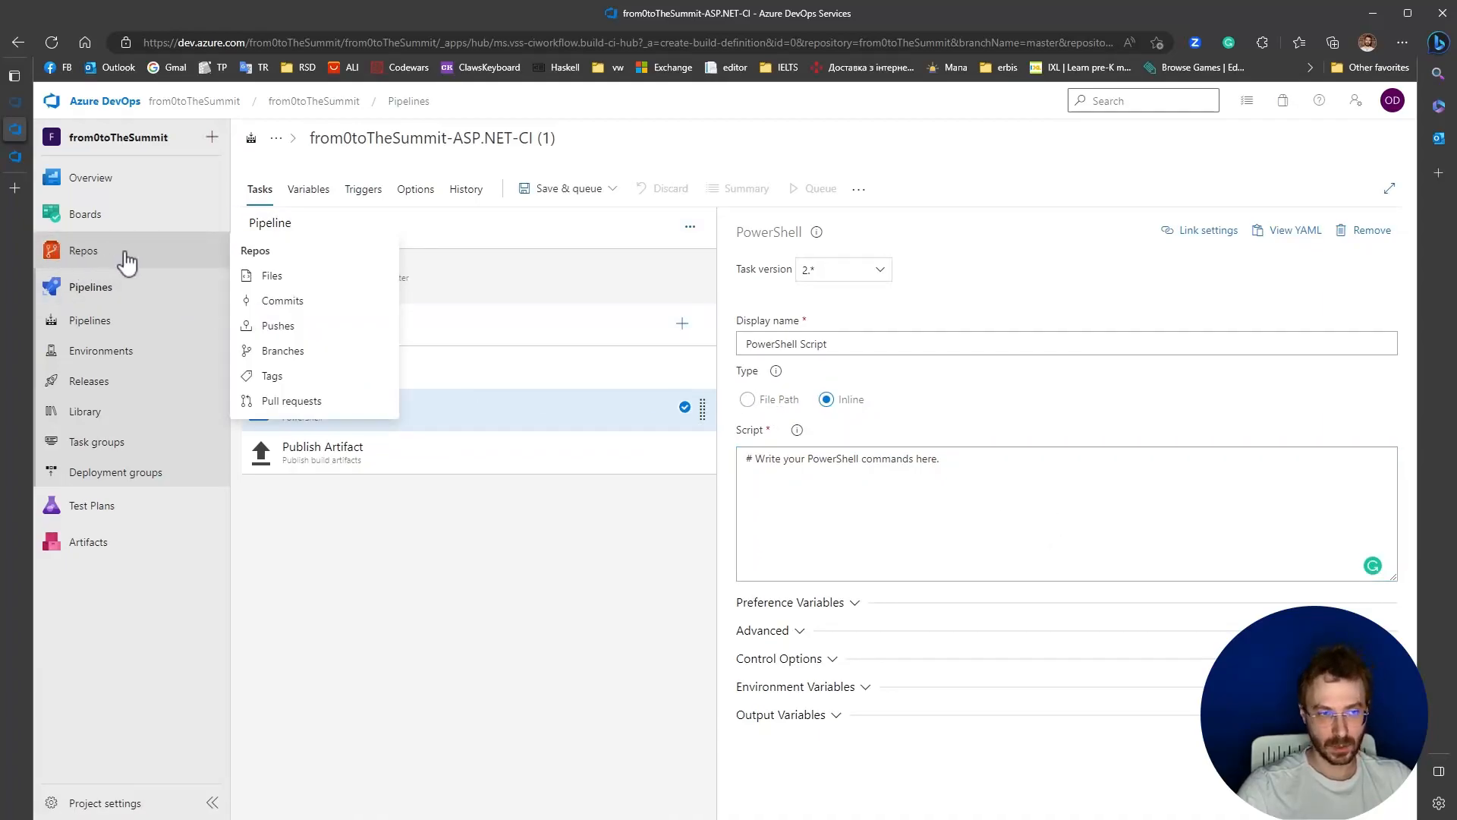
click(771, 402)
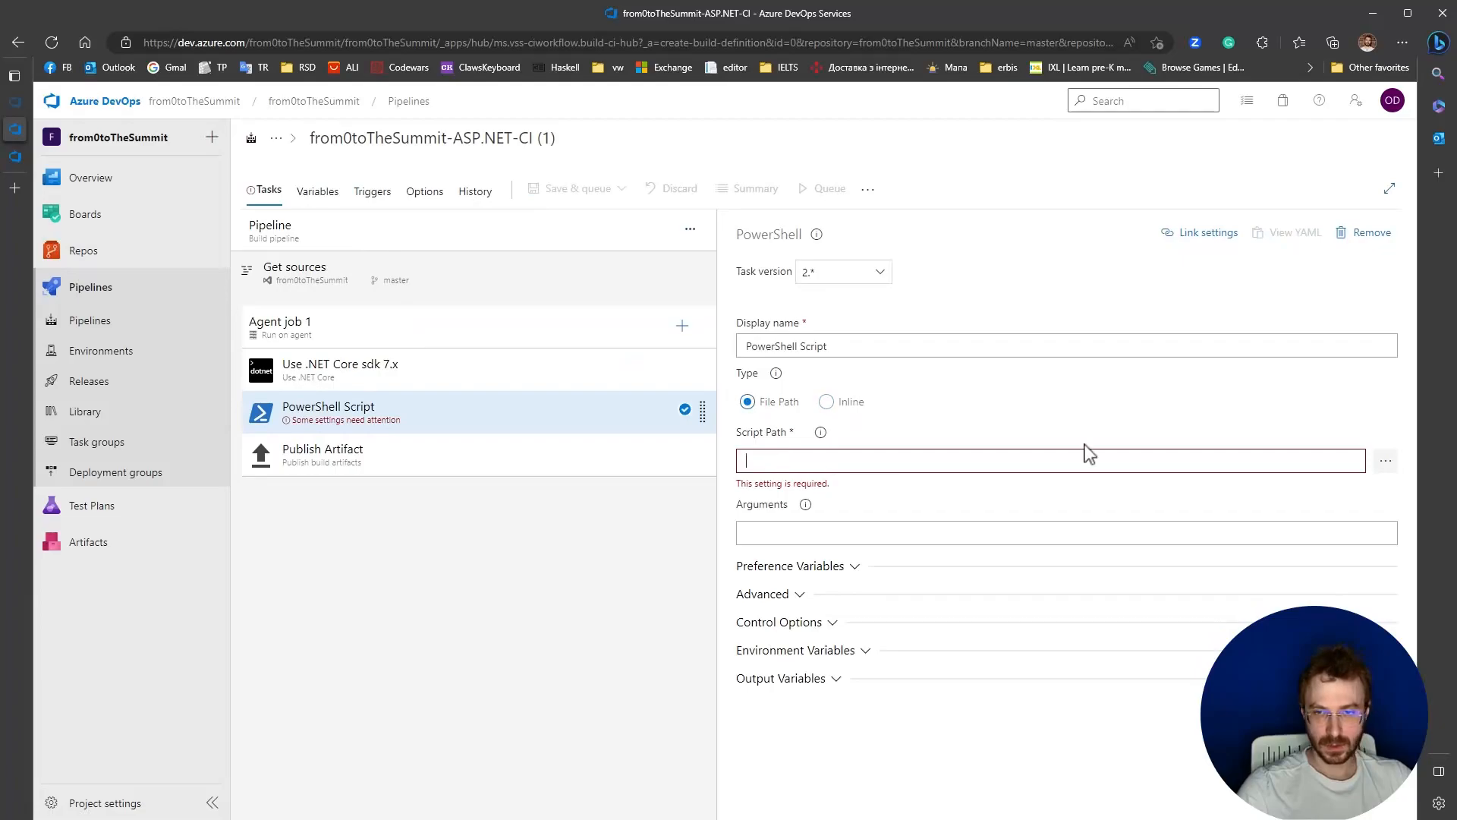
click(1383, 463)
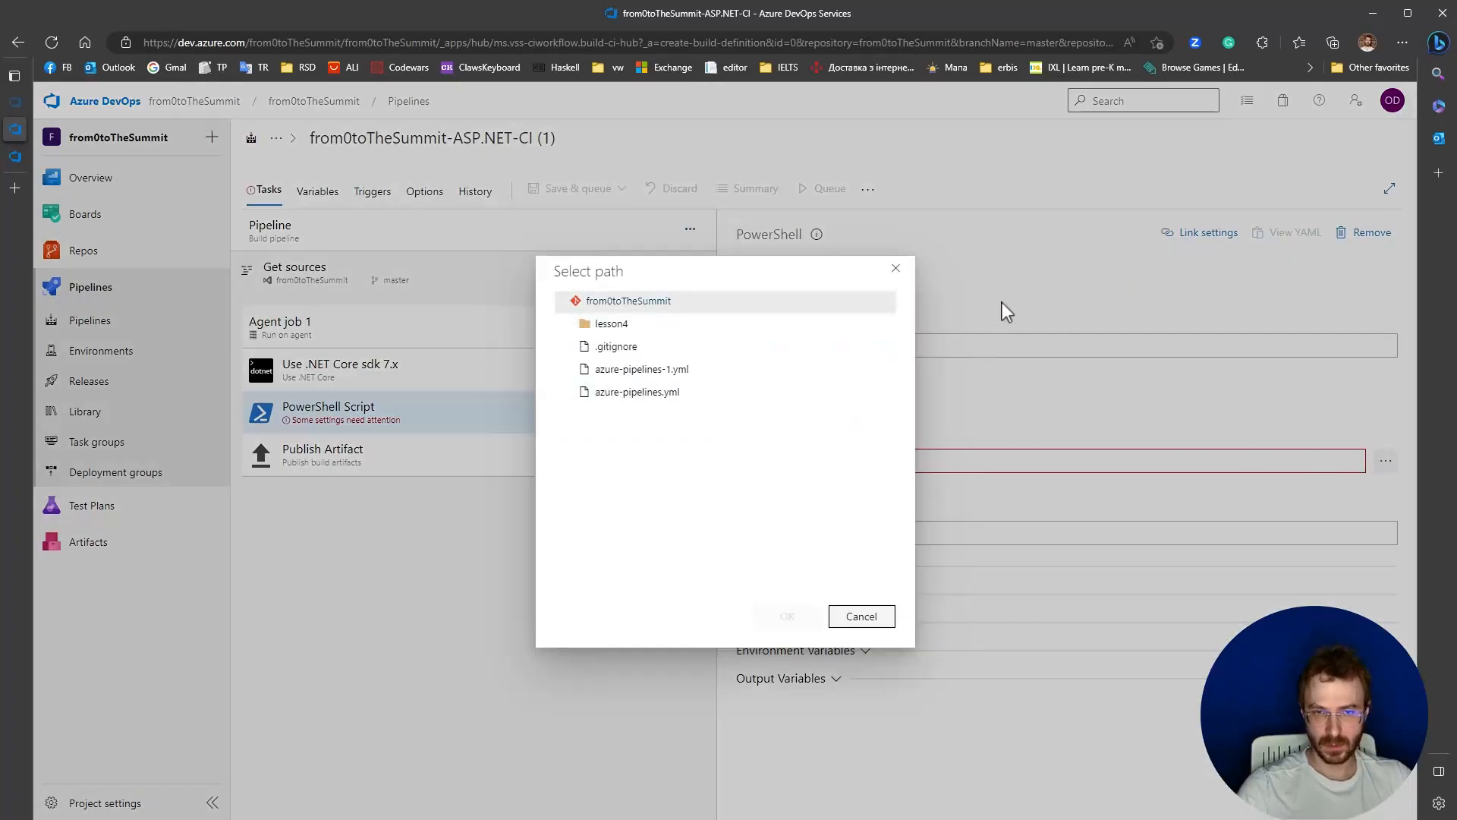
click(895, 268)
click(827, 399)
- Paste the copied dotnet commands into the inline script and replace both $(solution) references with ./lesson4 from azure-pipelines.yml
click(835, 476)
key(ctrl+v)
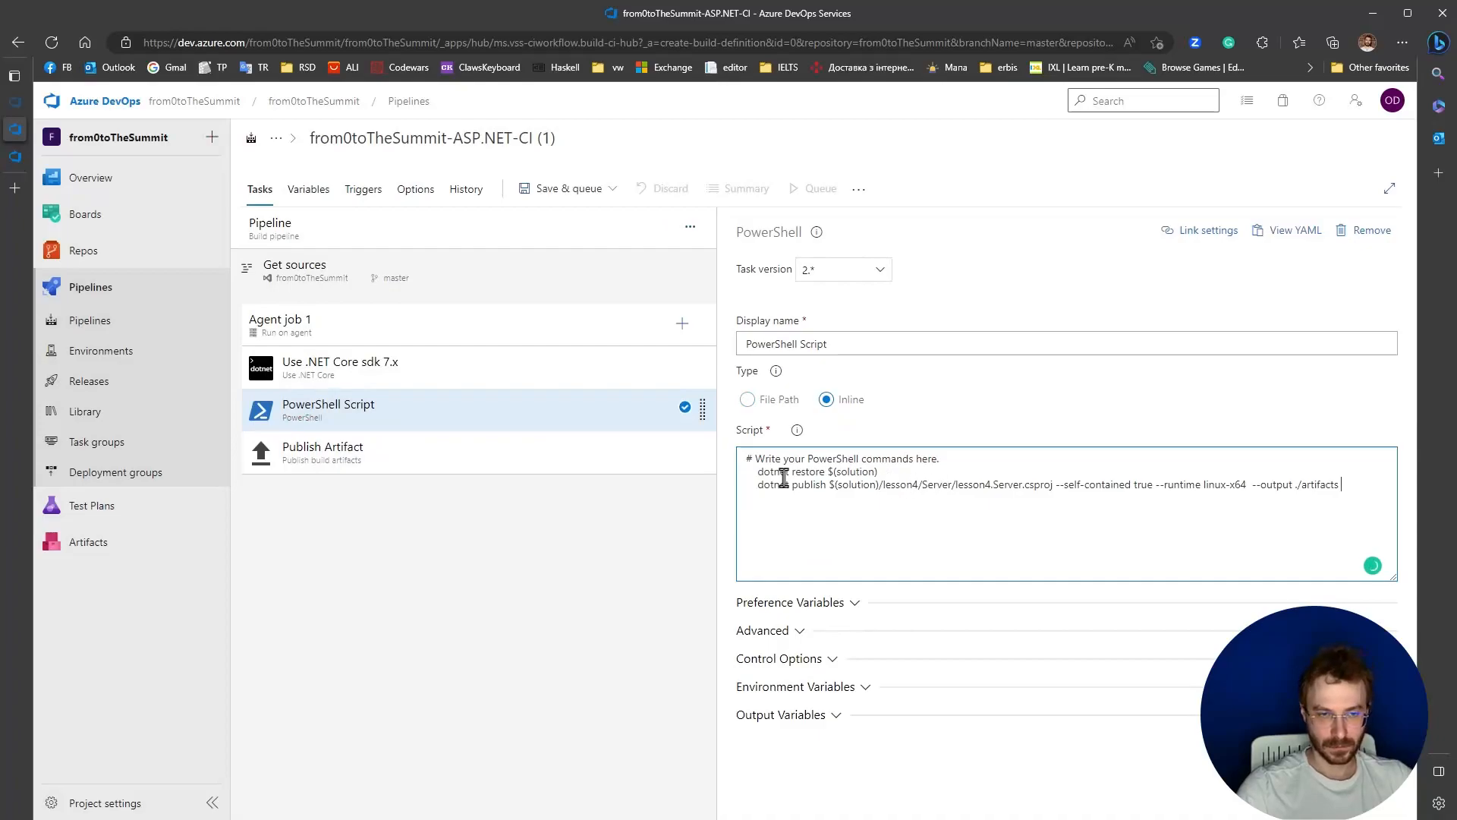
click(15, 156)
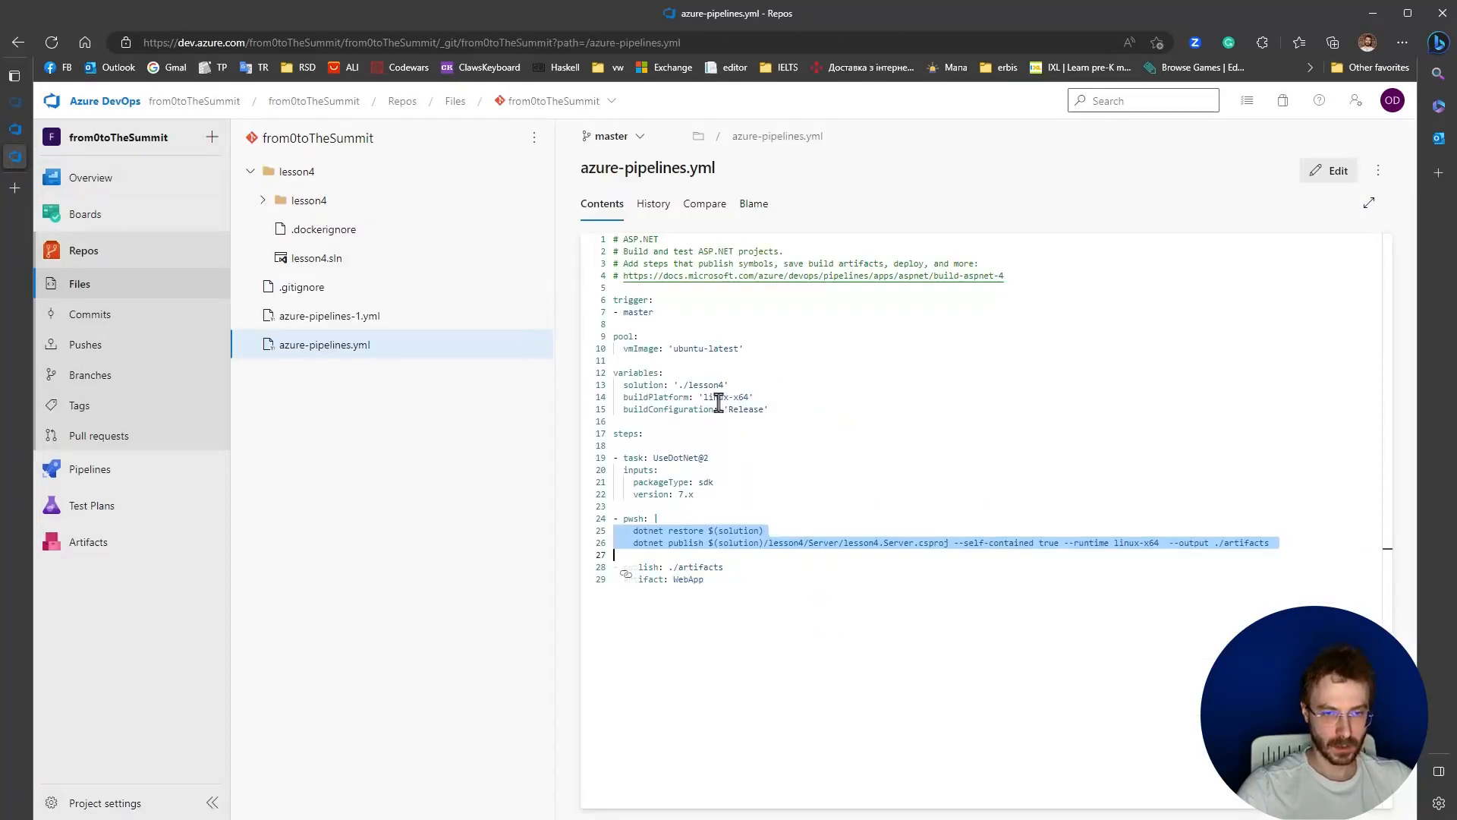
drag(679, 387, 725, 387)
key(ctrl+c)
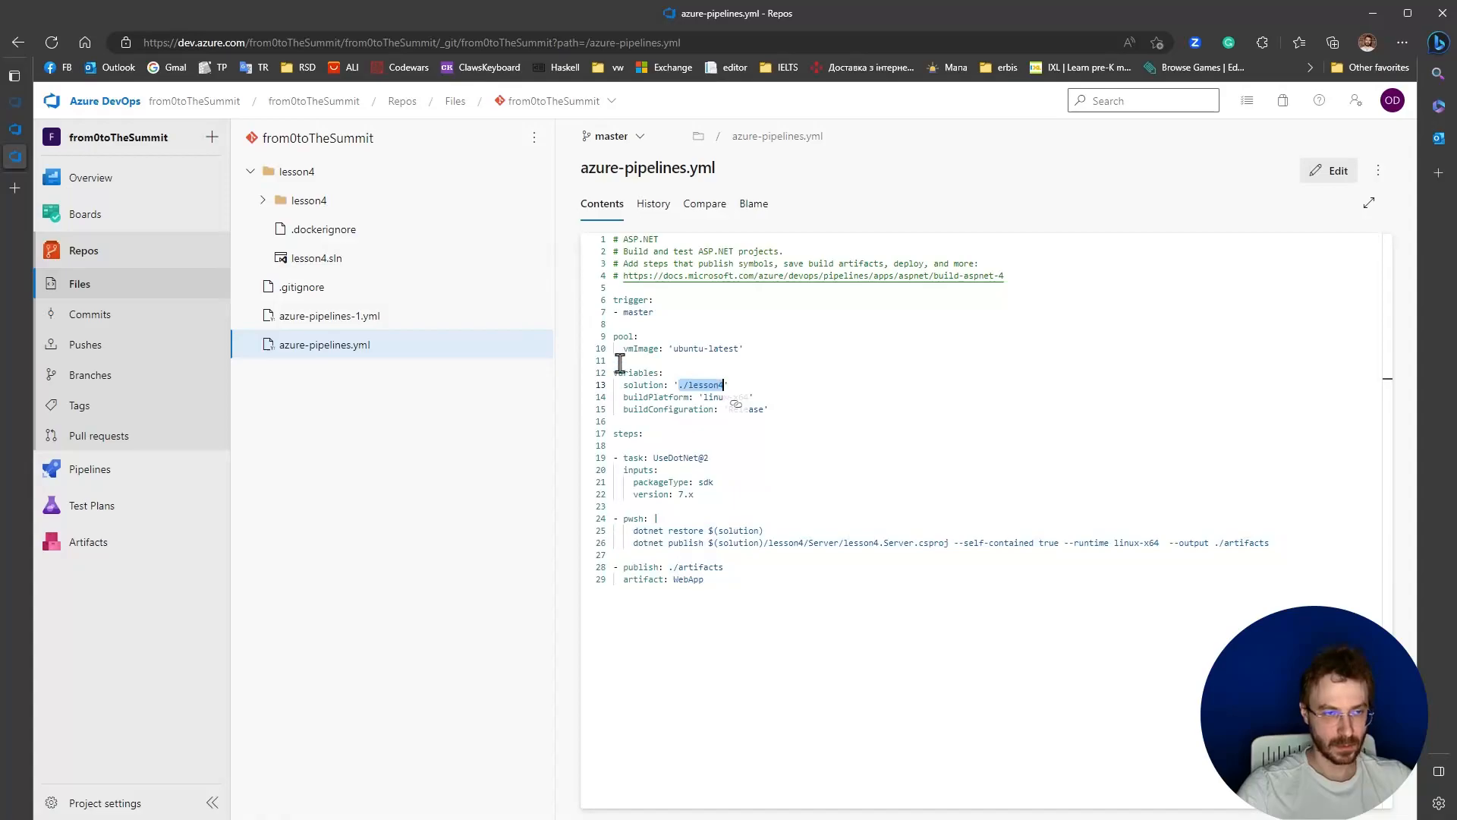
click(14, 131)
mouse_move(828, 472)
mouse_down()
mouse_move(879, 472)
mouse_move(827, 488)
mouse_up()
key(ctrl+v)
key(ctrl+v)
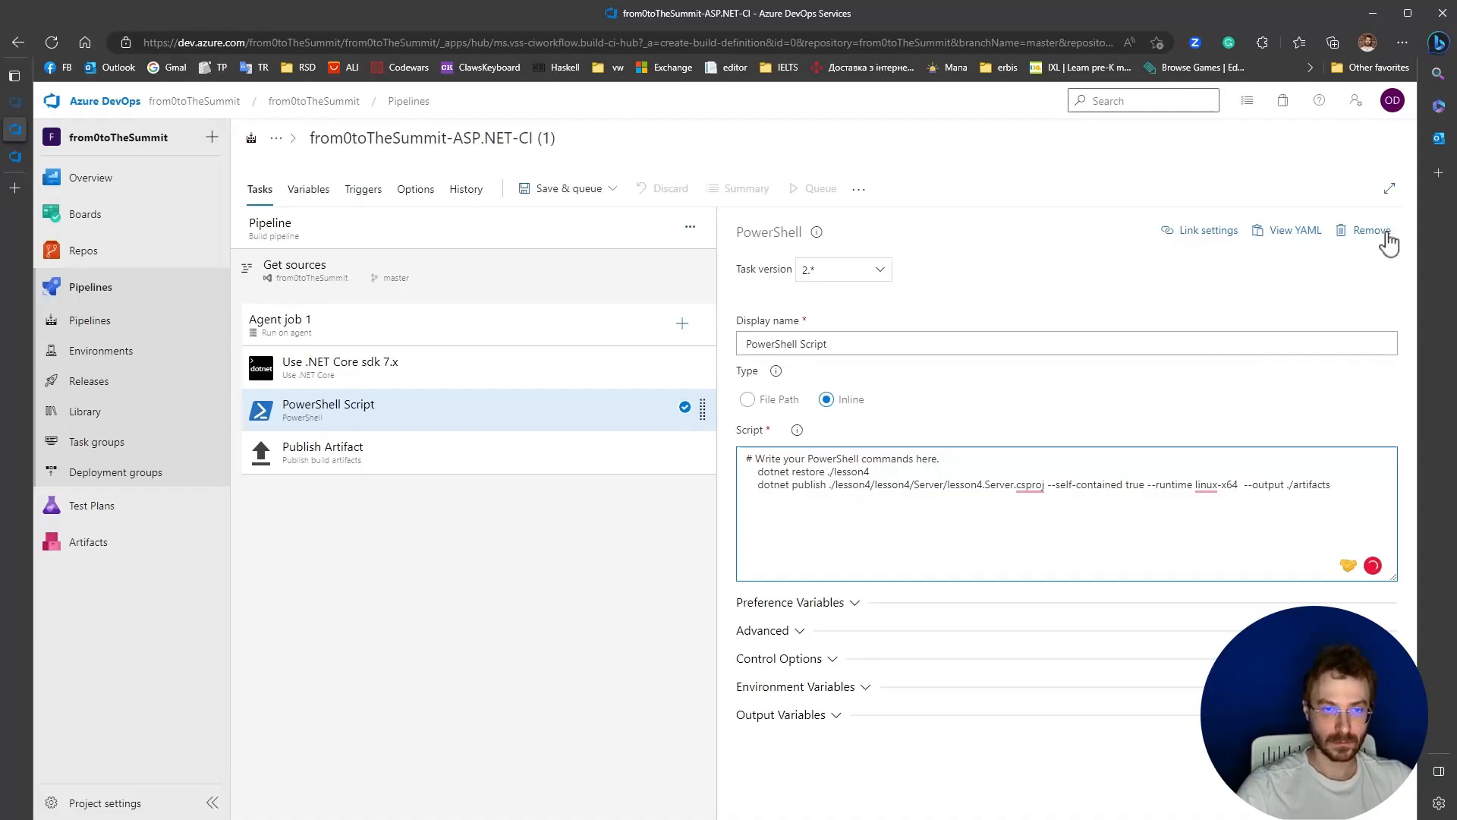
- Open run #20230328.2 of from0toTheSummit-ASP.NET-CI and examine its published drop artifact and the Agent job 1 details
click(585, 191)
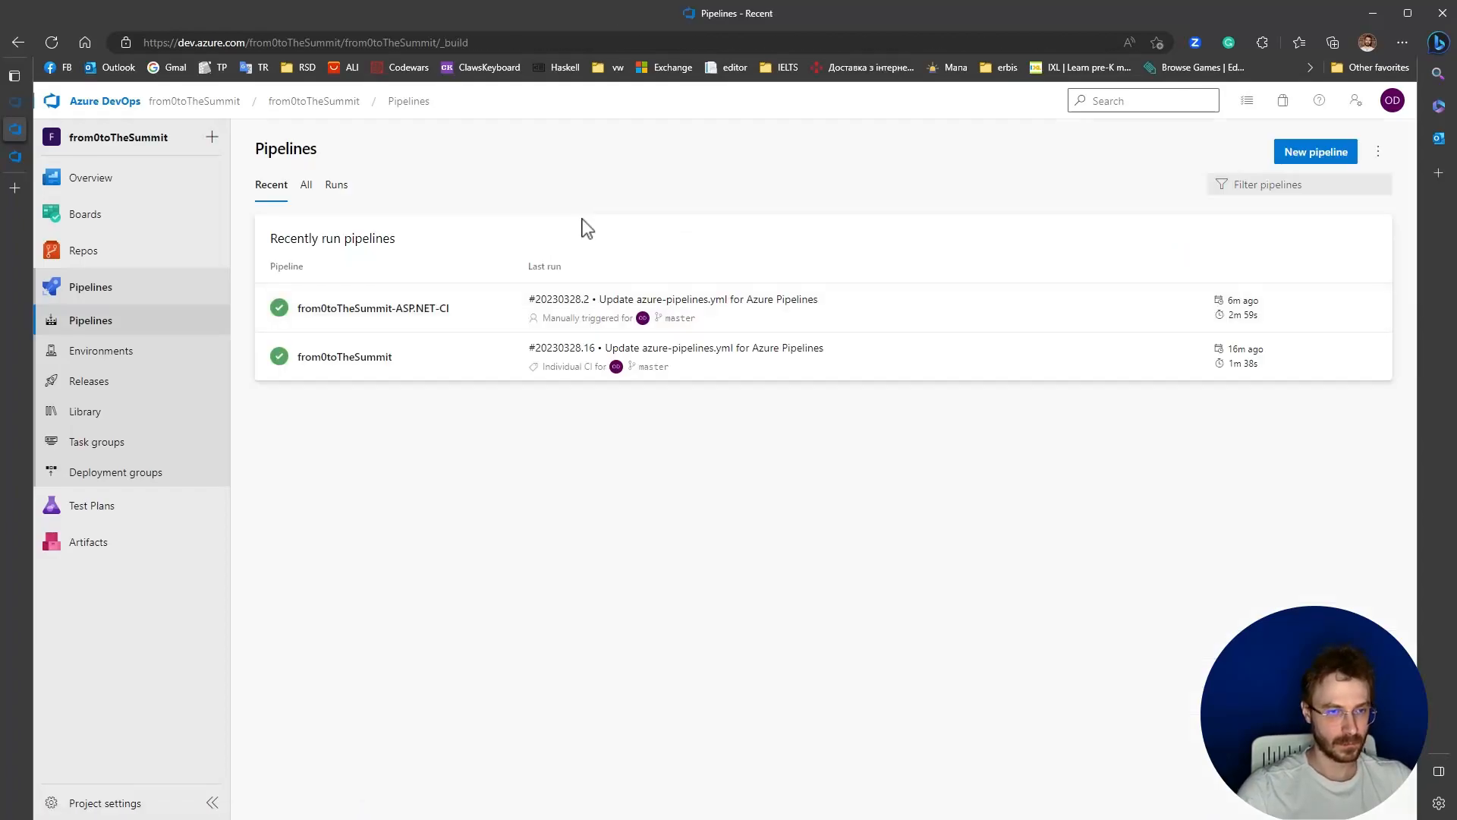
right_click(549, 221)
key(Escape)
click(482, 313)
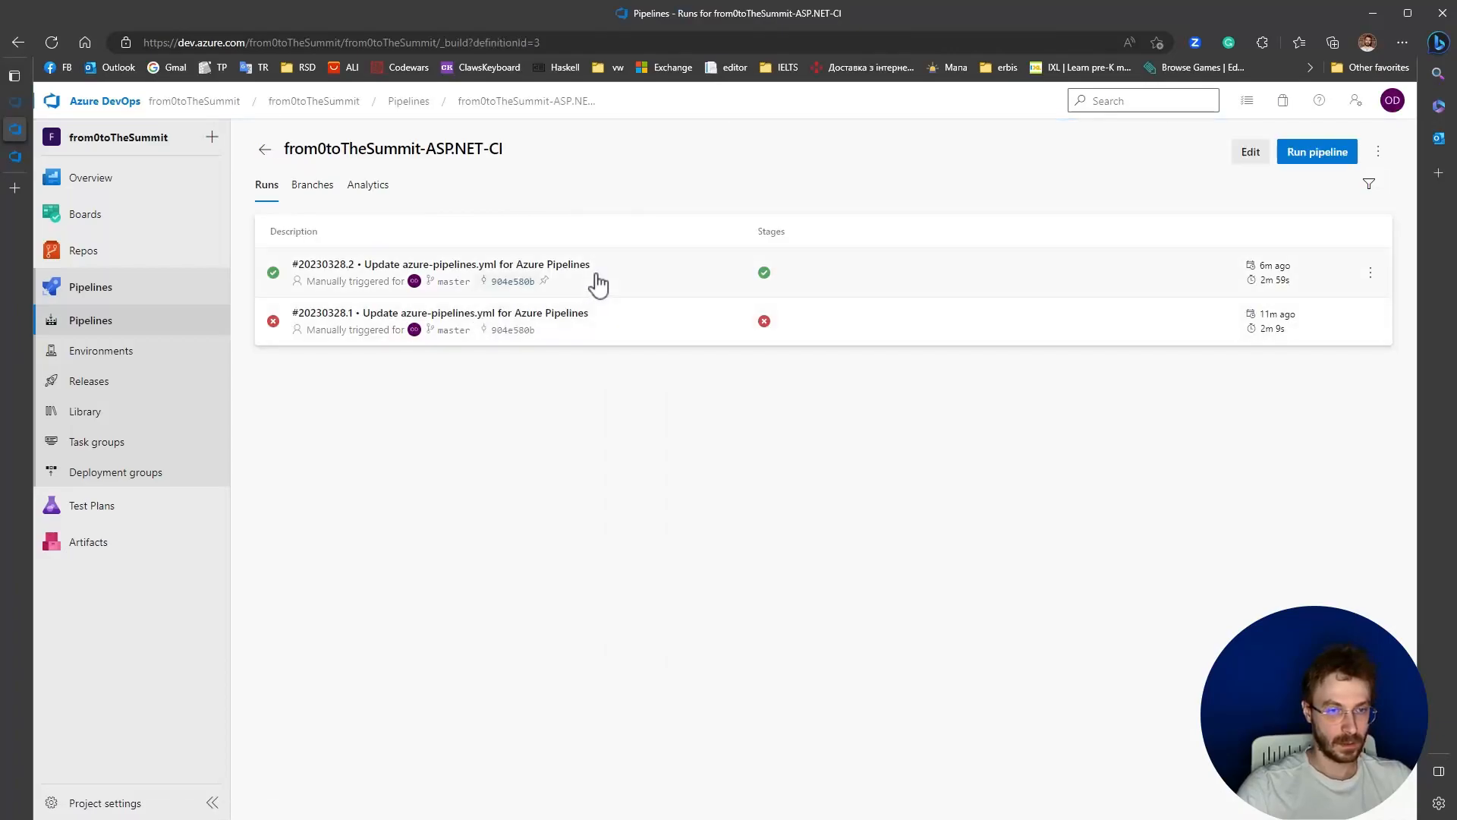
click(625, 279)
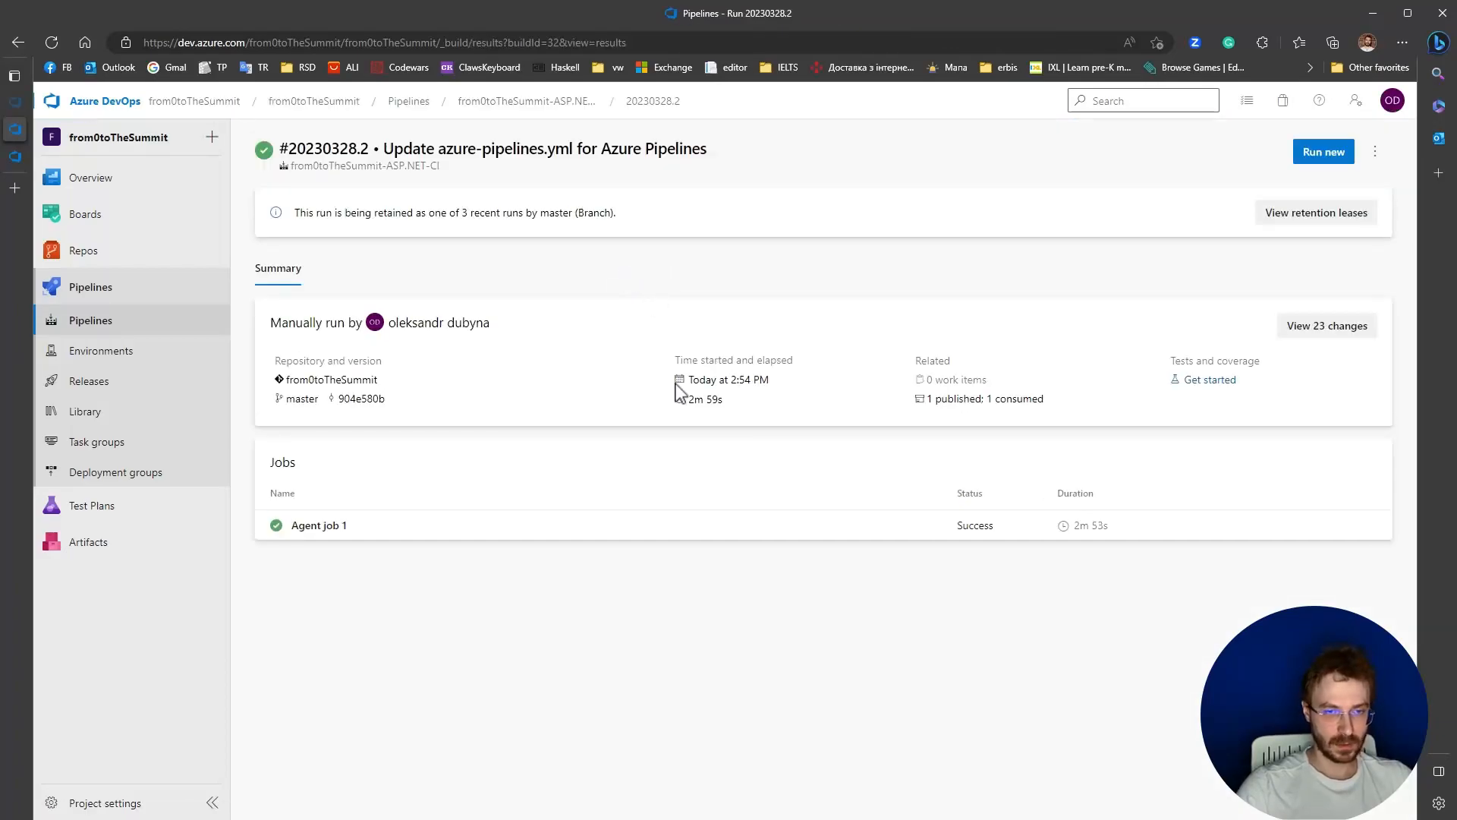
click(990, 400)
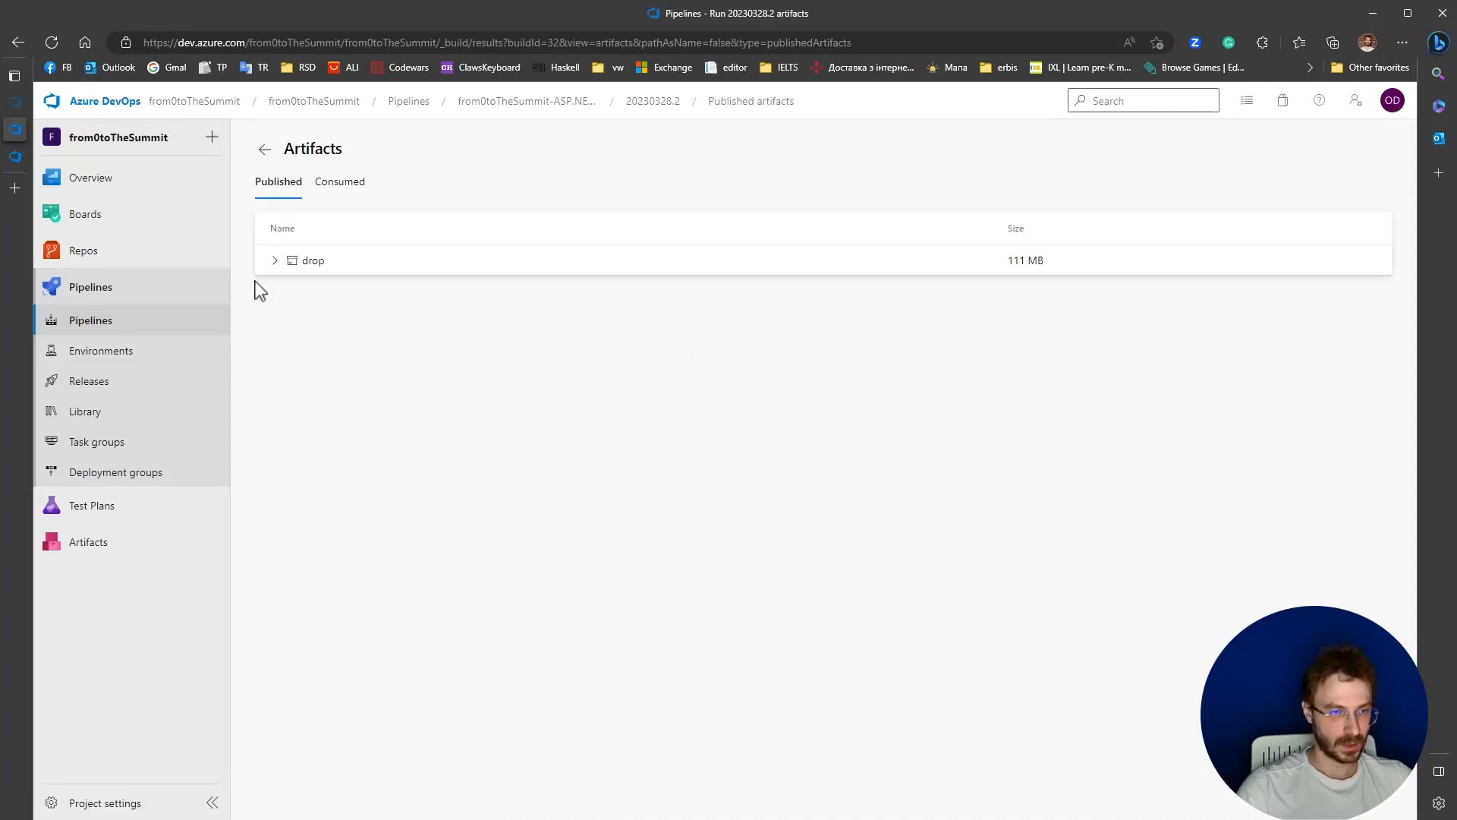
click(275, 262)
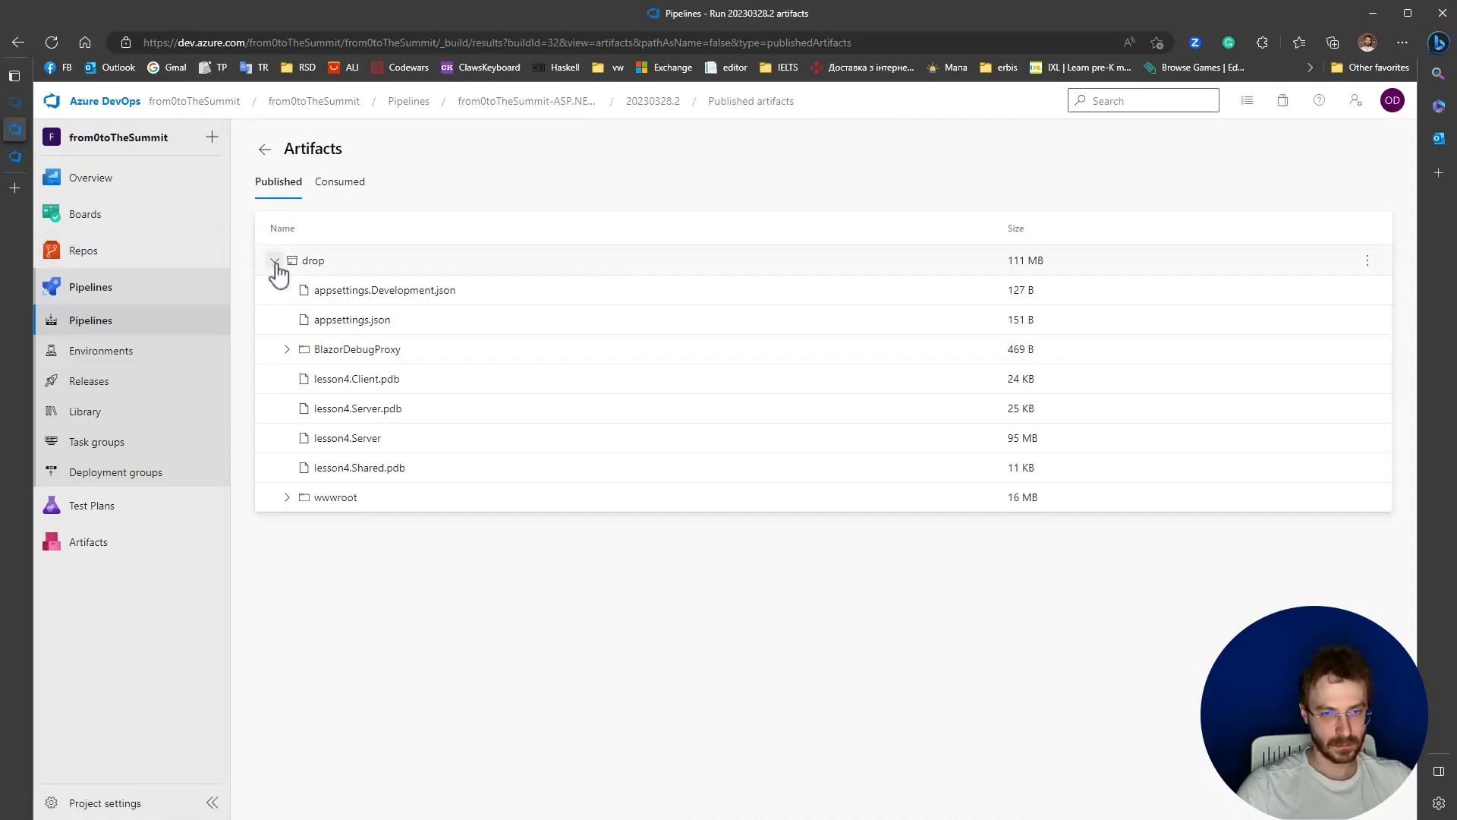
click(275, 262)
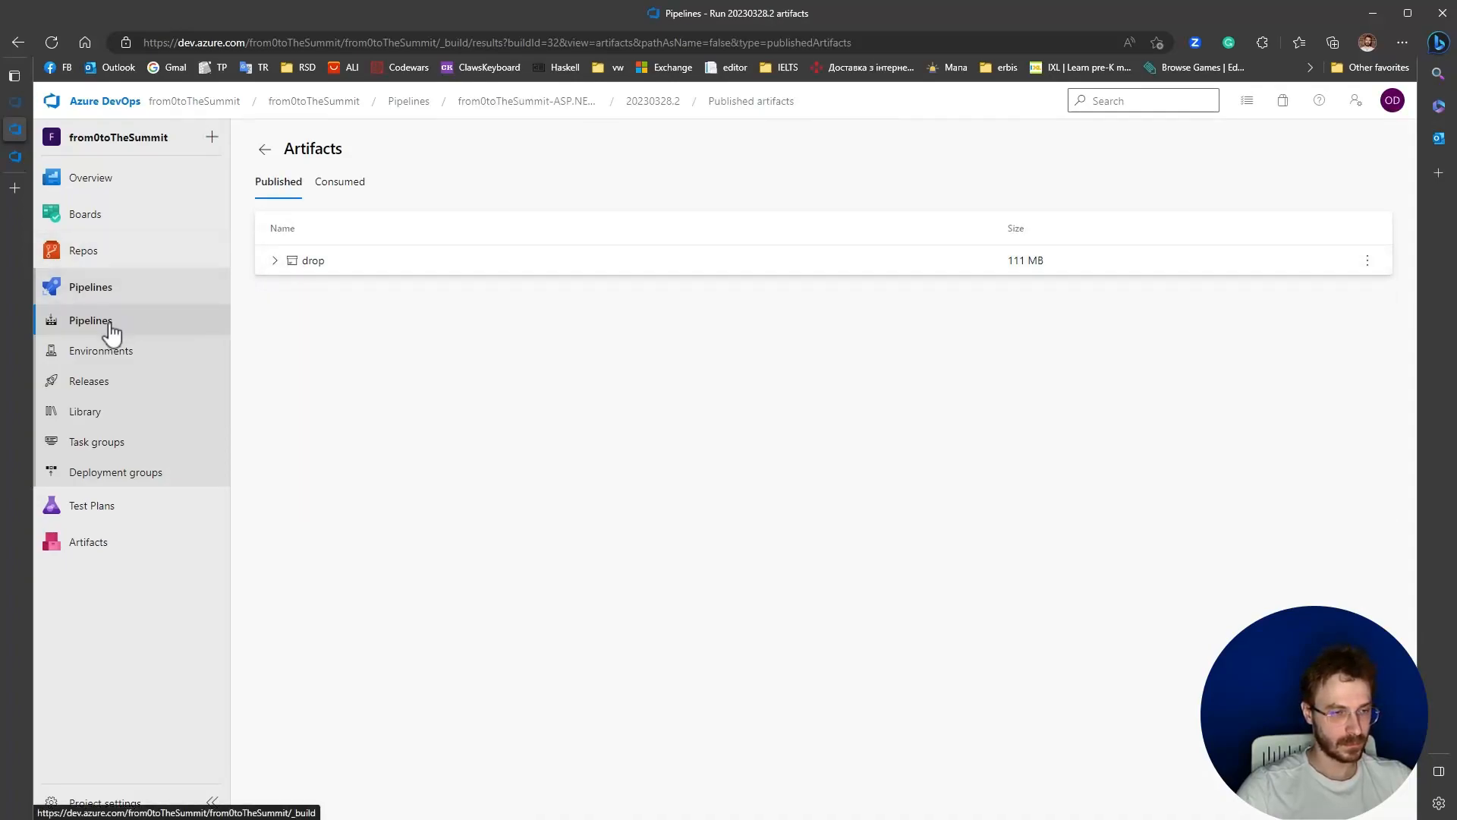
click(16, 43)
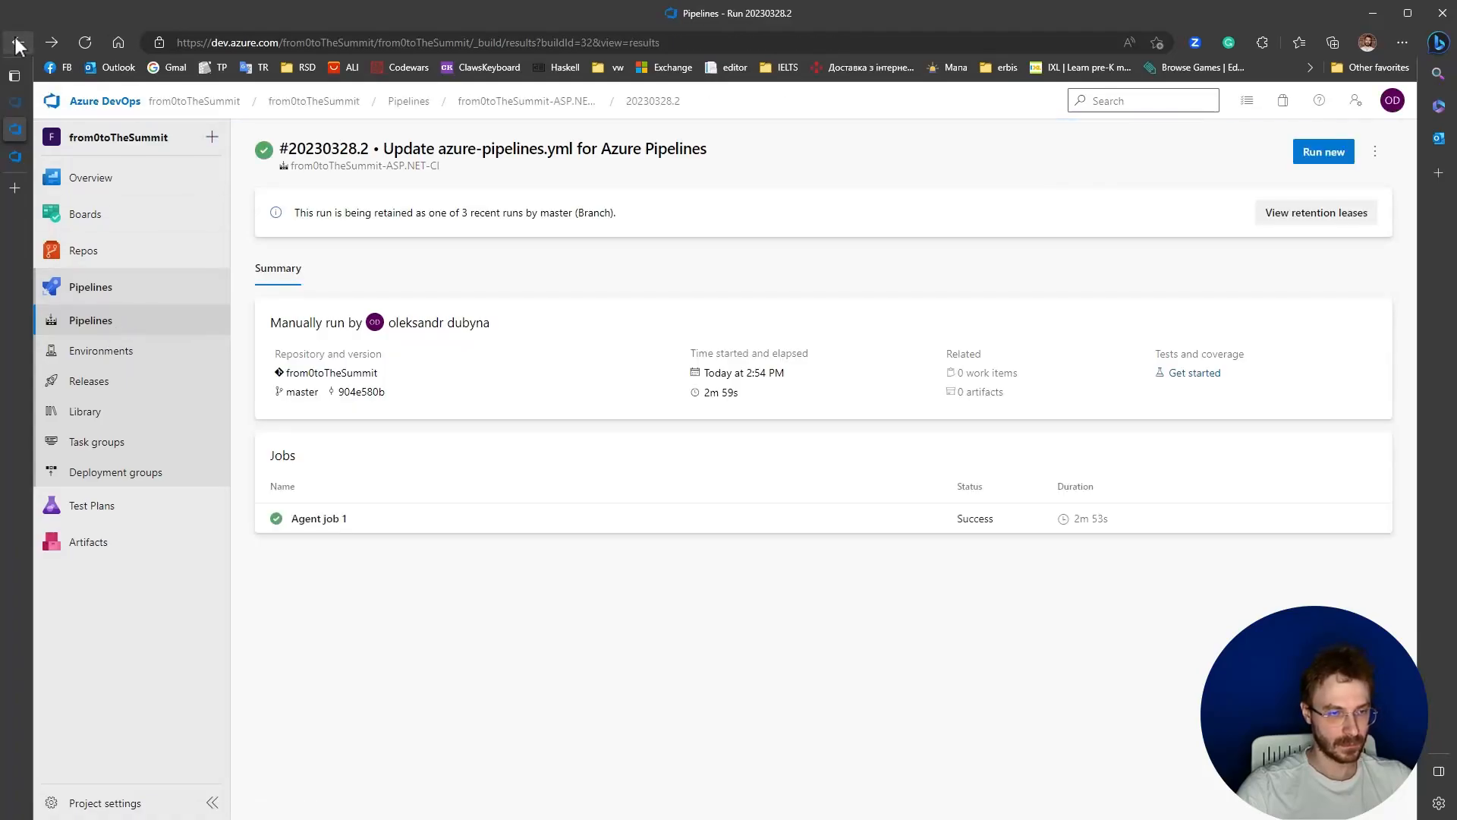
click(328, 519)
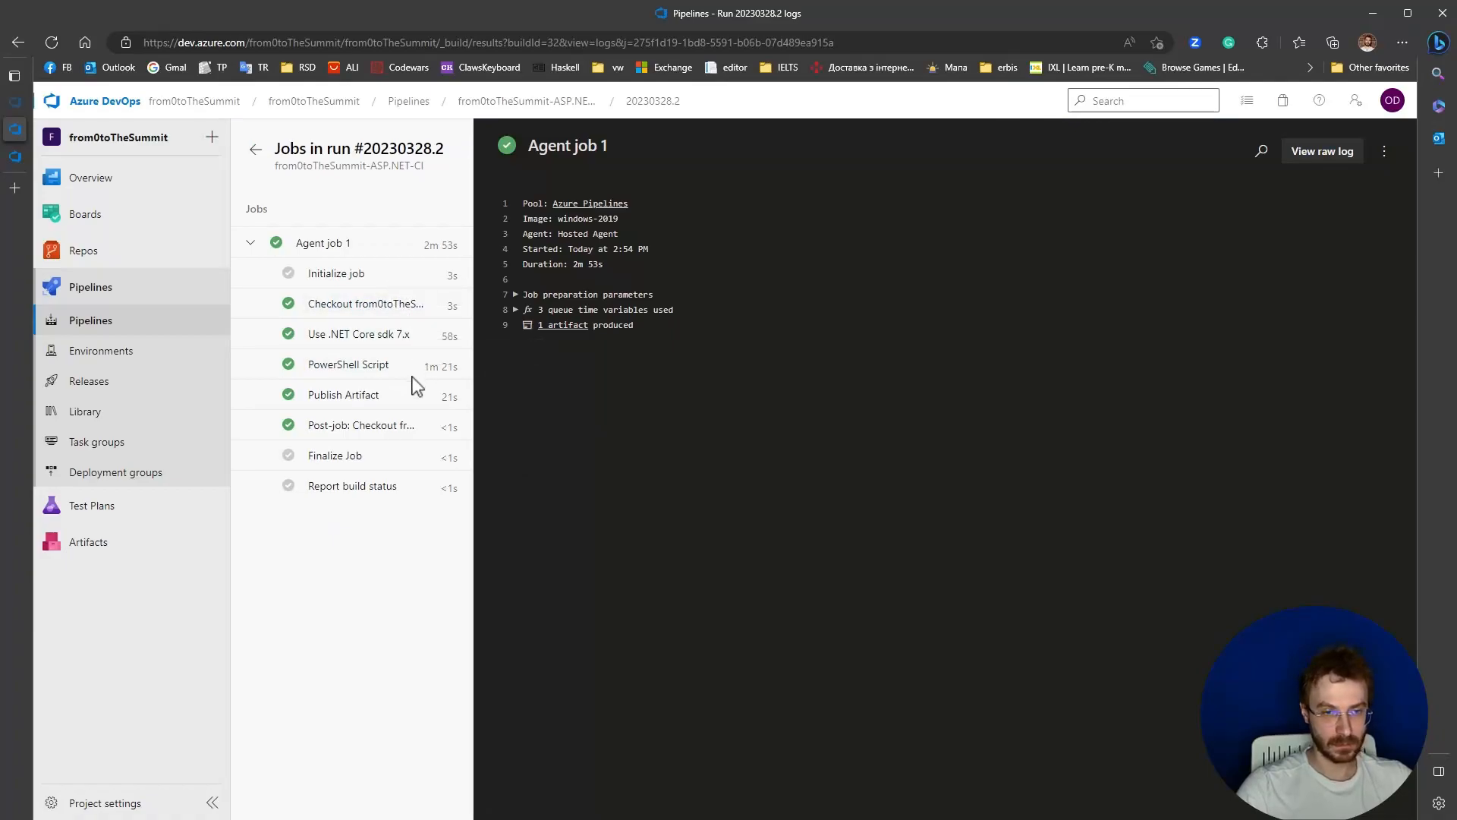
- Examine the logs of the Use .NET Core sdk 7.x, PowerShell Script, Publish Artifact and Post-job Checkout steps in run #20230328.2
click(325, 337)
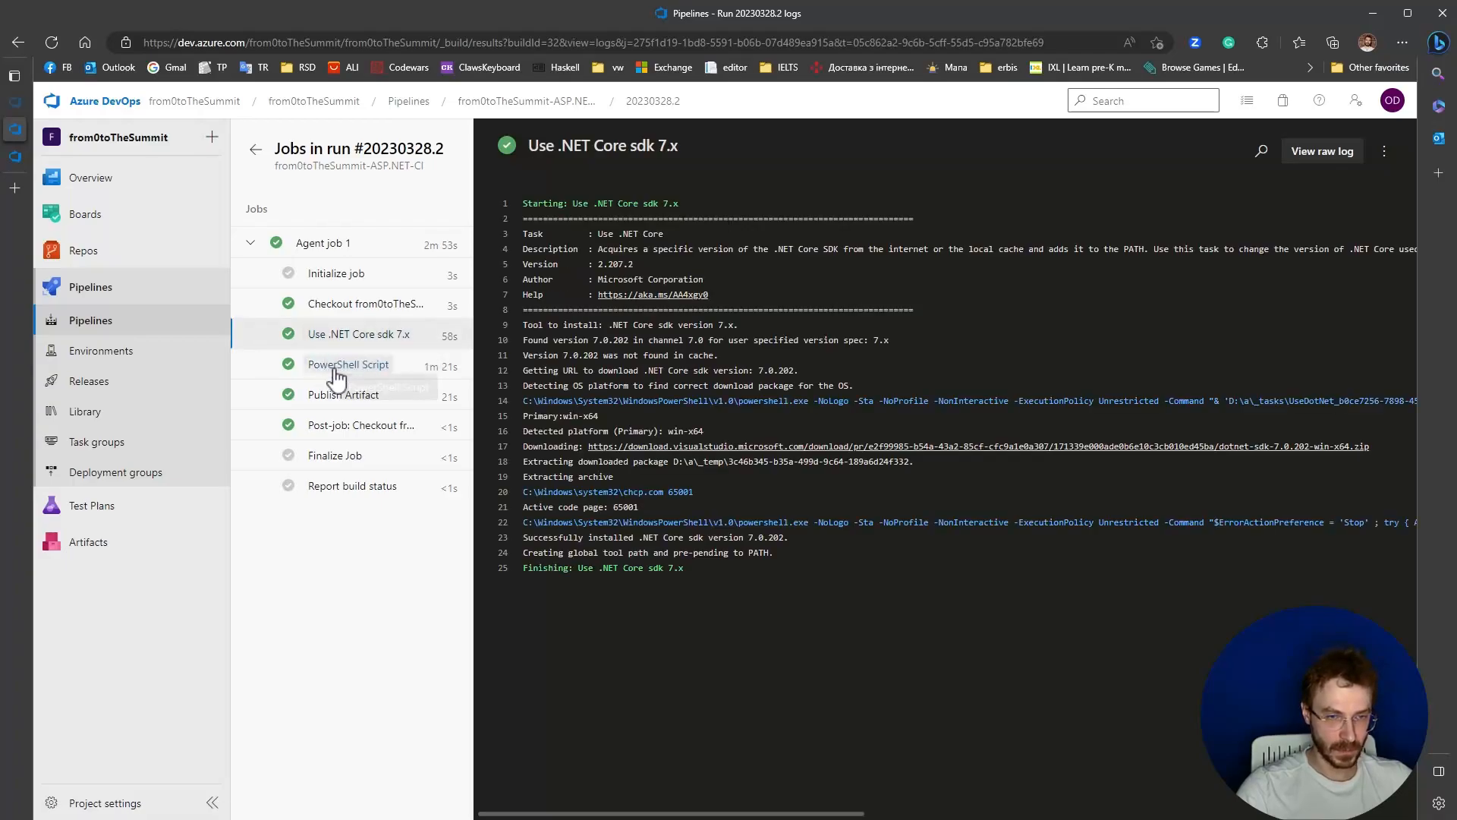
click(335, 366)
scroll(797, 501, down, 3)
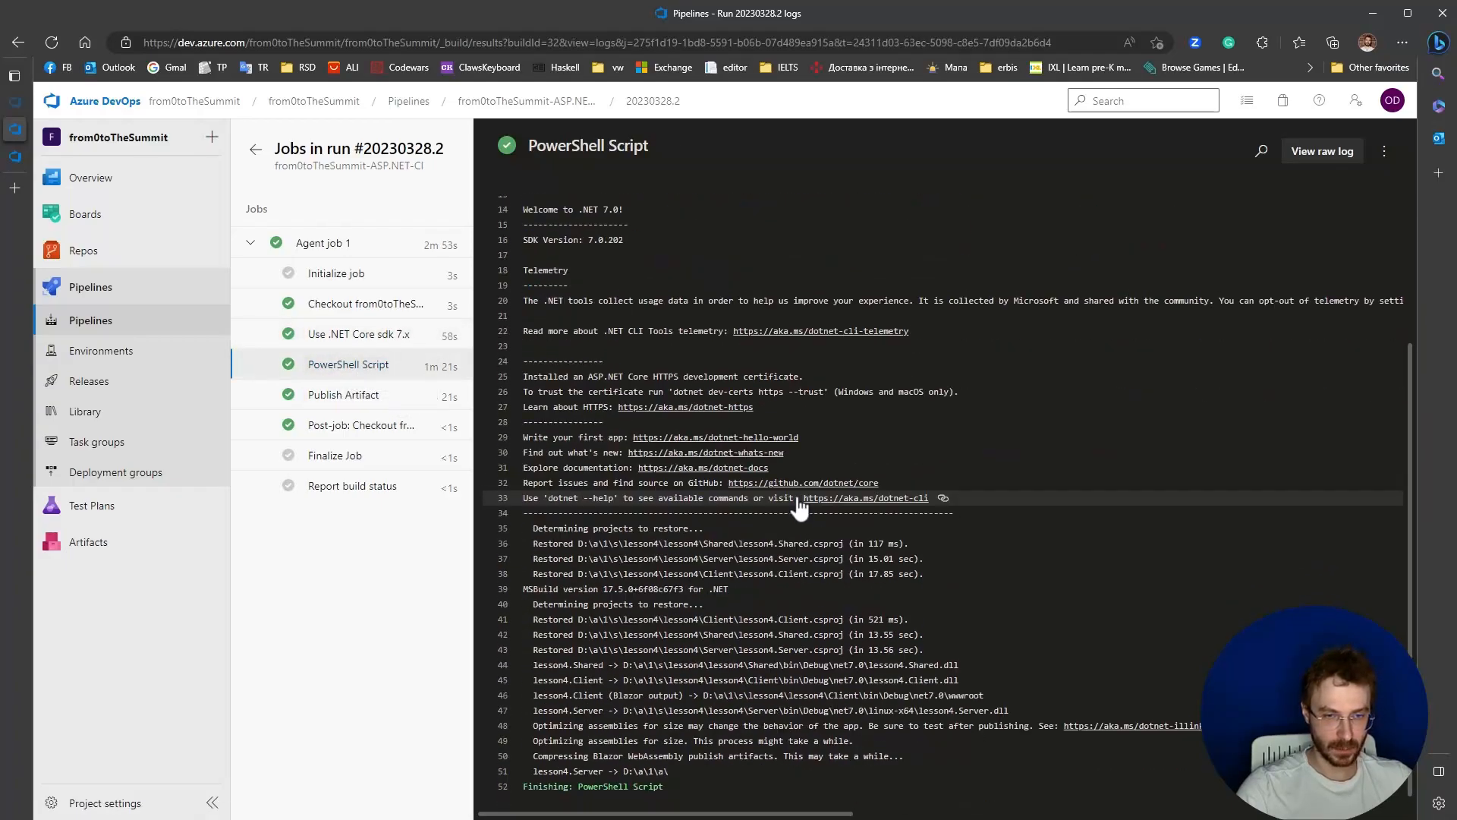
click(389, 397)
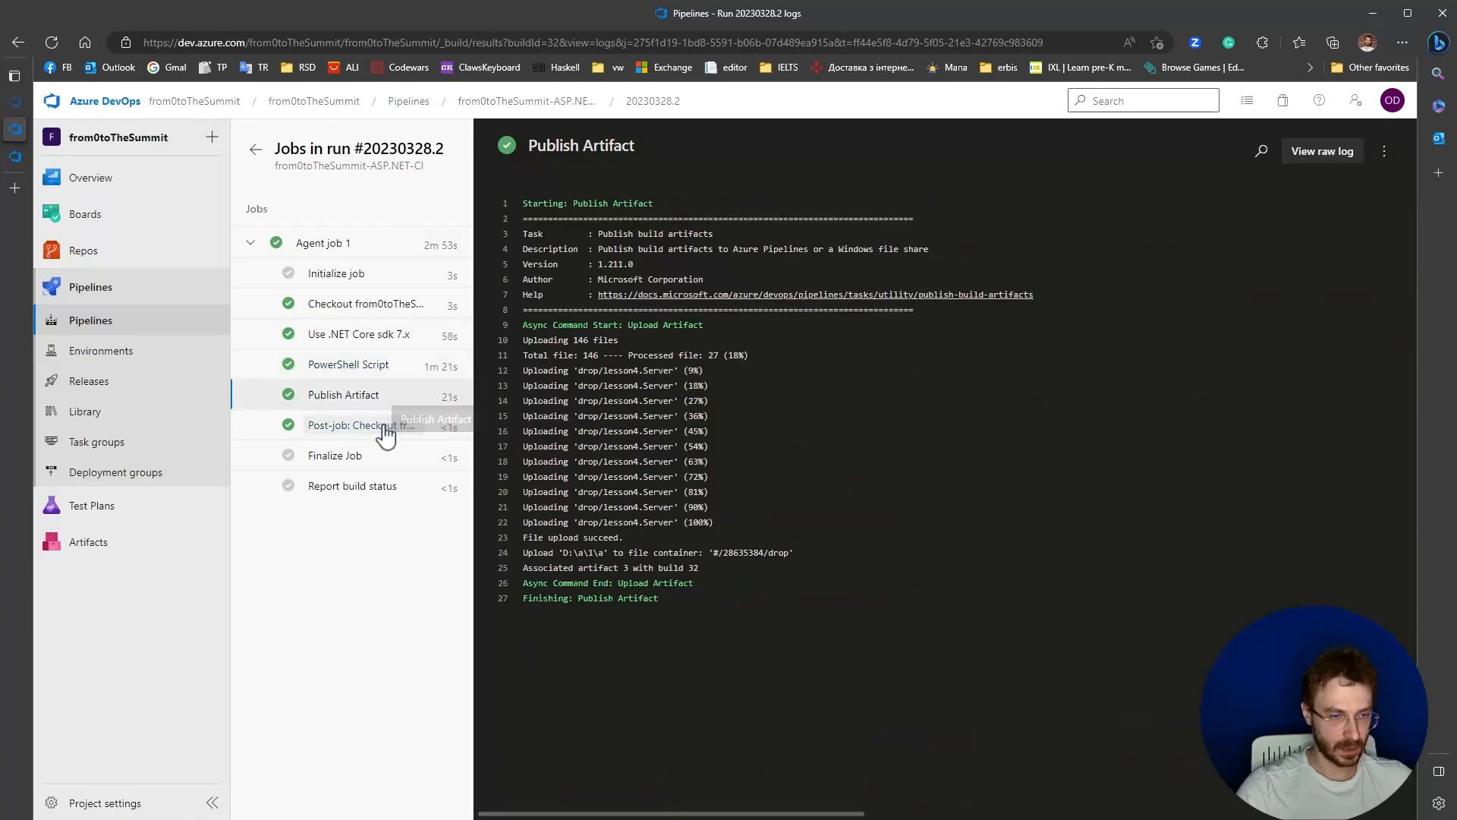
click(408, 430)
- Edit the from0toTheSummit-ASP.NET-CI pipeline and set its agent specification to ubuntu latest
click(106, 325)
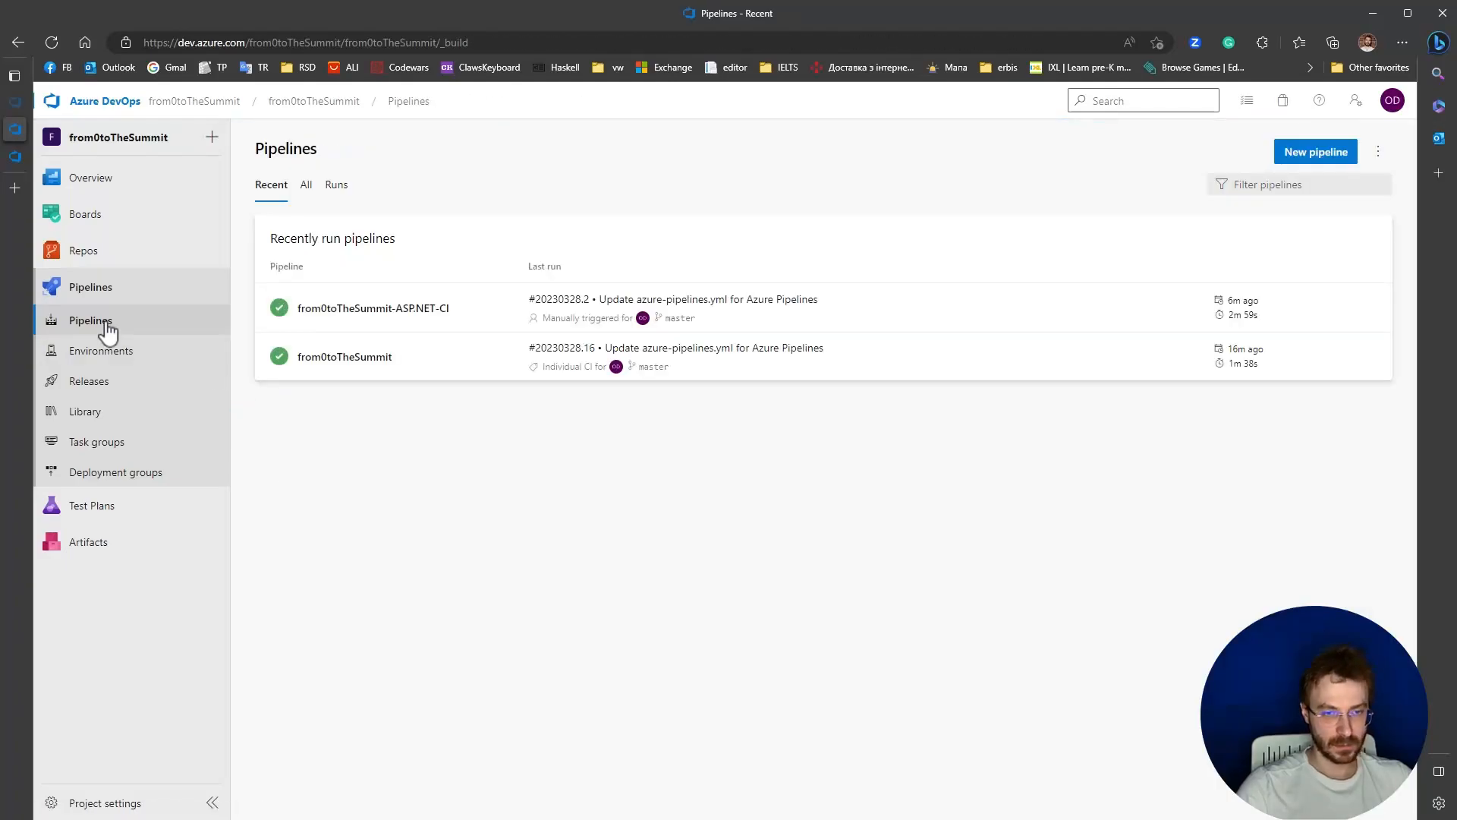
click(531, 302)
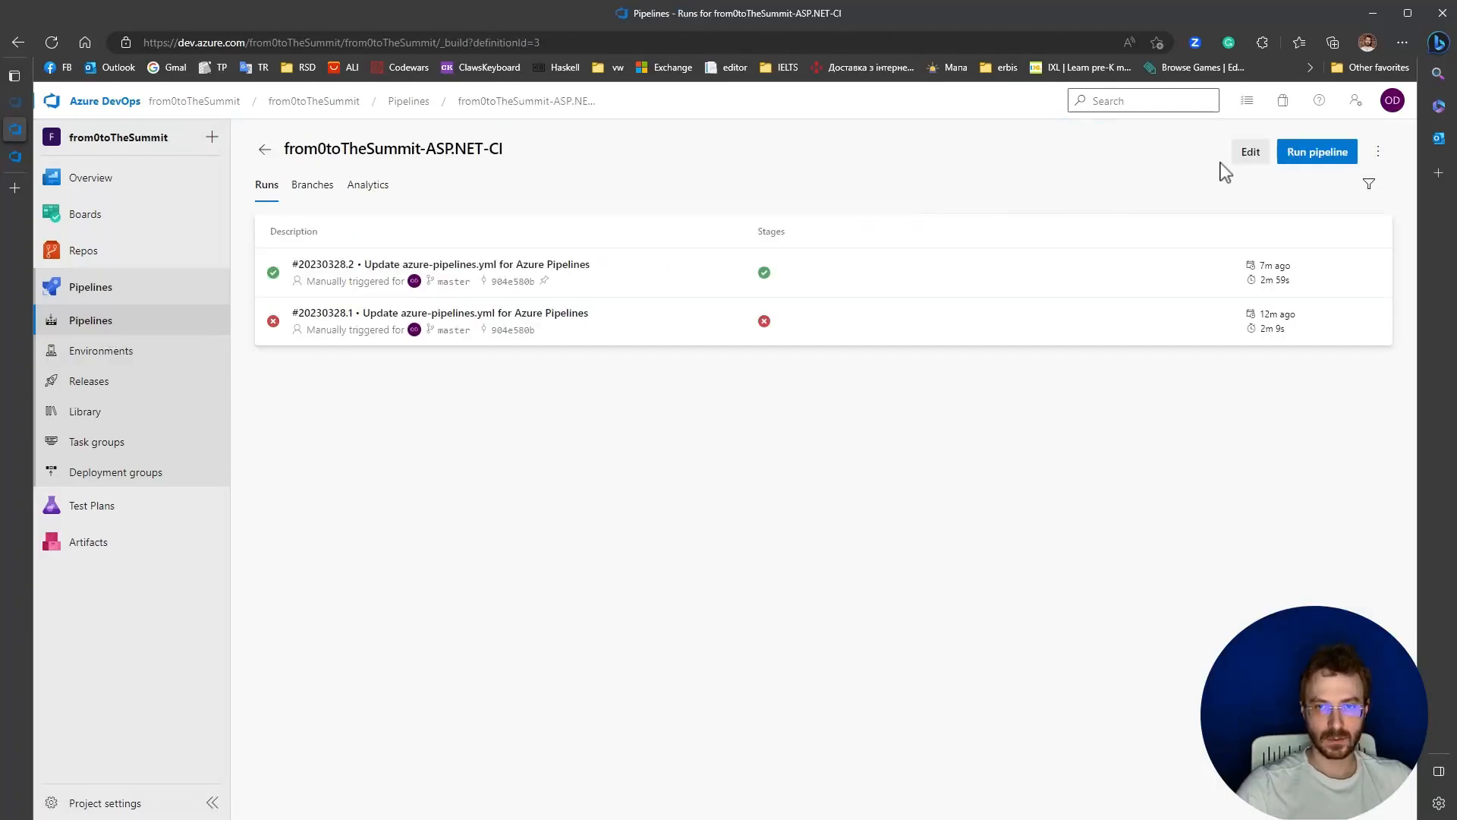
click(1249, 154)
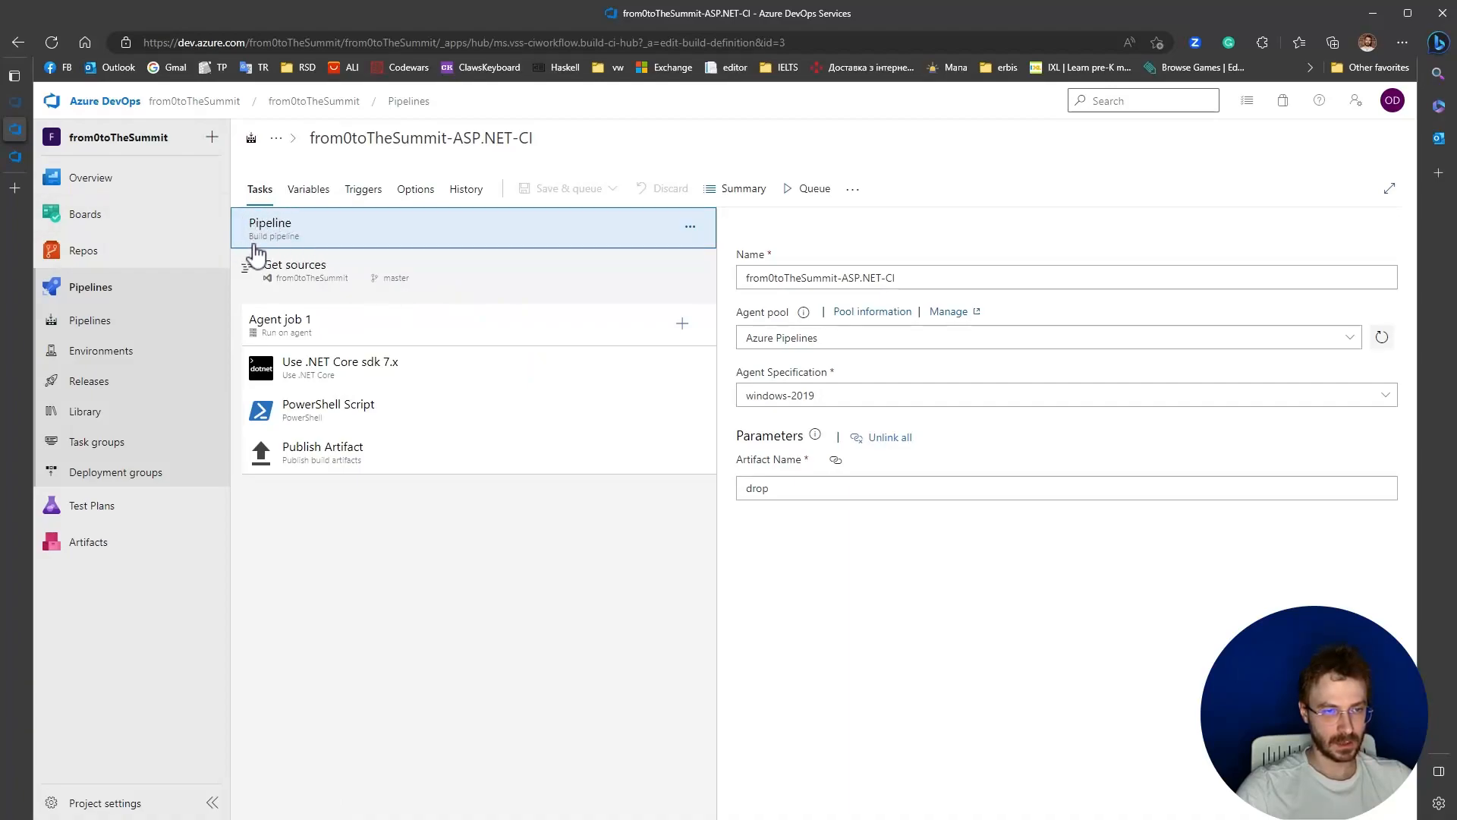
click(800, 395)
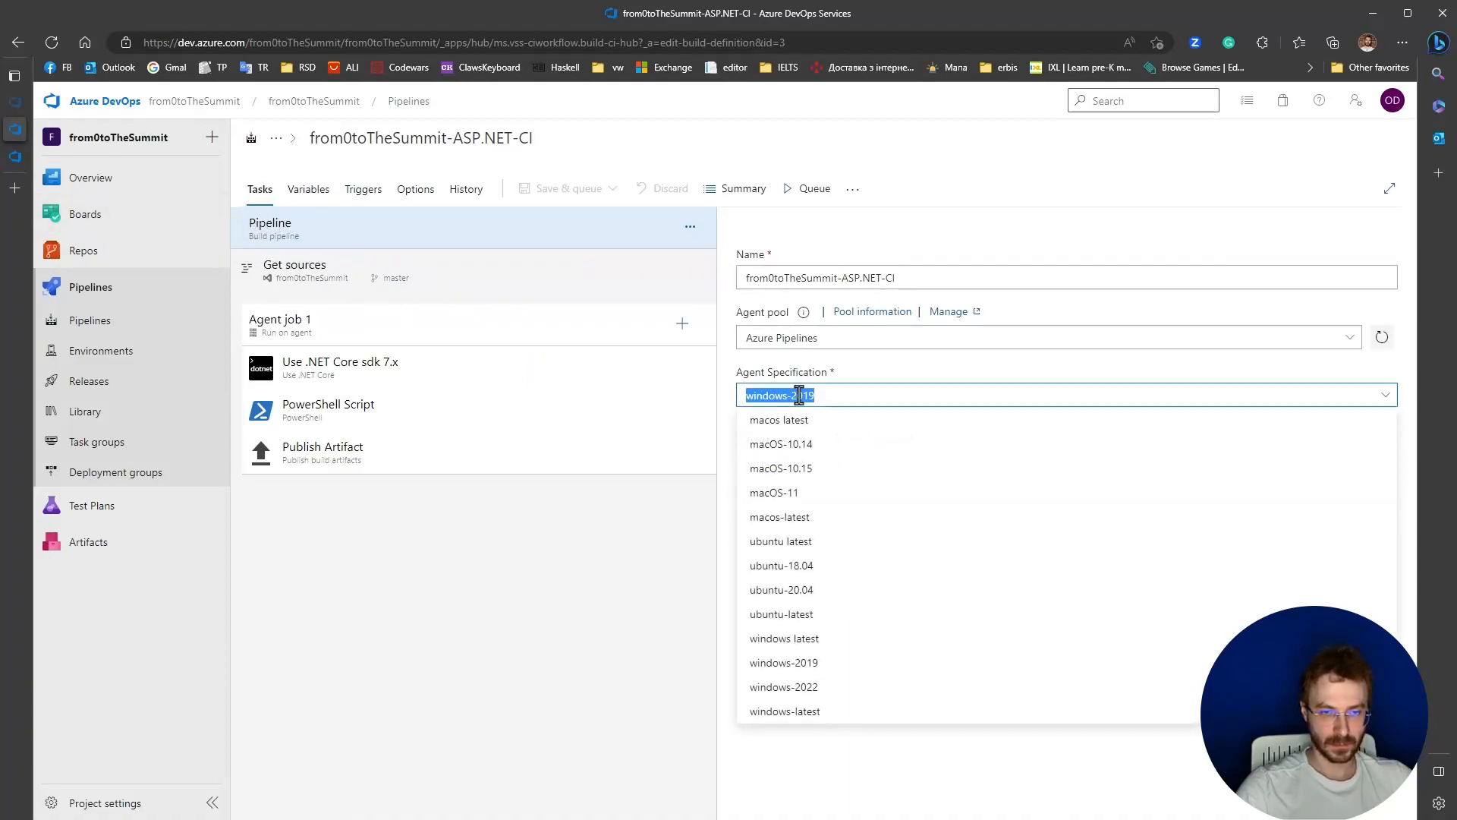
click(803, 543)
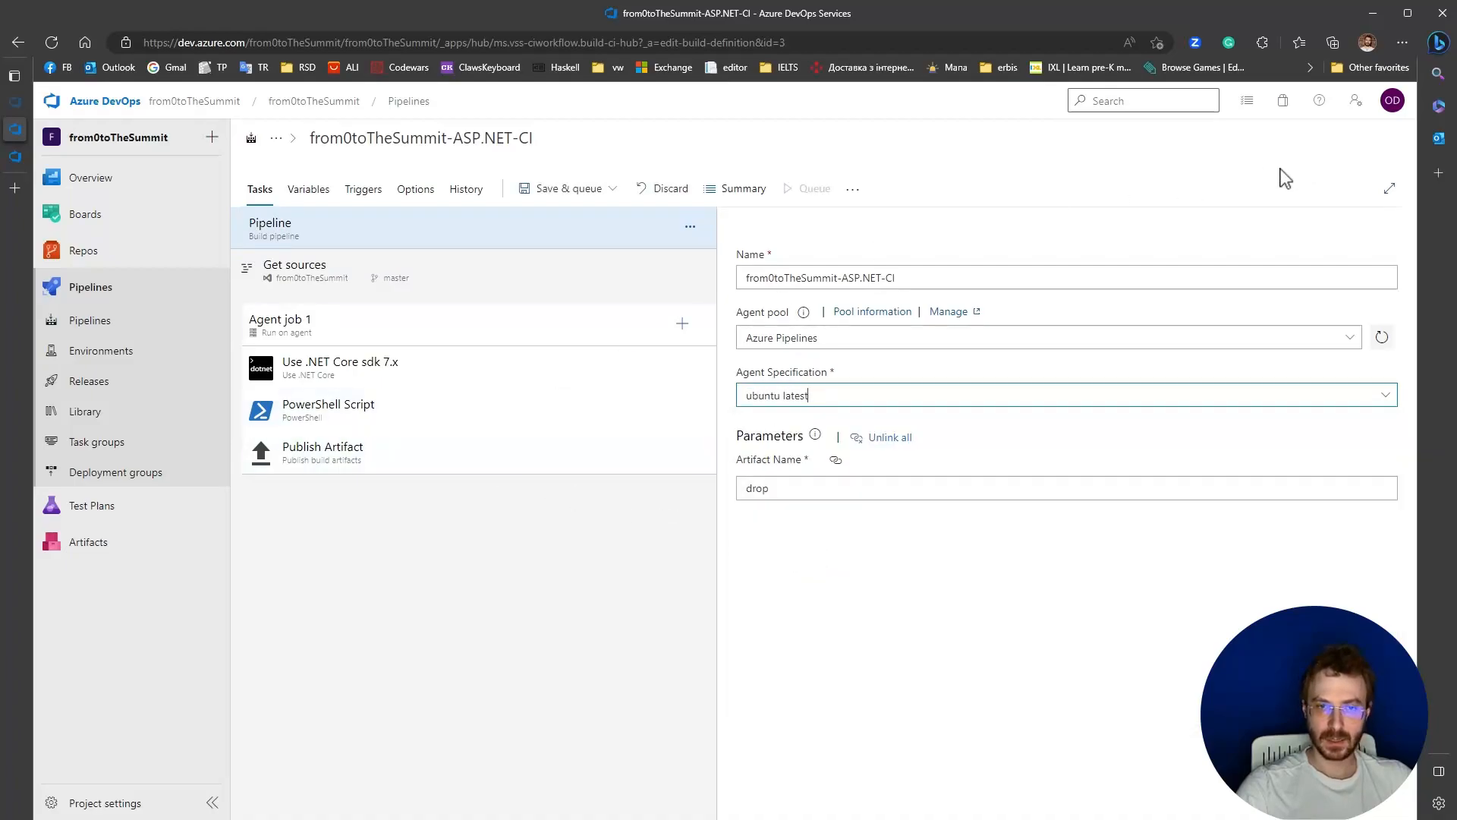
- Save the from0toTheSummit-ASP.NET-CI pipeline and queue a run on Azure Pipelines without a save comment
click(576, 200)
click(581, 218)
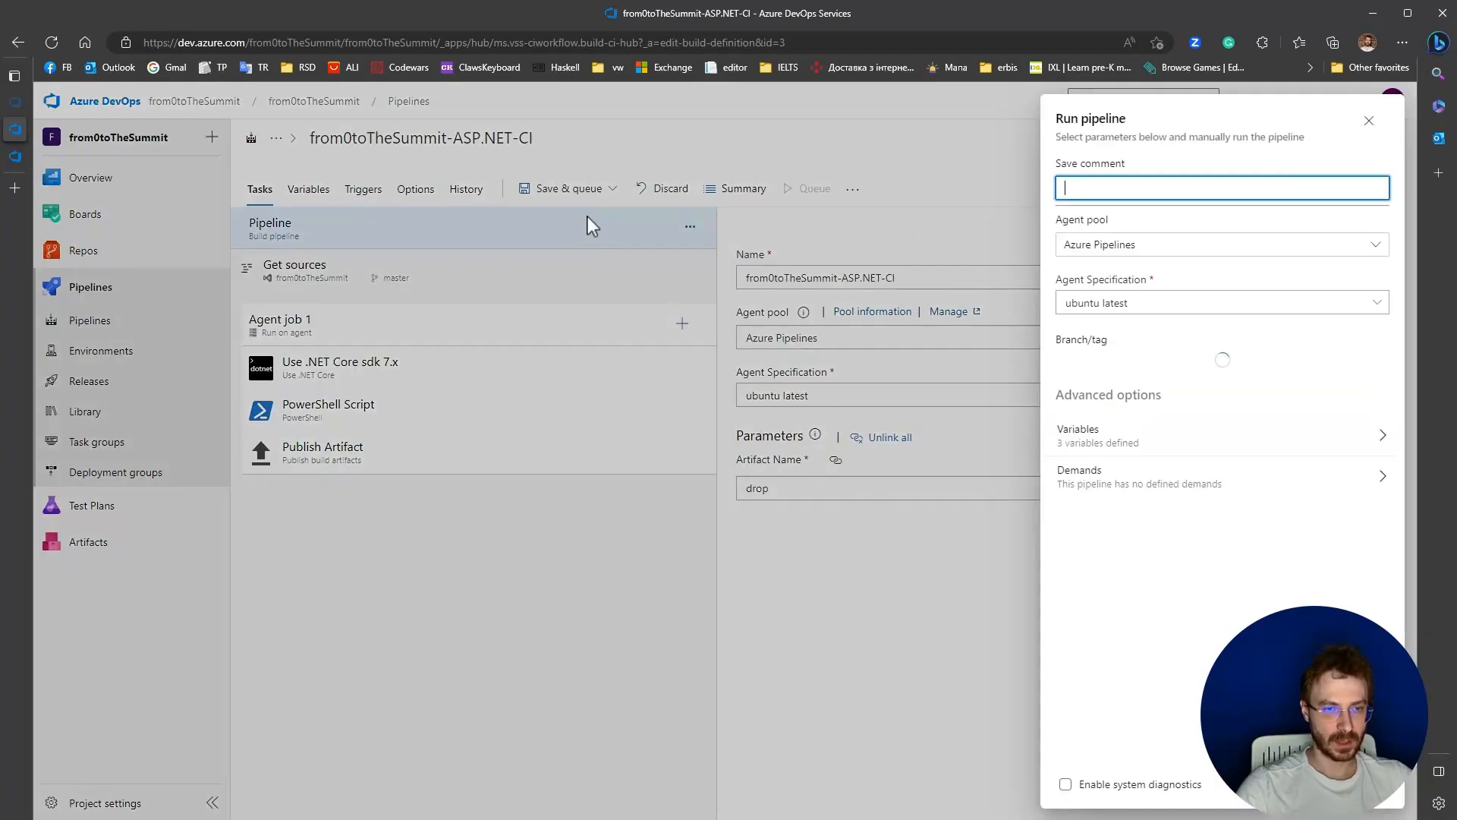
click(1346, 784)
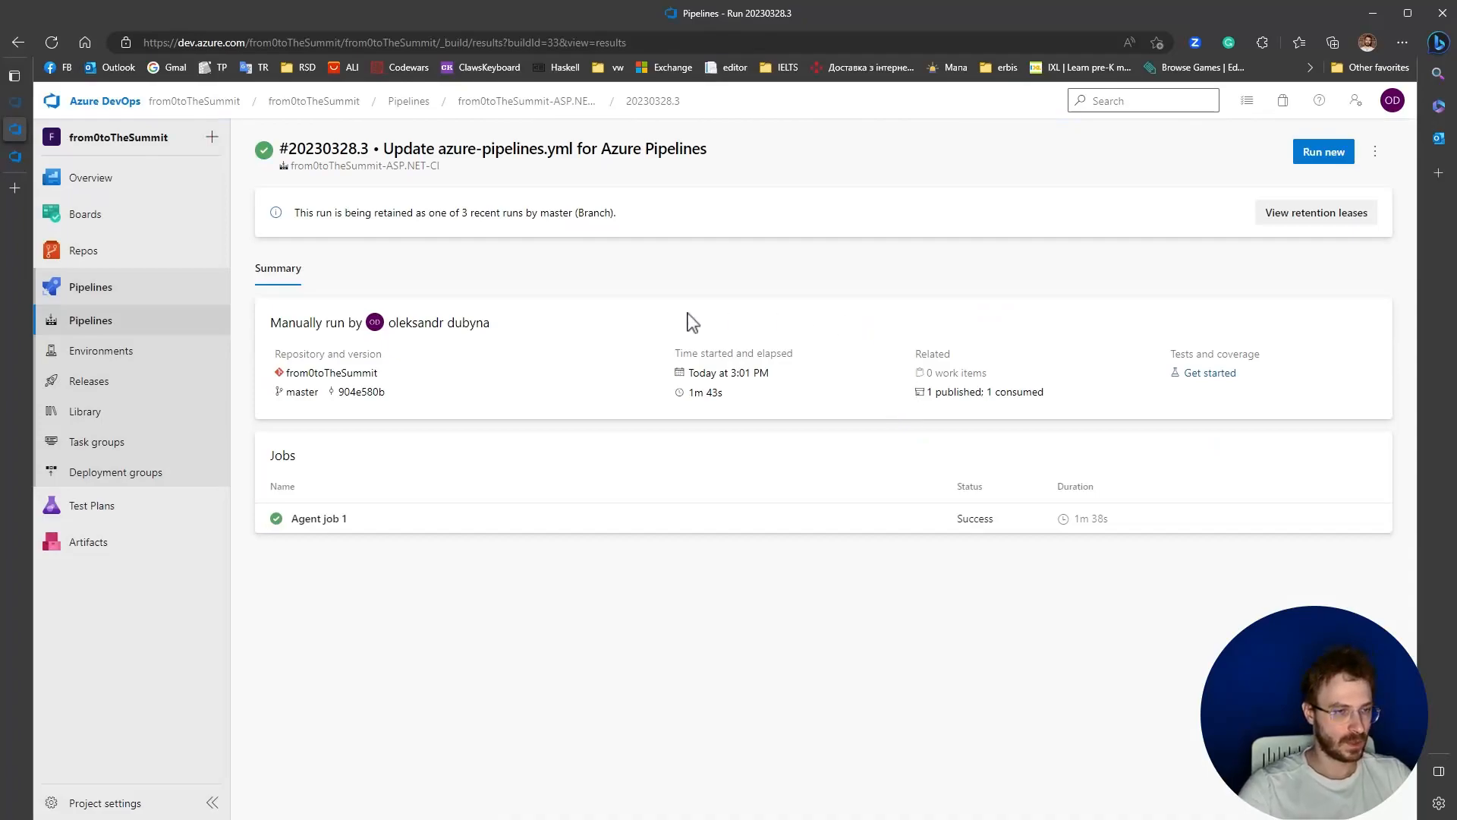
- Review the run history of from0toTheSummit-ASP.NET-CI and return to the pipelines overview
click(97, 321)
click(513, 293)
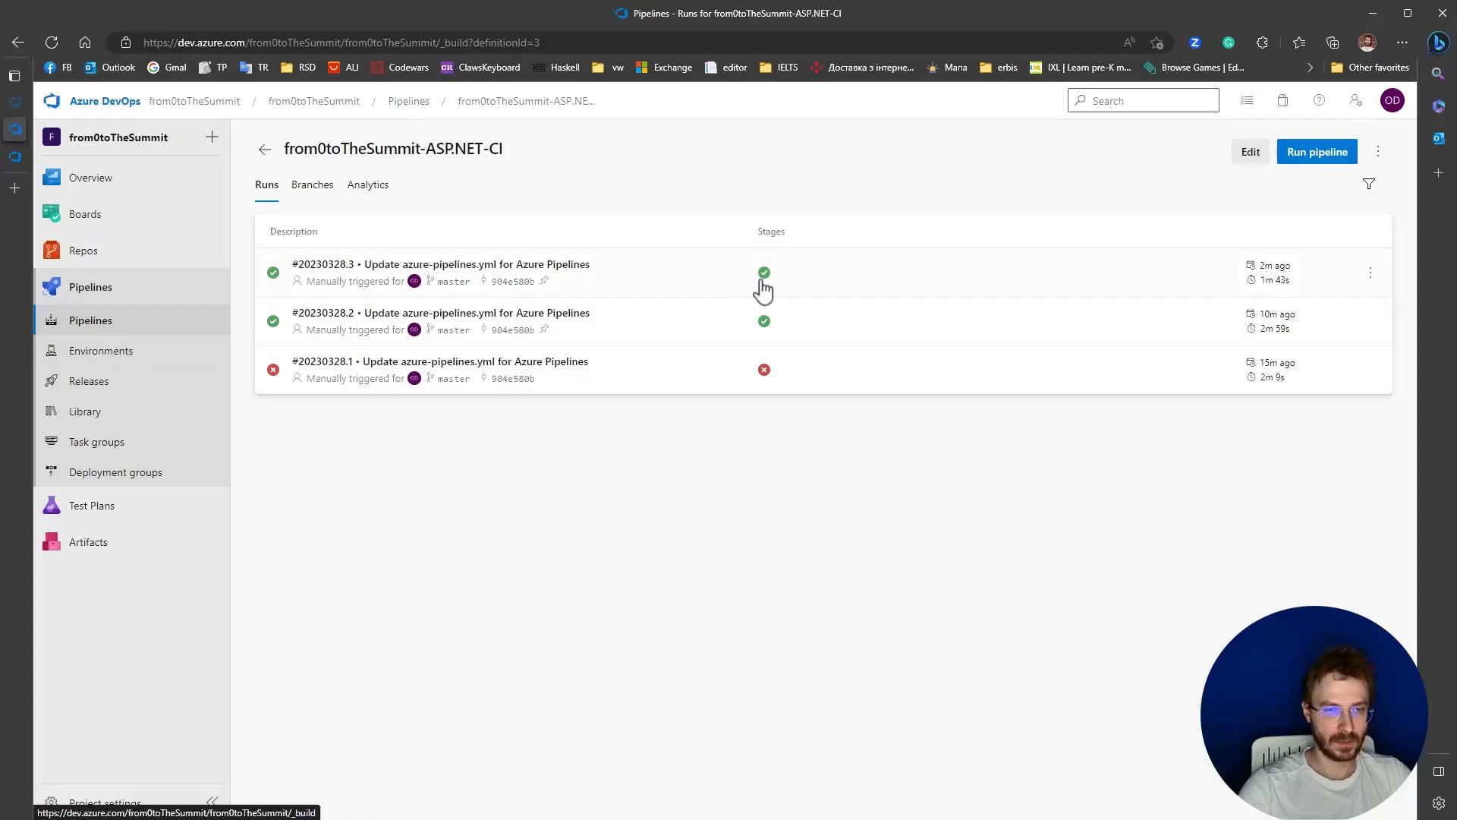
click(151, 323)
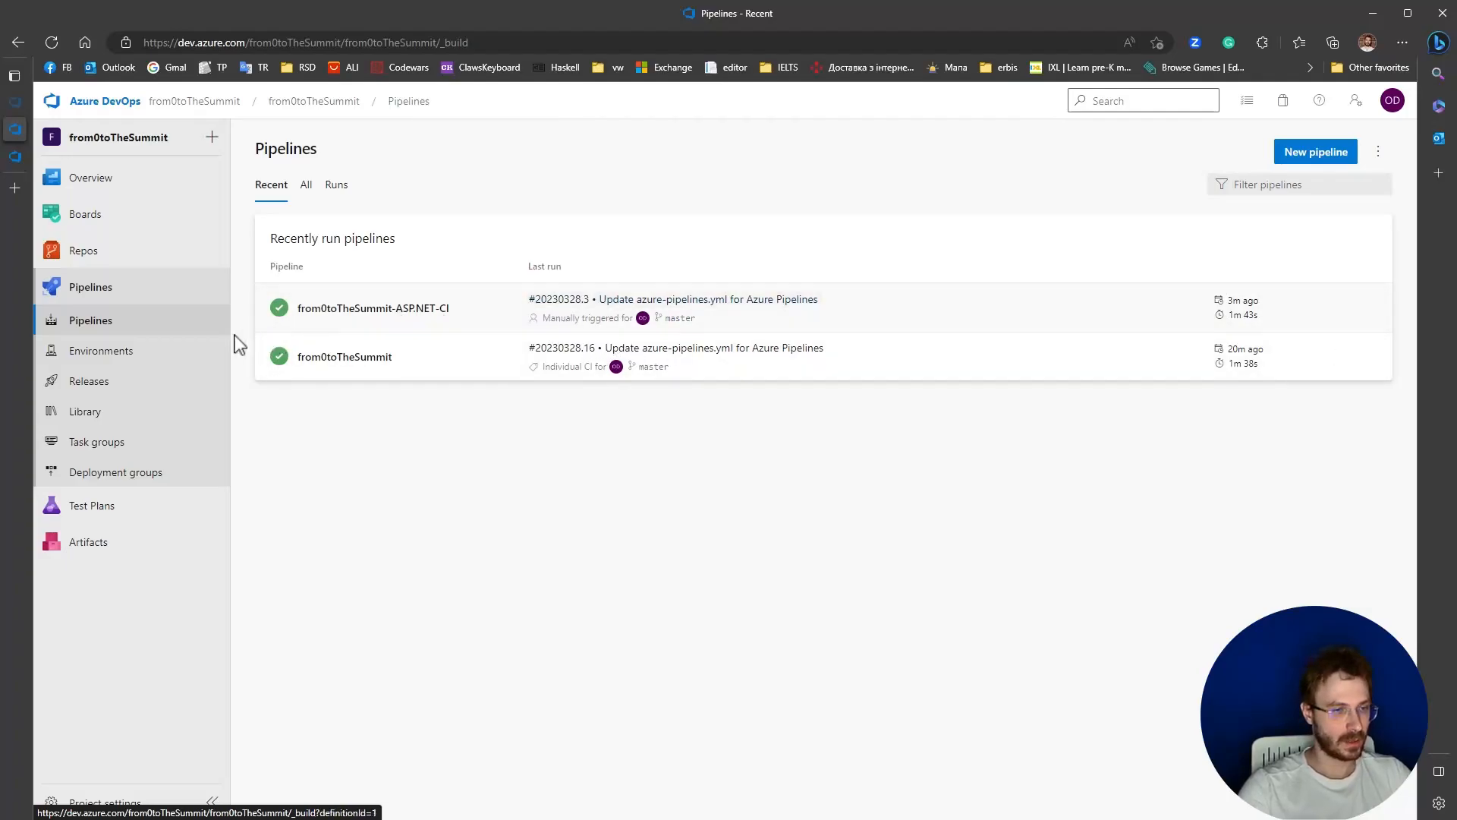
- Start a new classic-editor pipeline from the from0toTheSummit Azure Repos Git repository with an empty job, and review its agent specification options
click(131, 334)
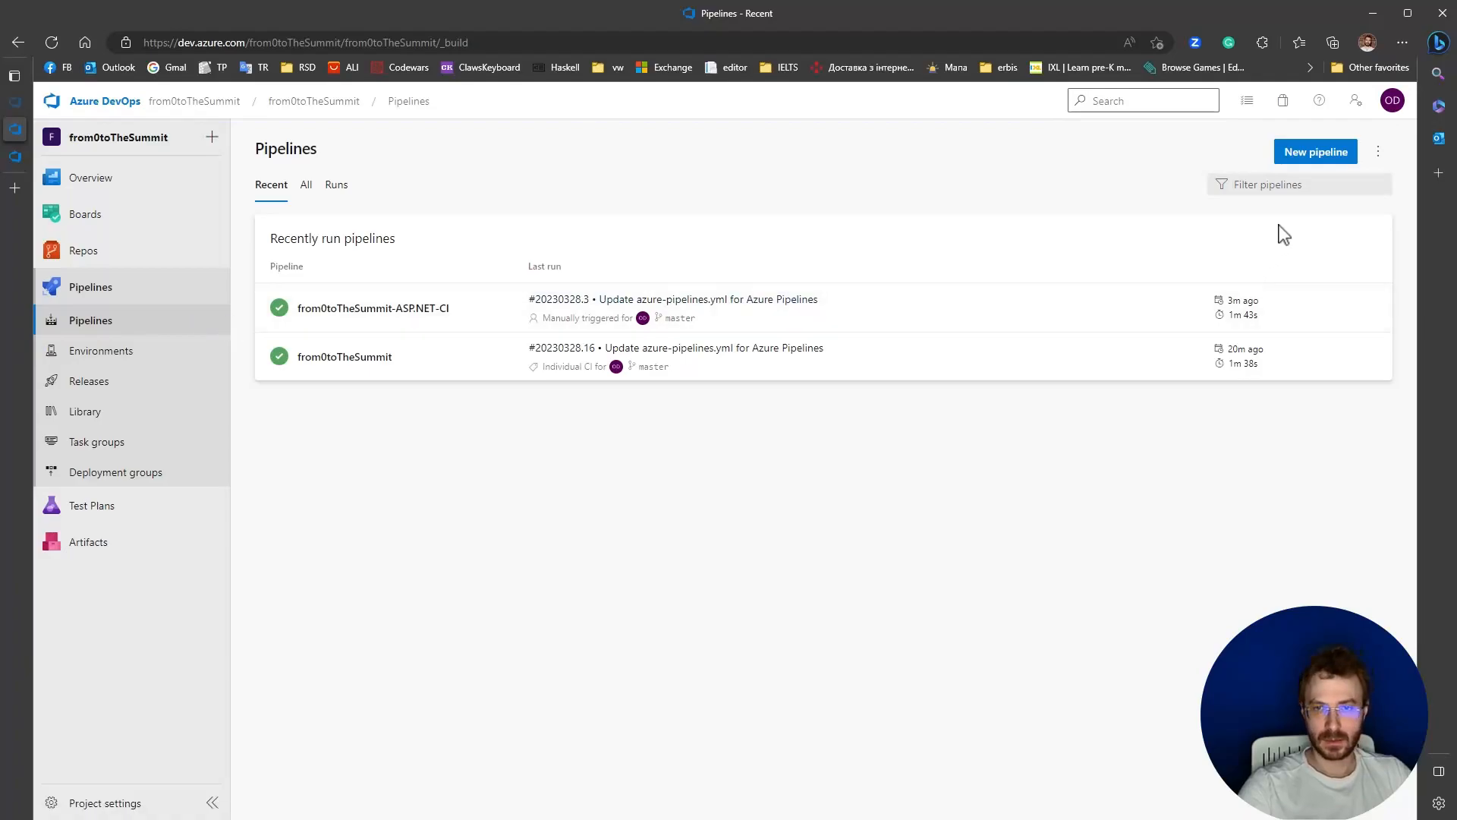
click(1321, 152)
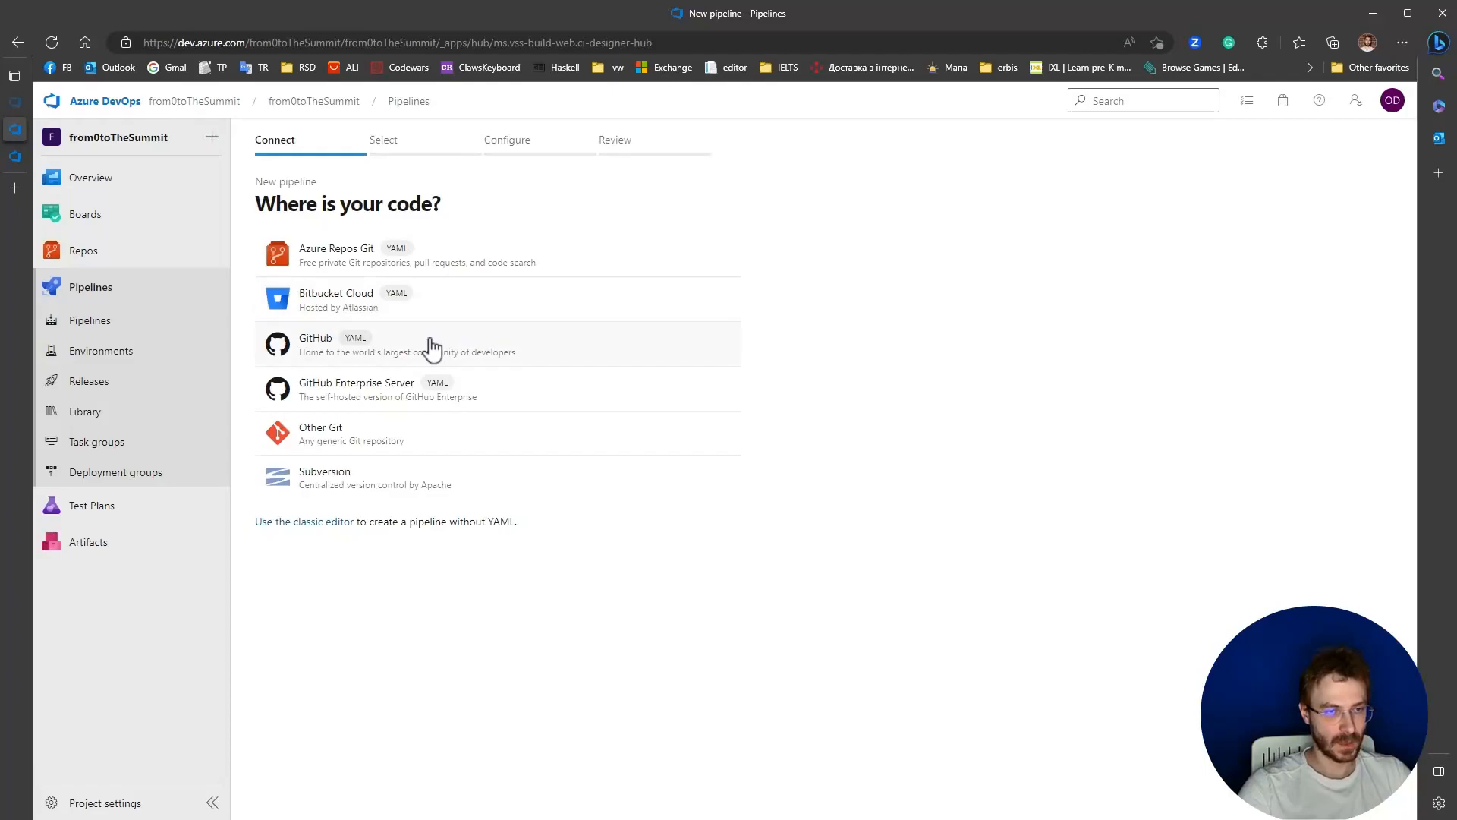
click(334, 523)
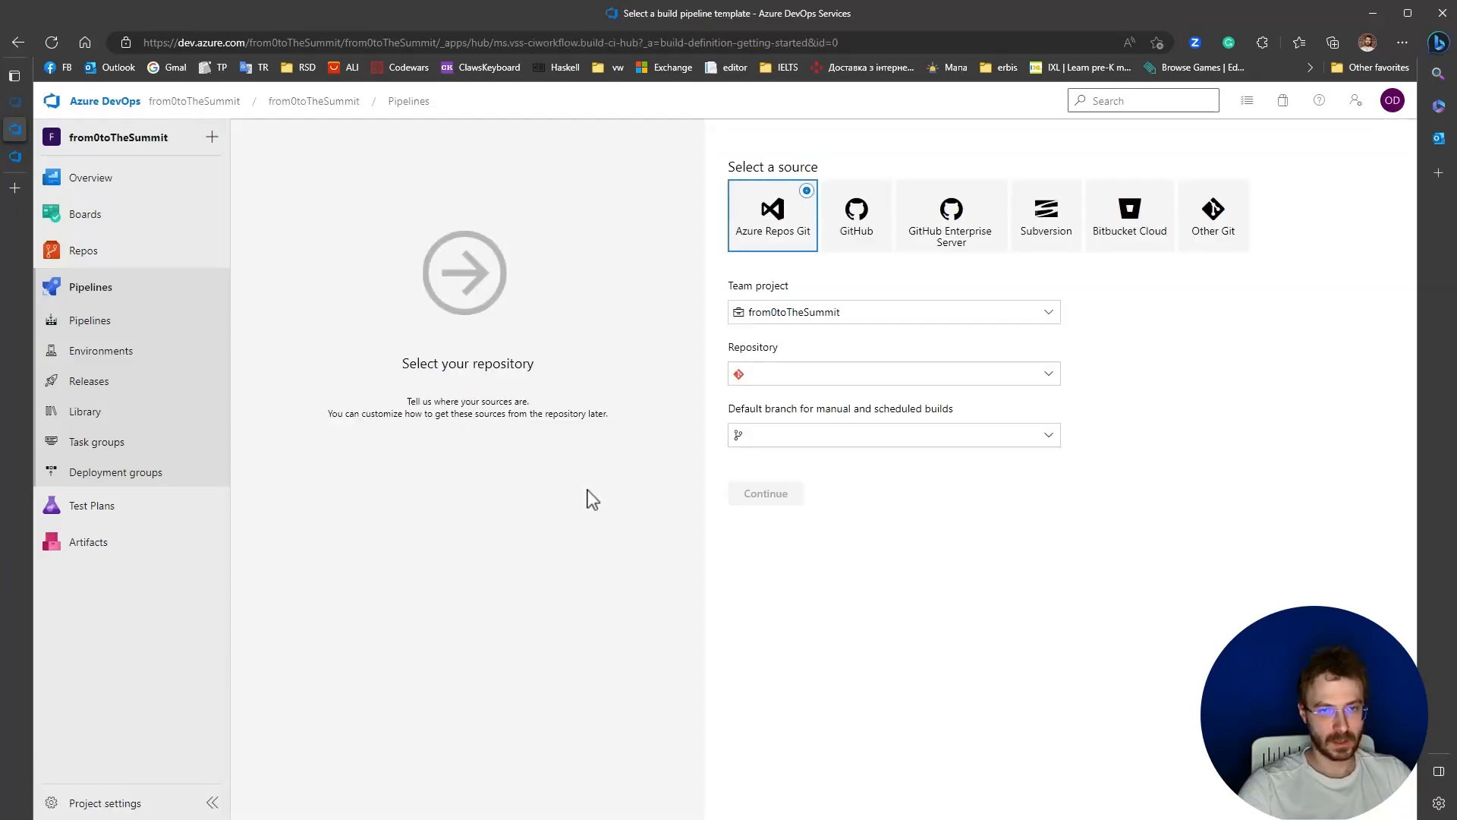
click(776, 495)
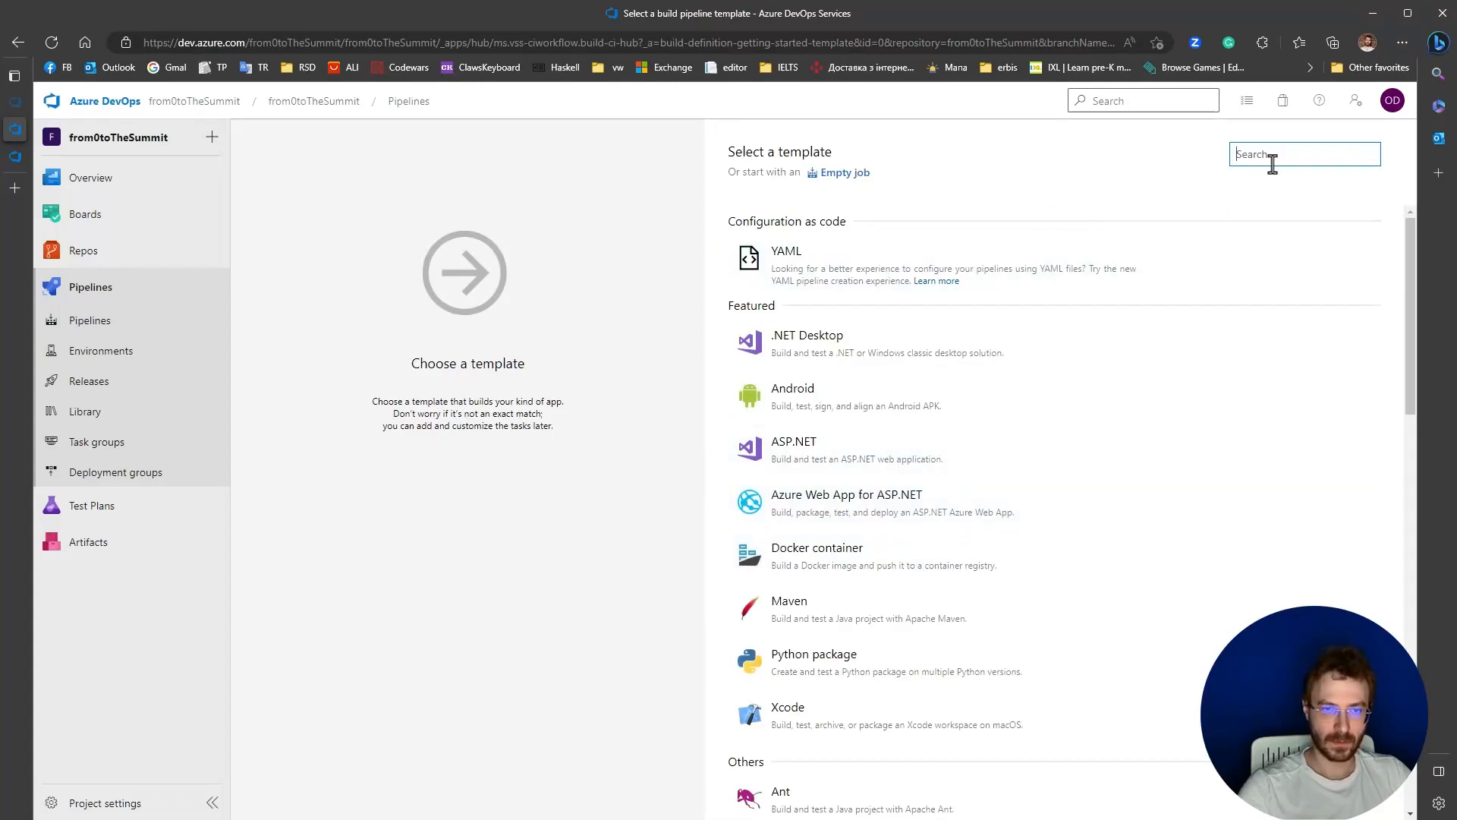
click(842, 174)
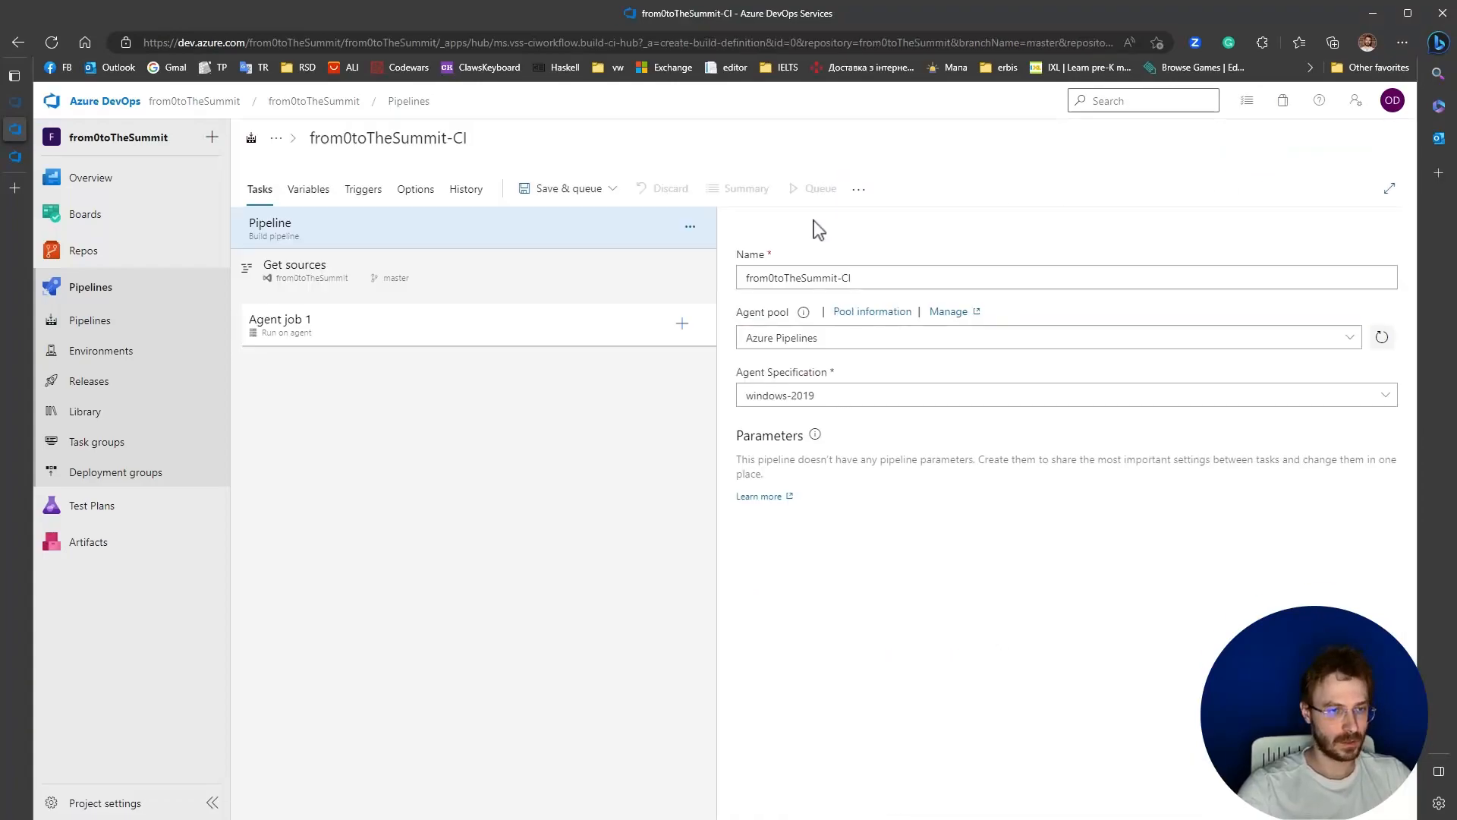
click(810, 393)
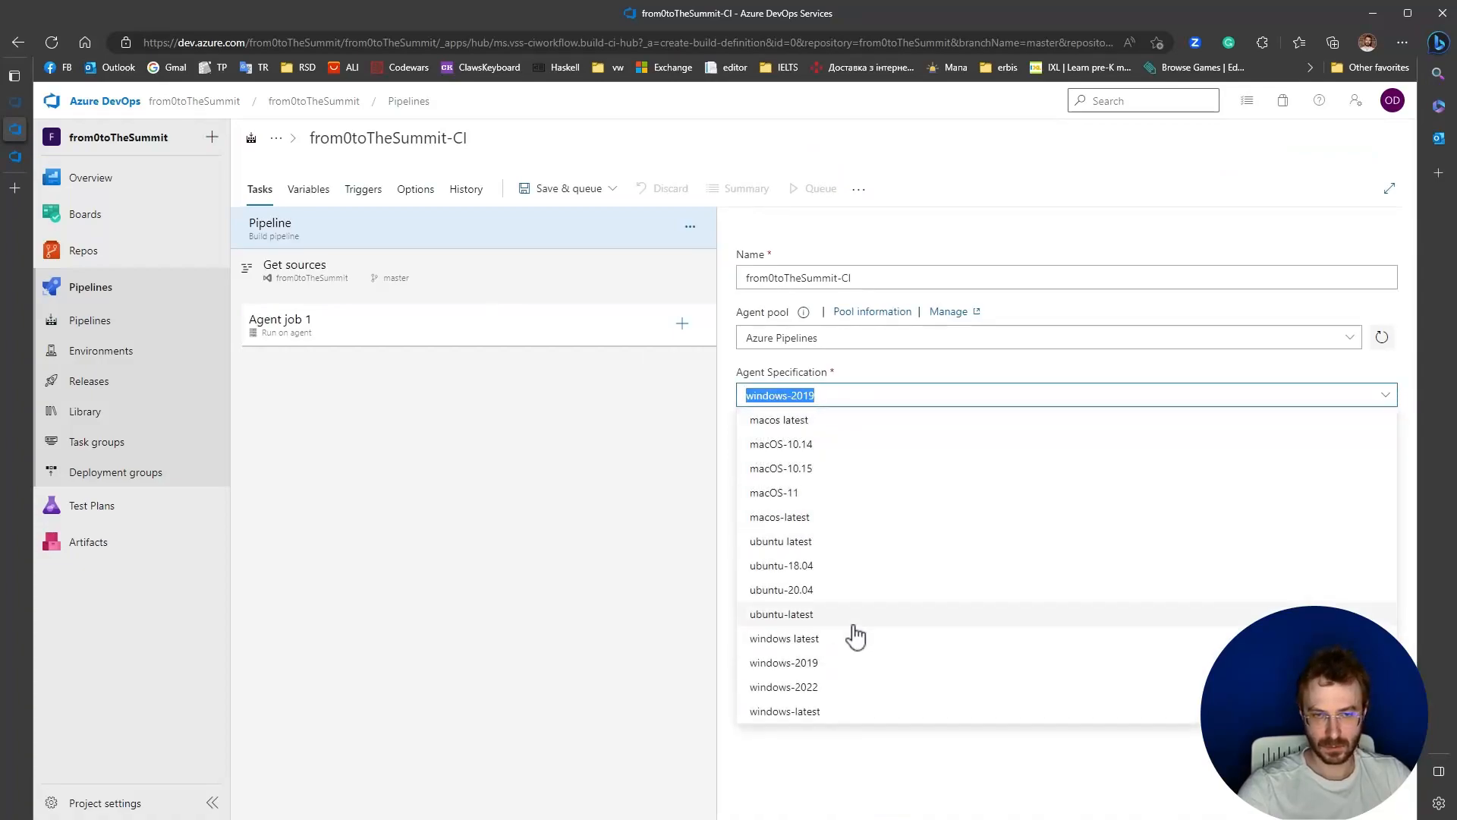
click(577, 530)
- Find the PowerShell task with the search term "powe", add it to Agent job 1 and open its settings
click(334, 341)
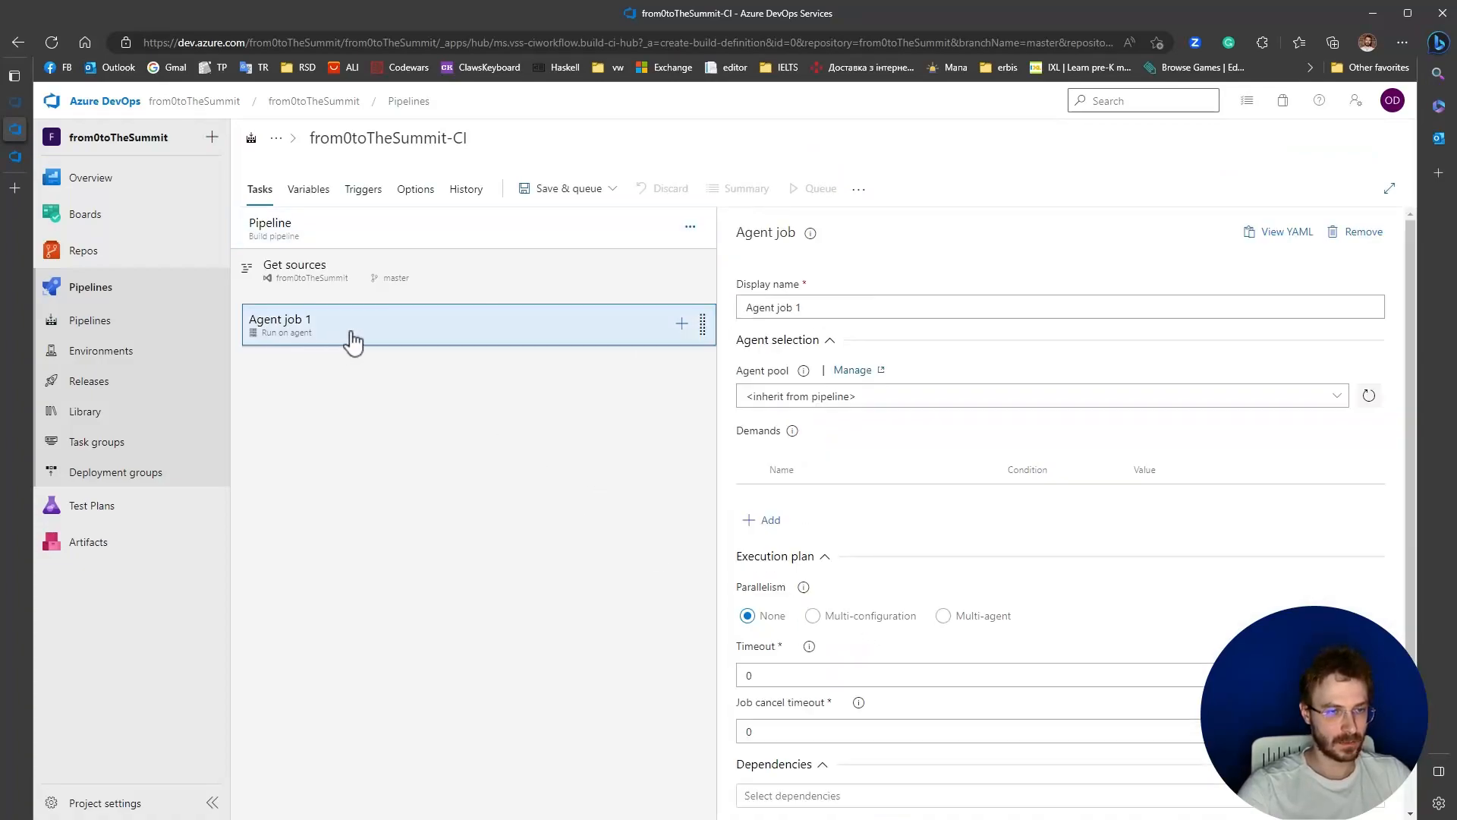
click(682, 324)
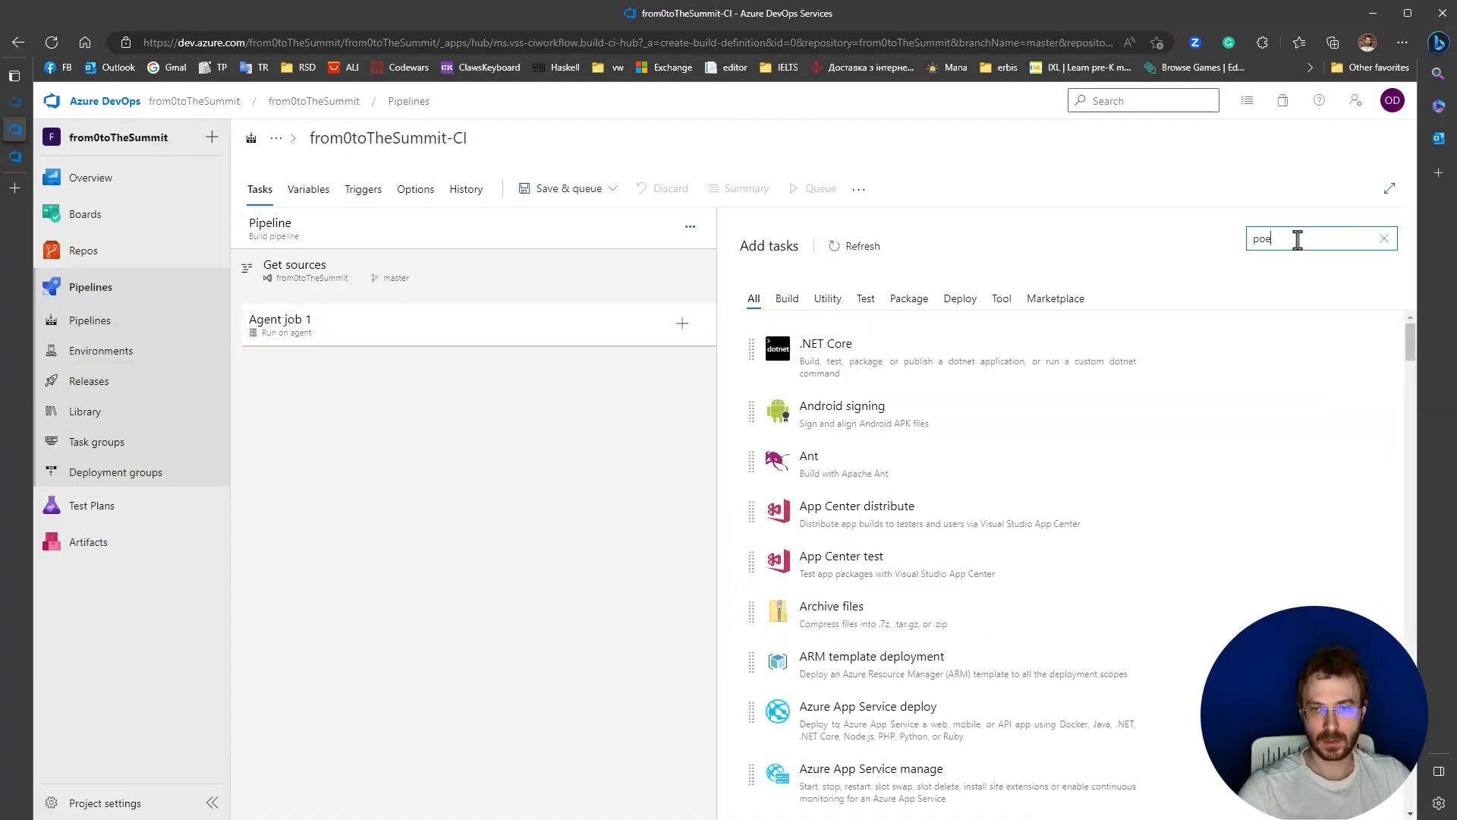
click(895, 372)
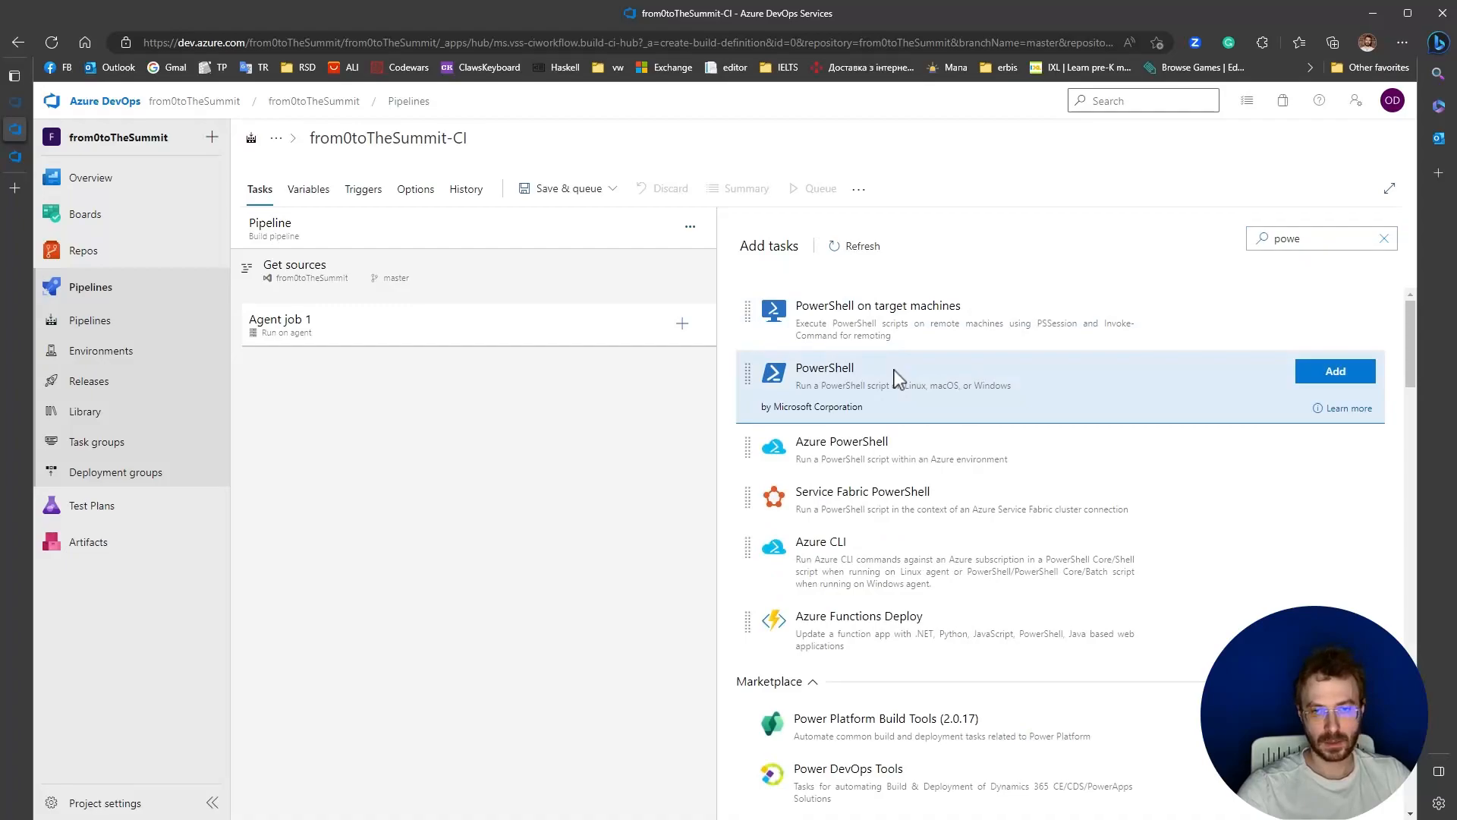
click(1319, 372)
click(602, 384)
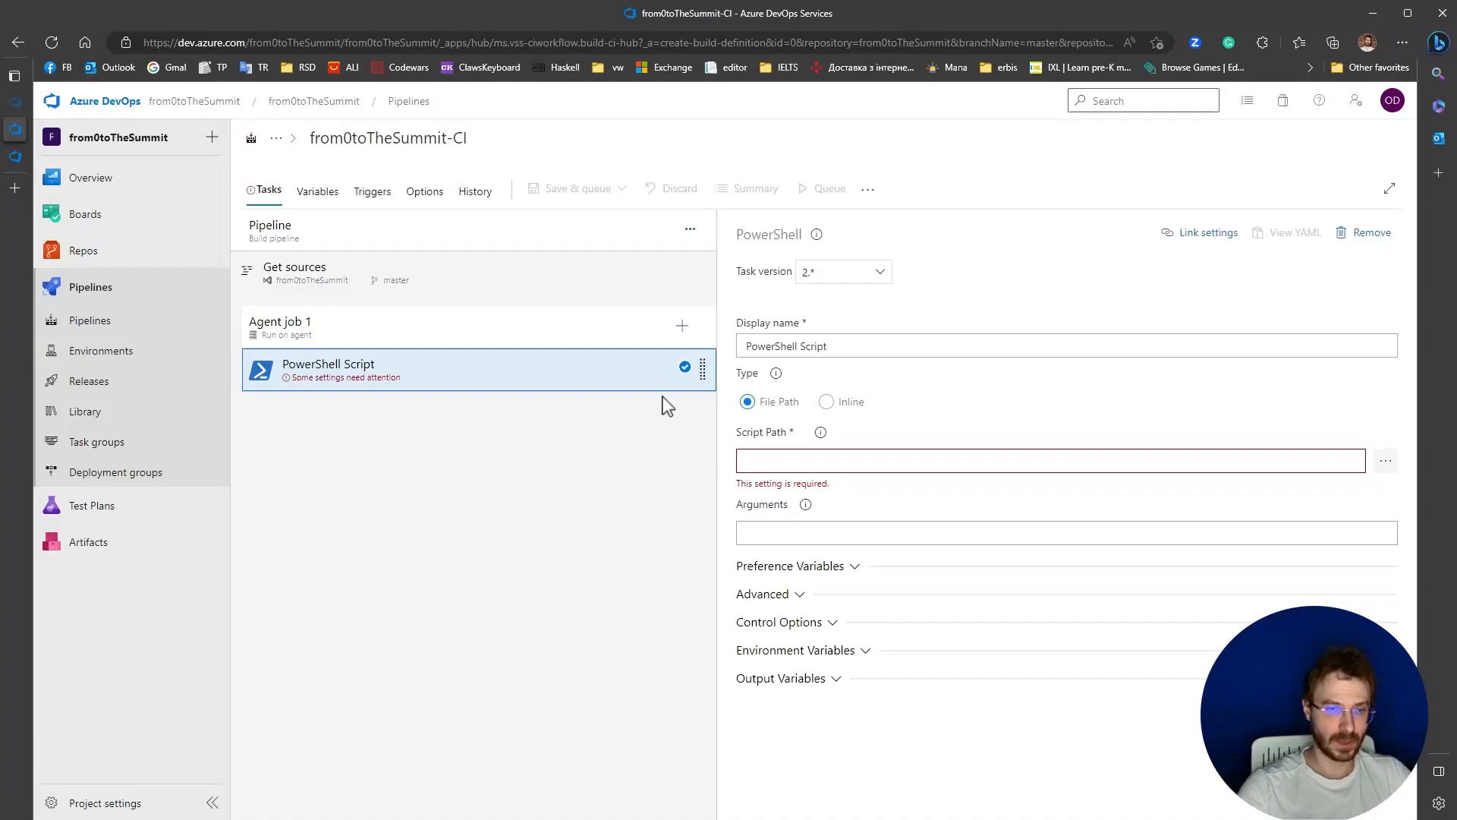
- Browse the tasks available for Agent job 1, including Publish Power BI File and Postman Report, and return to the PowerShell Script settings
click(683, 326)
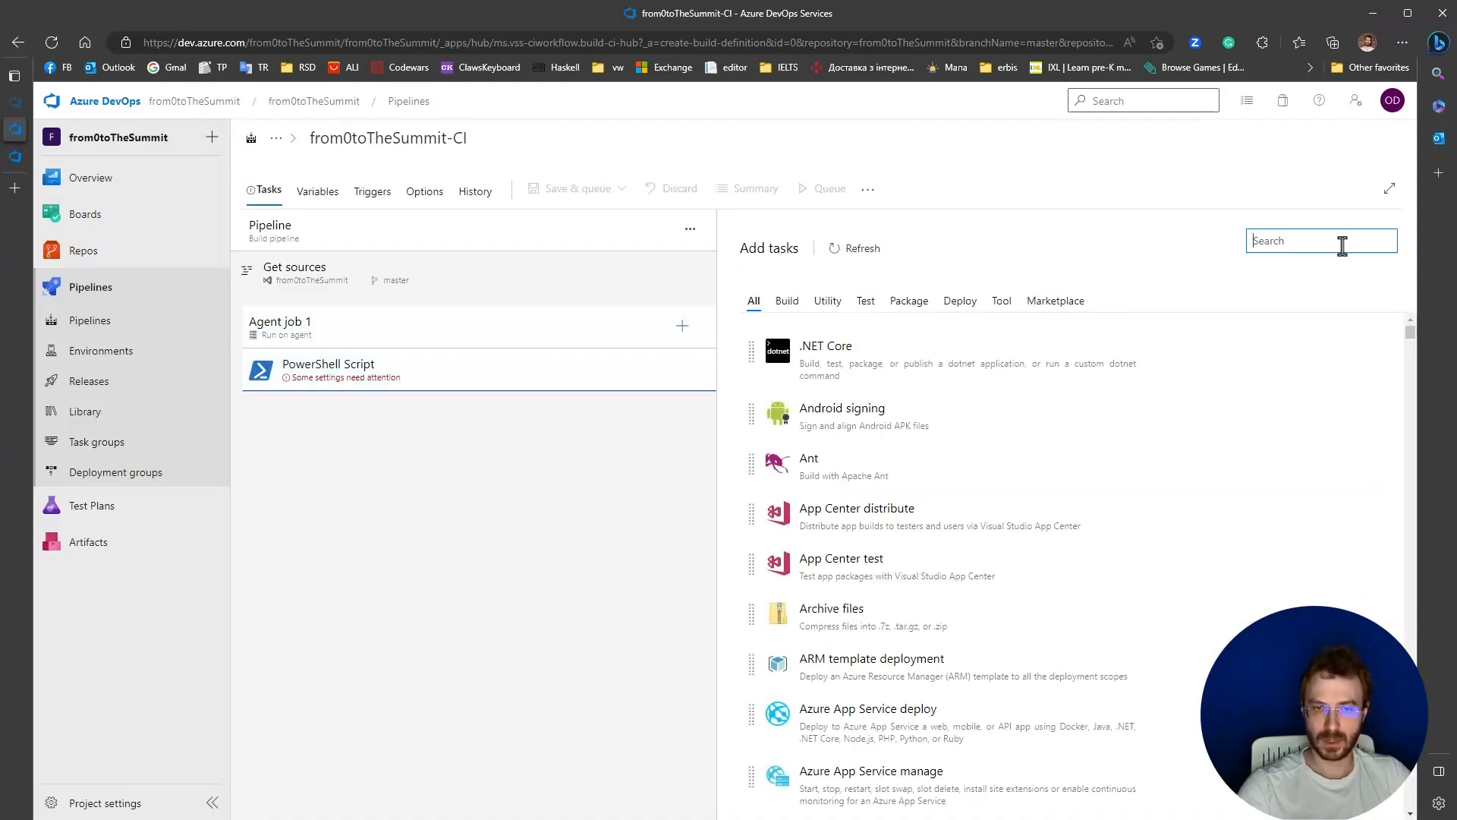
drag(1410, 332, 1409, 461)
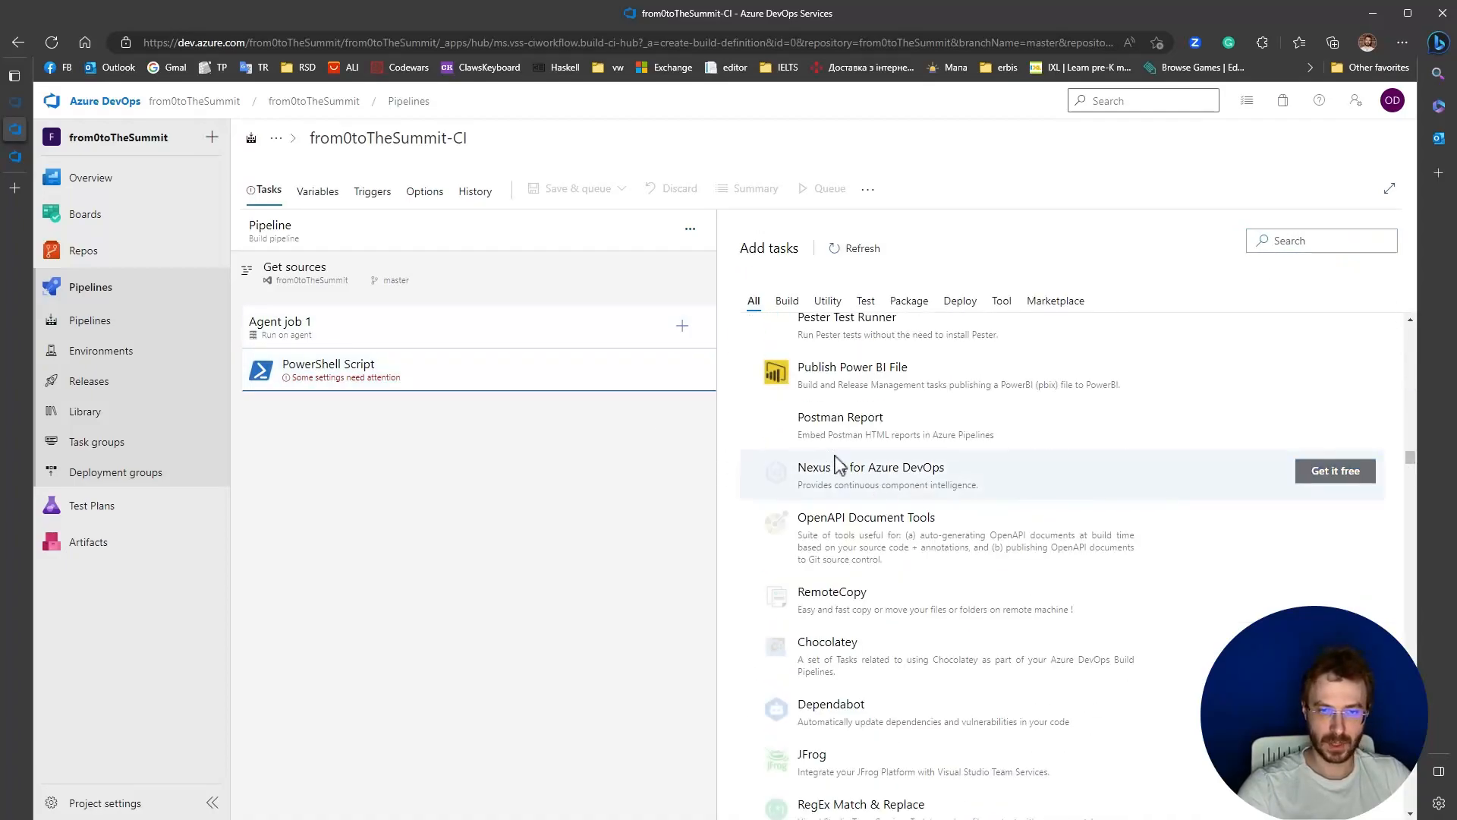
click(853, 383)
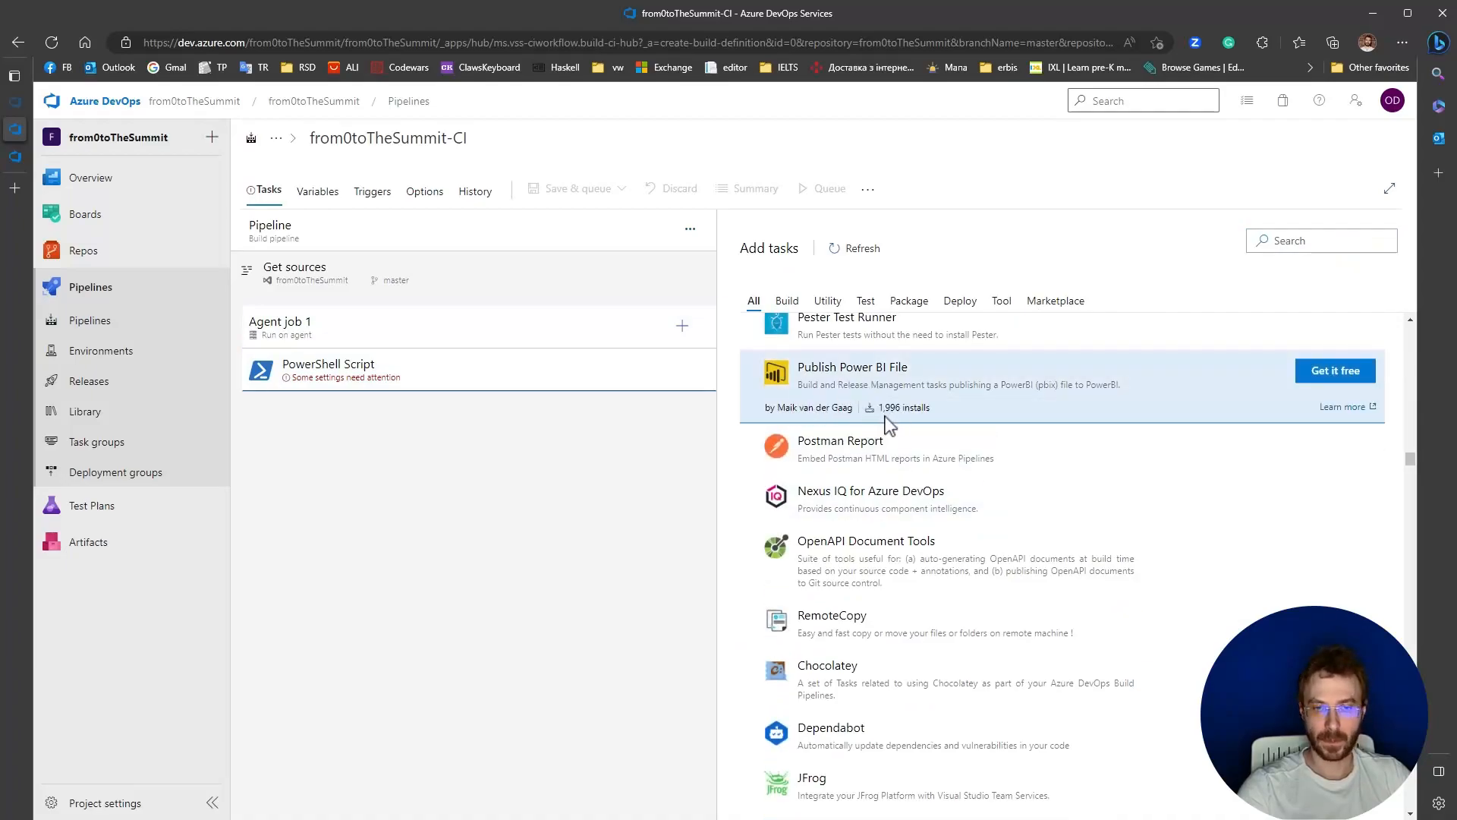
click(839, 435)
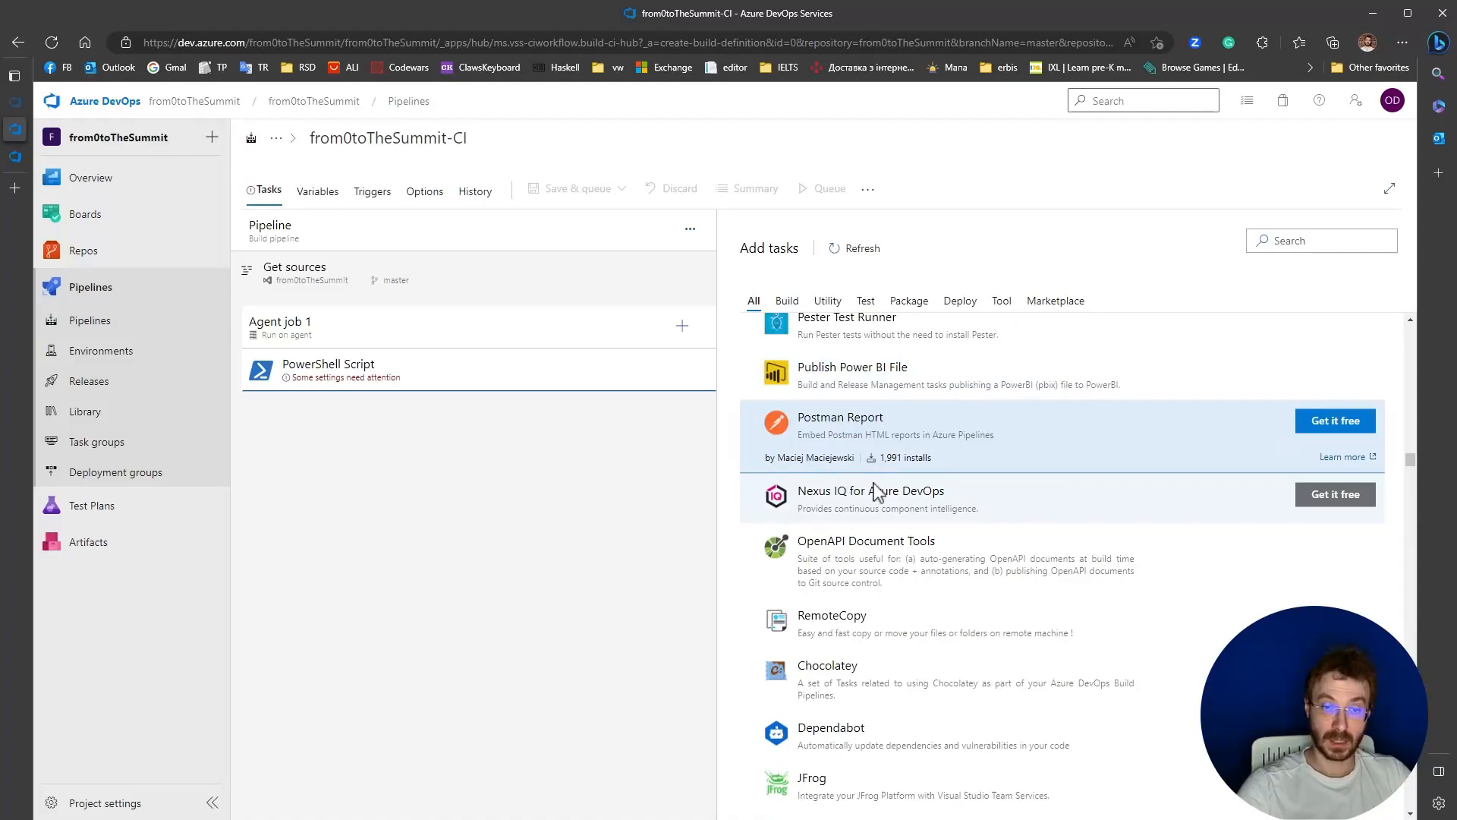
click(597, 388)
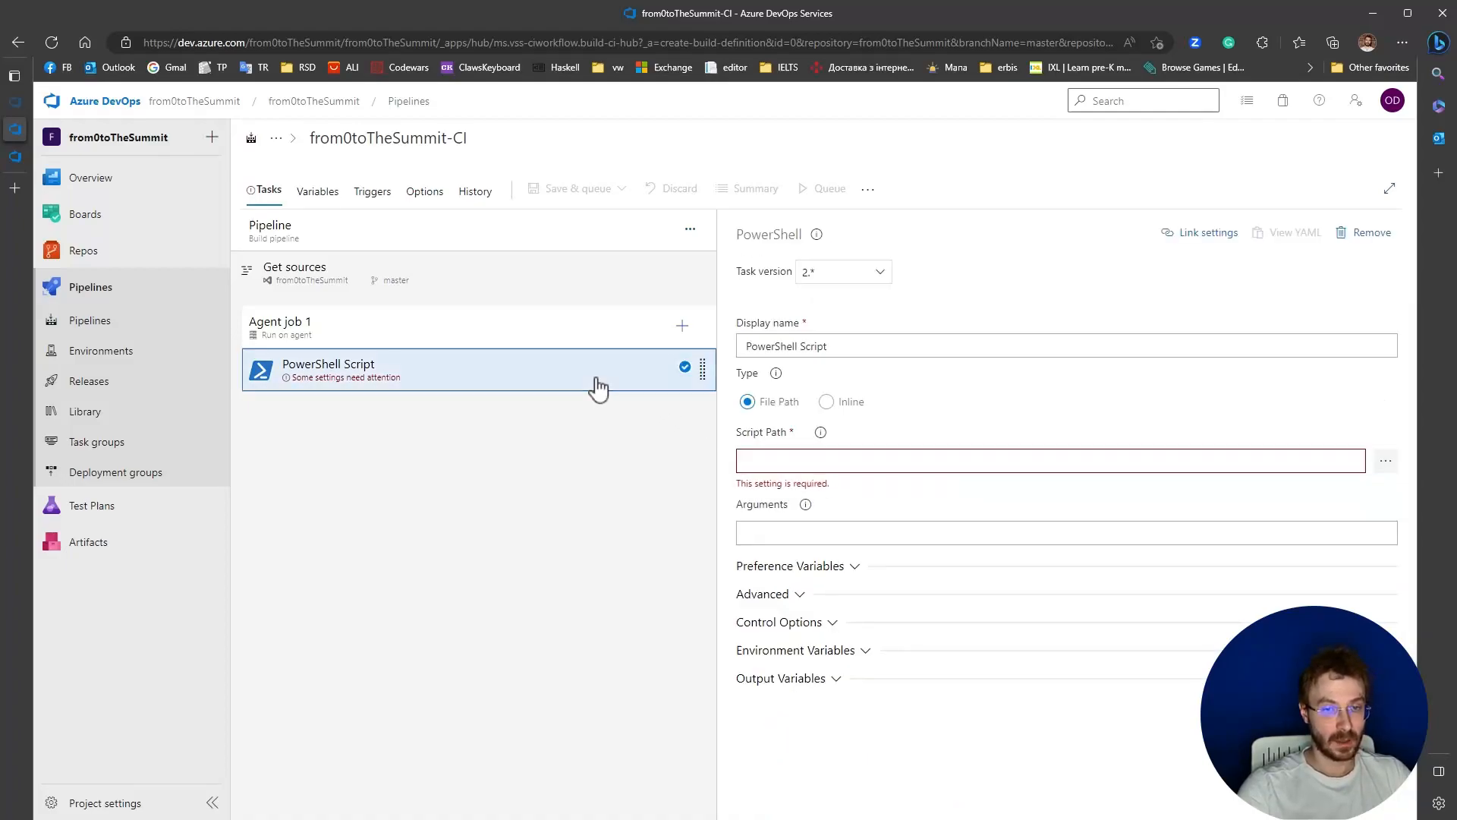